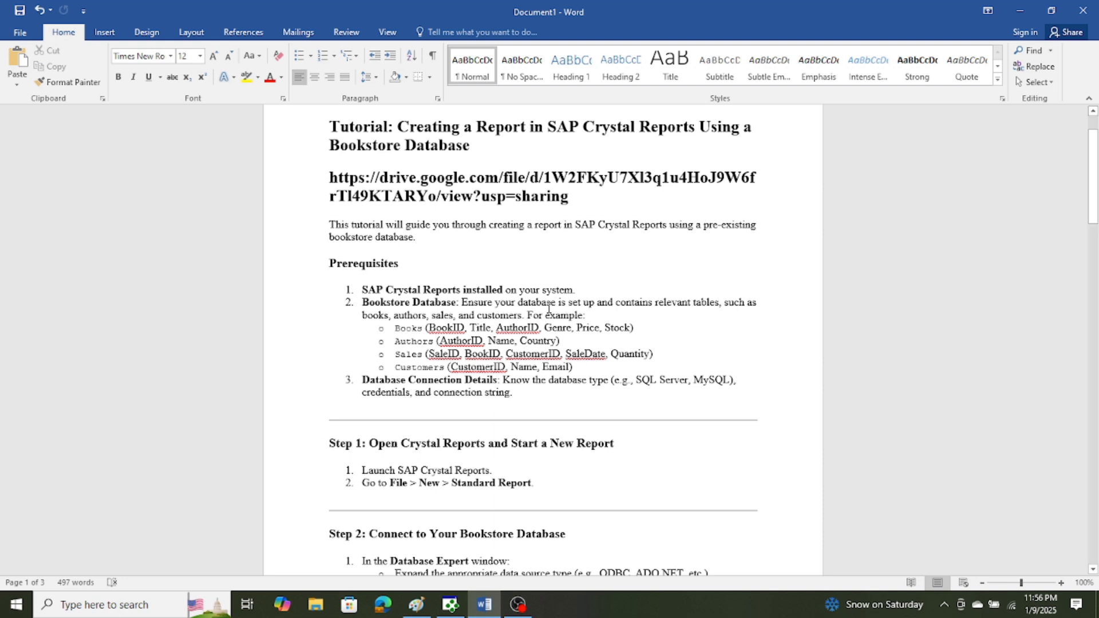
Open the "Book Store Inventory and Sales - Copy_jan9at11.am" database in Access and list its queries.
mouse_move(448, 607)
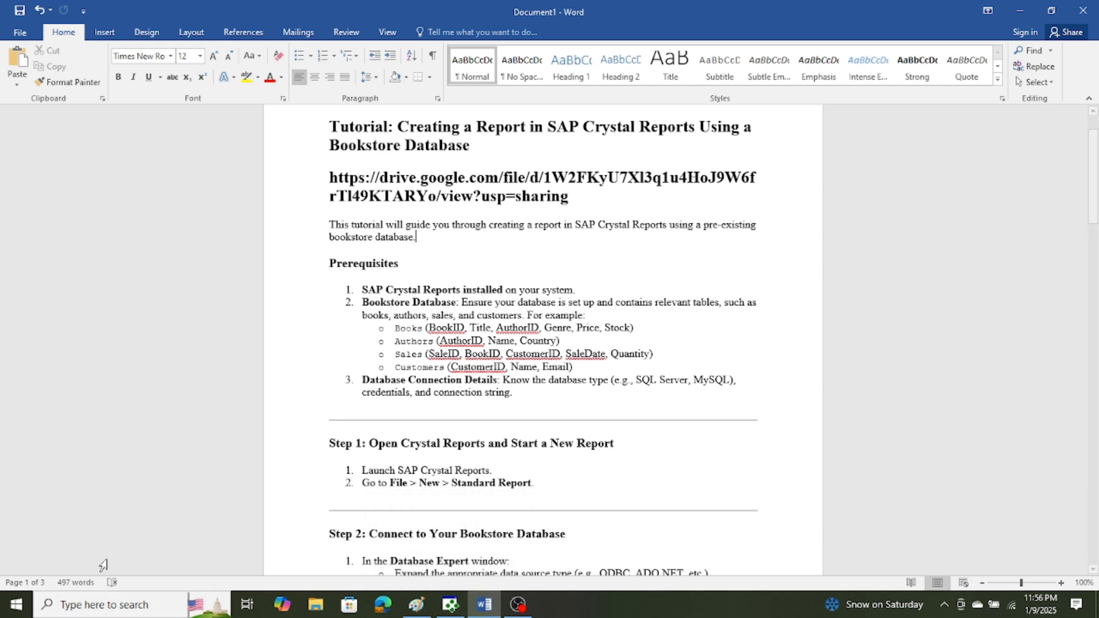
left_click(12, 606)
left_click(76, 319)
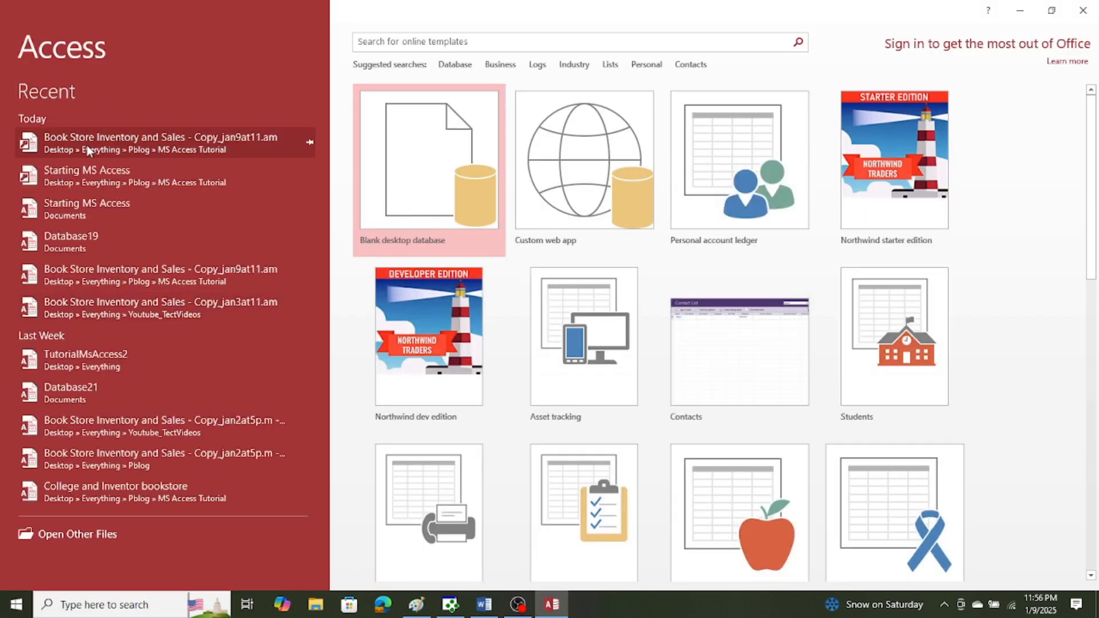
left_click(87, 147)
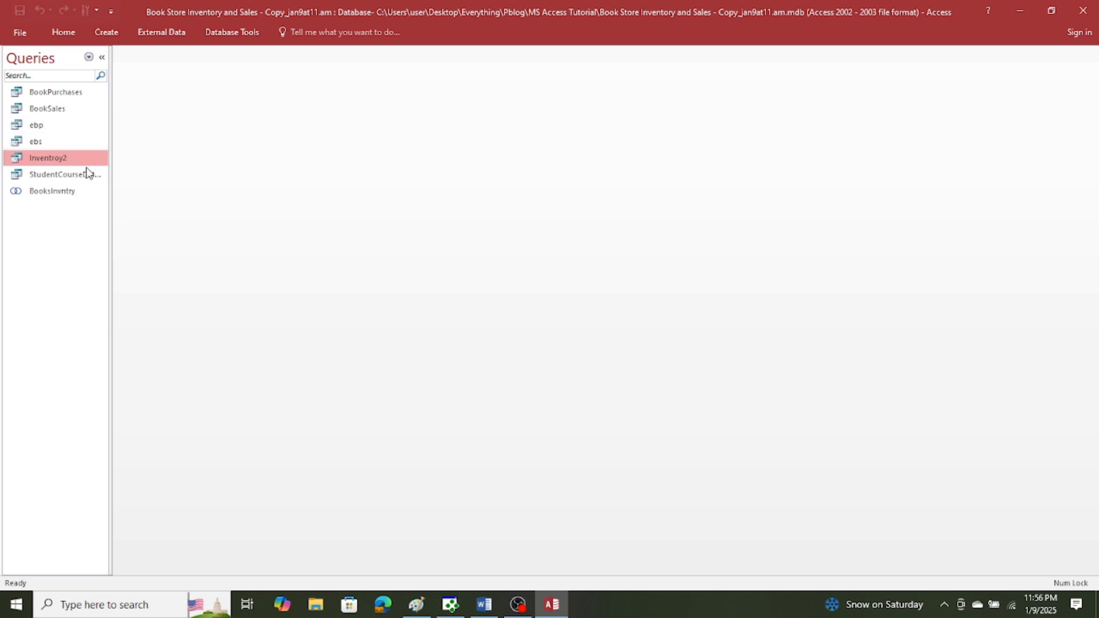
left_click(89, 57)
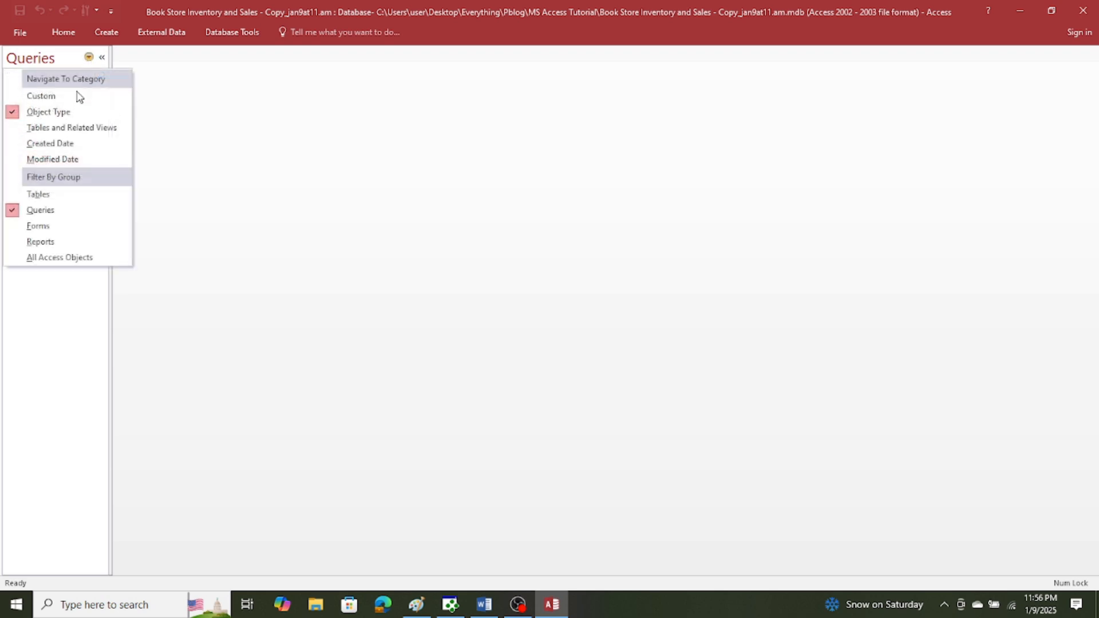
left_click(50, 211)
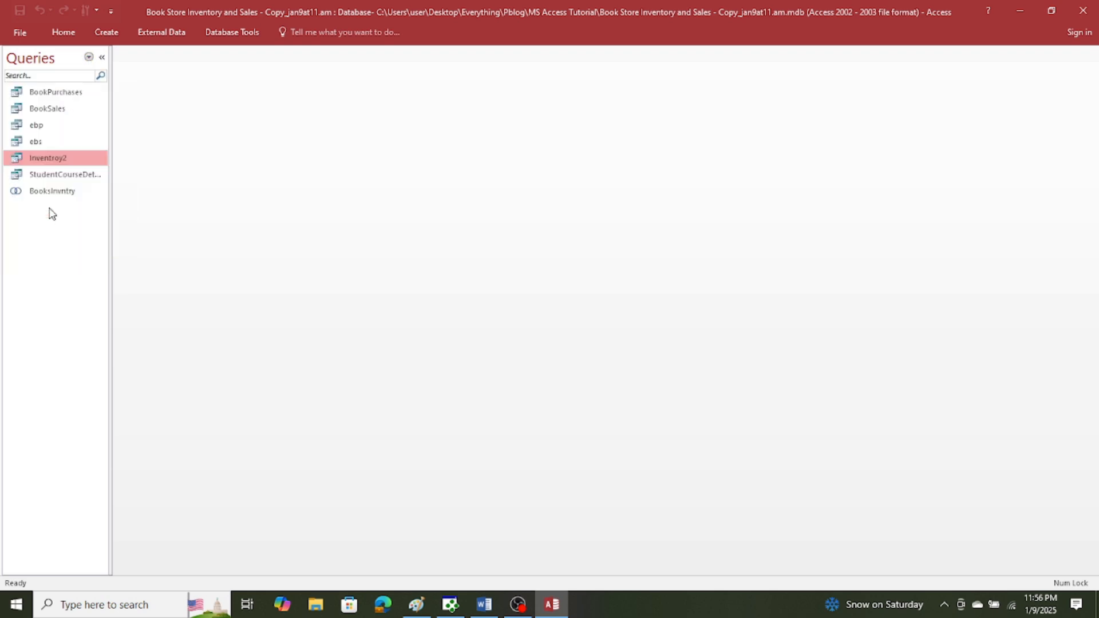
Examine the Inventroy2 query's records and its design, and close the query and minimize Access.
double_click(48, 158)
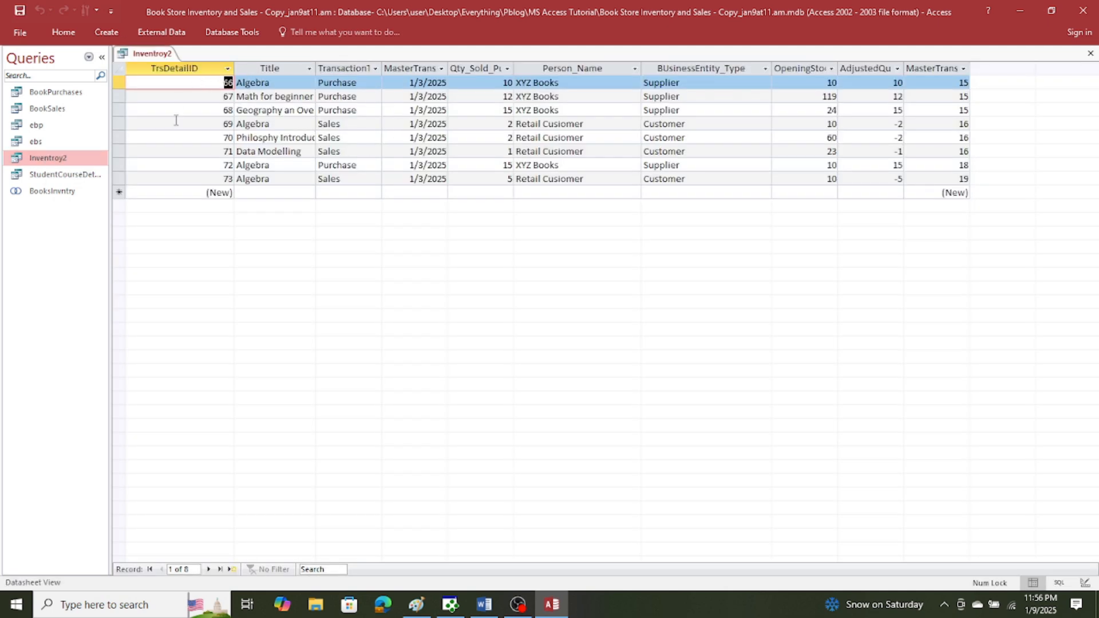
right_click(50, 163)
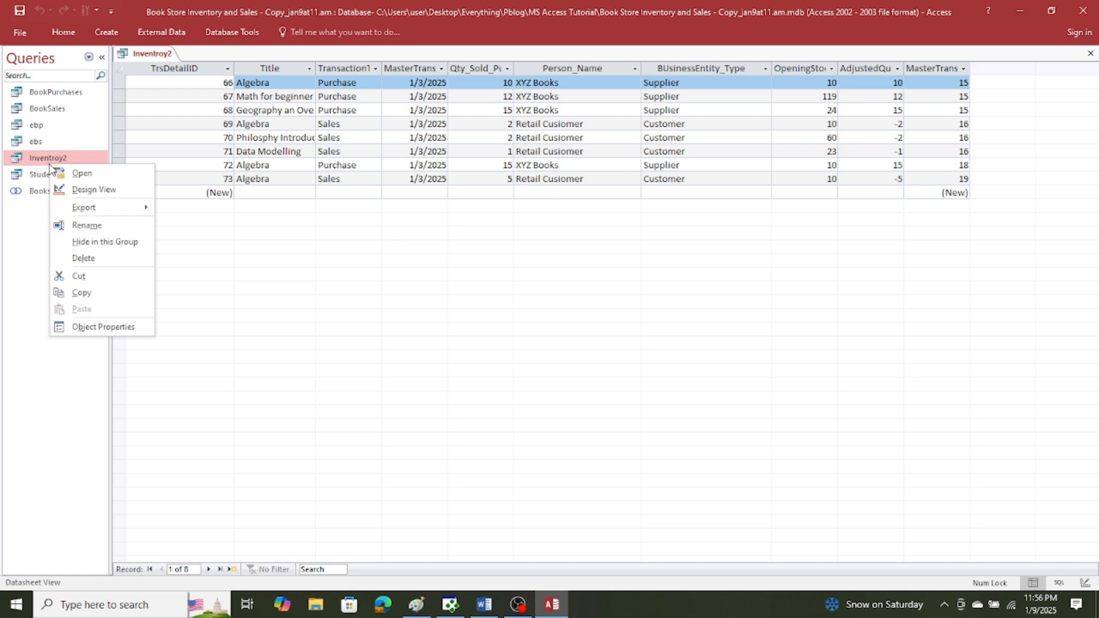
left_click(76, 190)
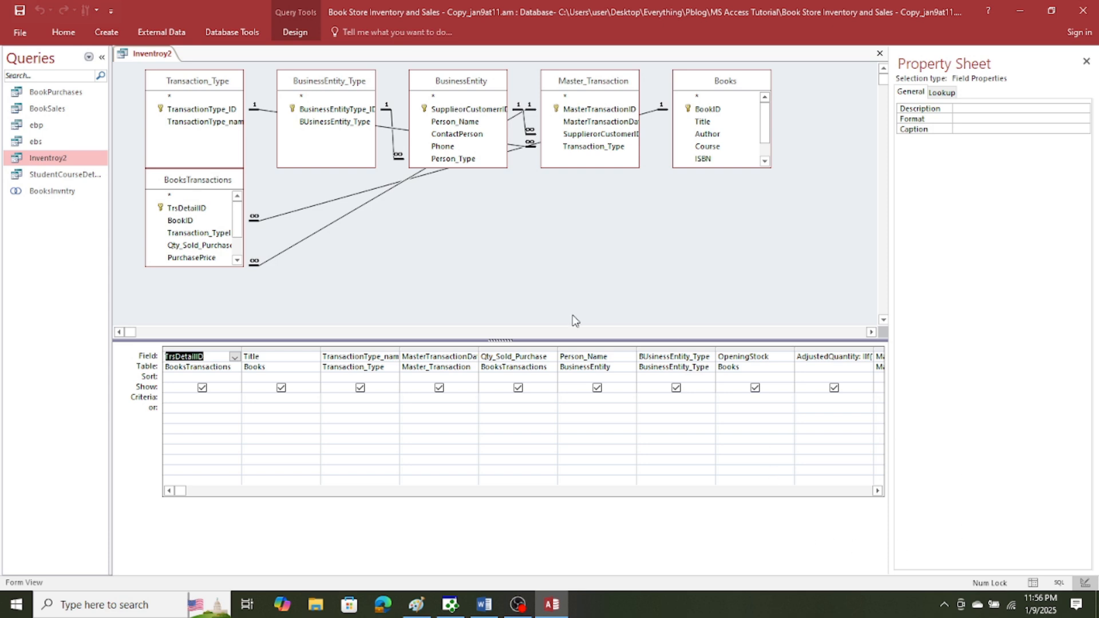
left_click(882, 55)
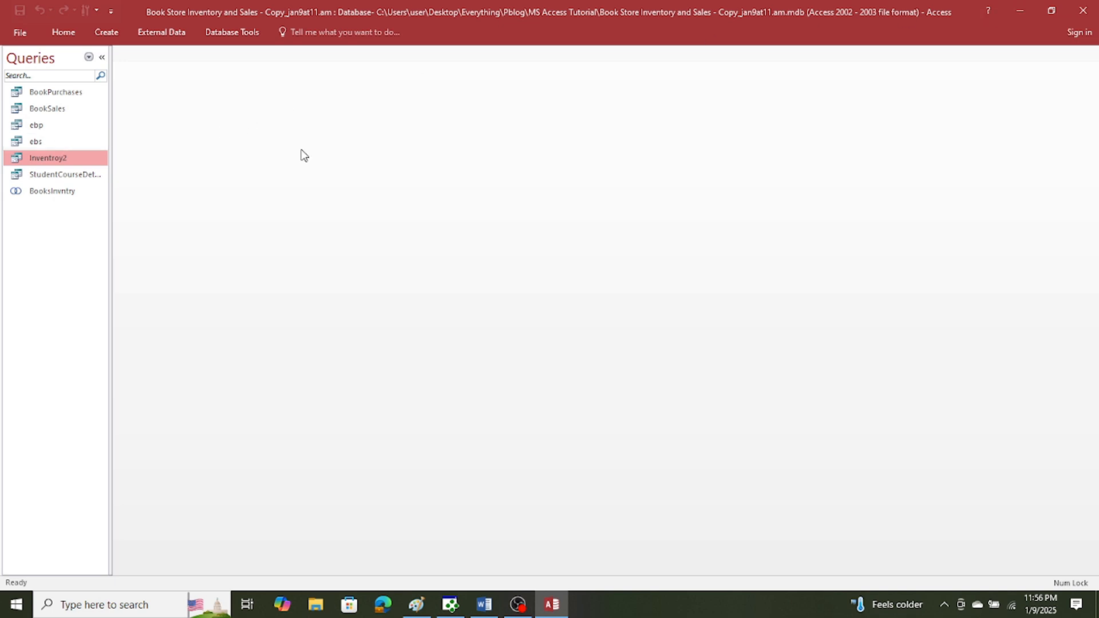
left_click(1016, 12)
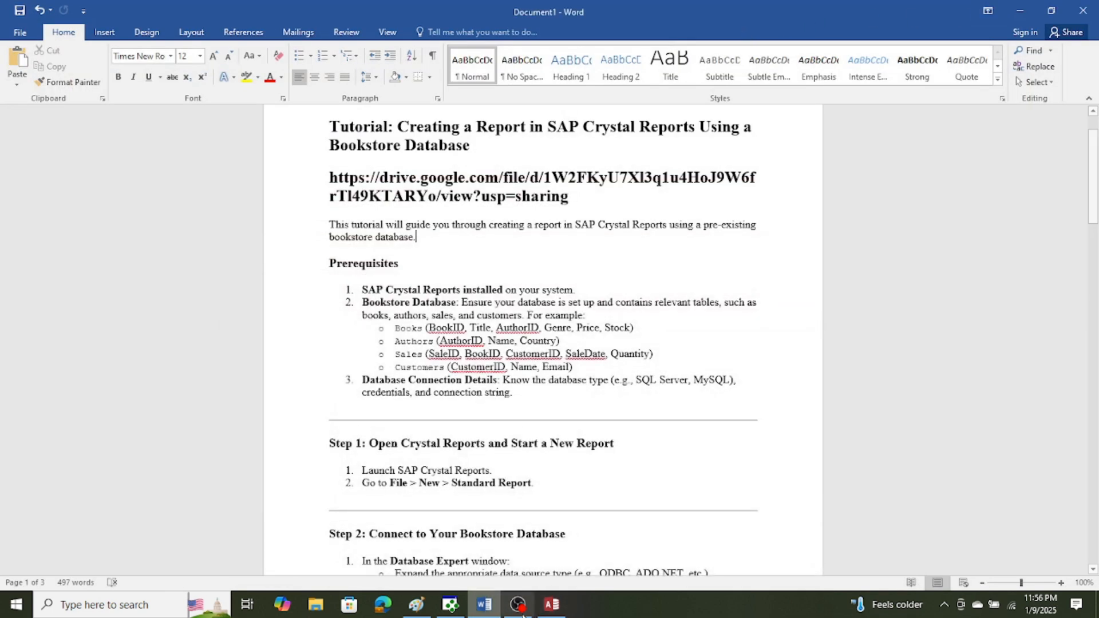
Switch to Crystal Reports and start a new report with the Standard report wizard.
left_click(447, 611)
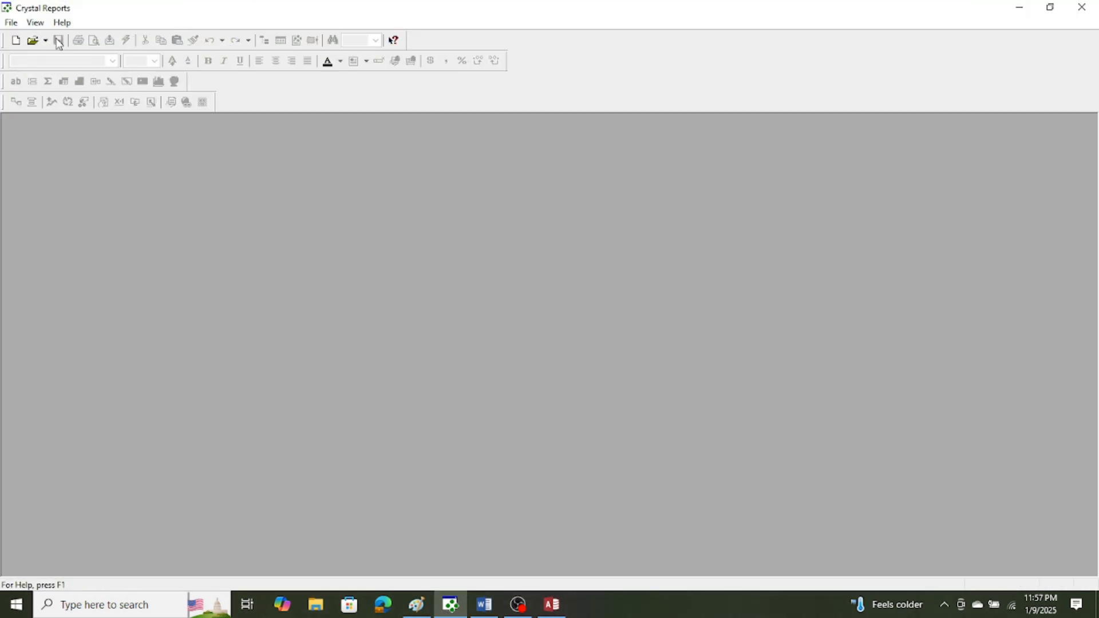
left_click(12, 24)
left_click(24, 38)
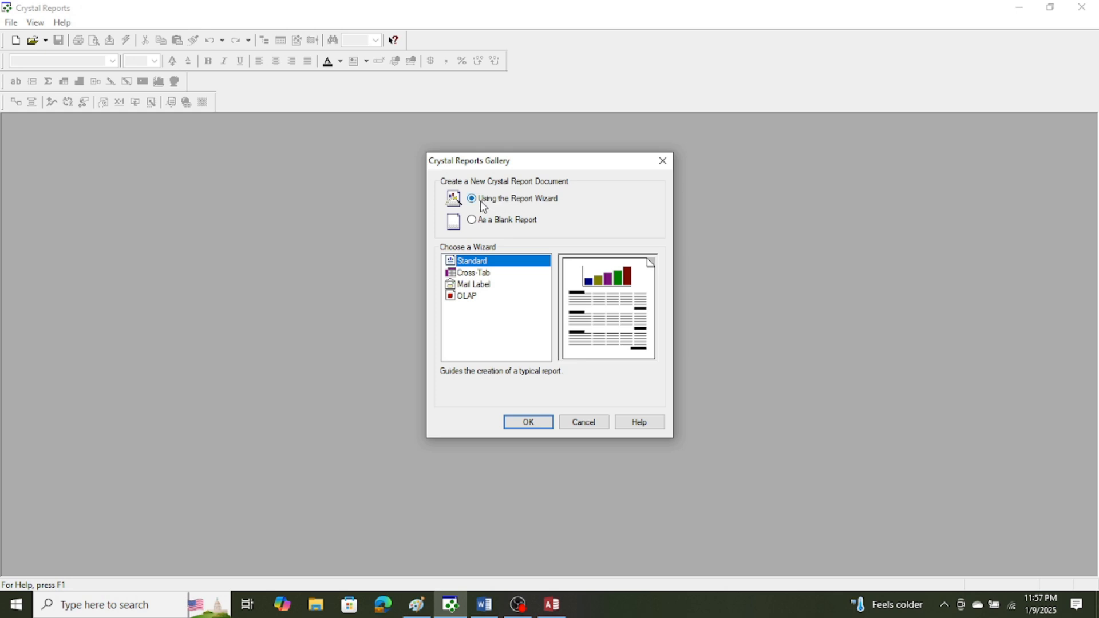
left_click(526, 422)
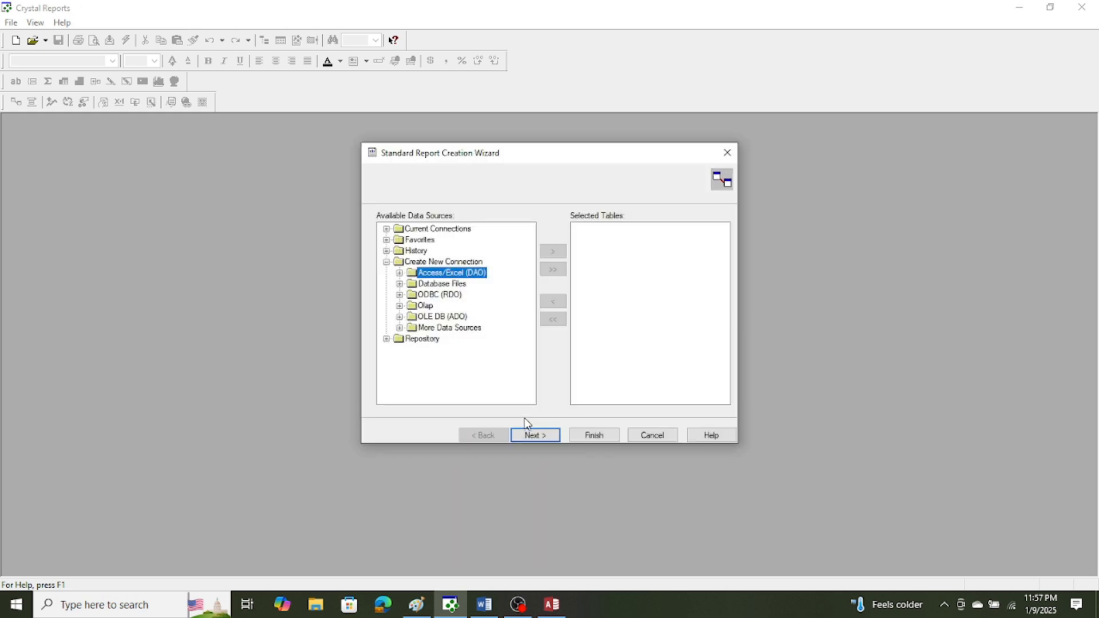
left_click(399, 273)
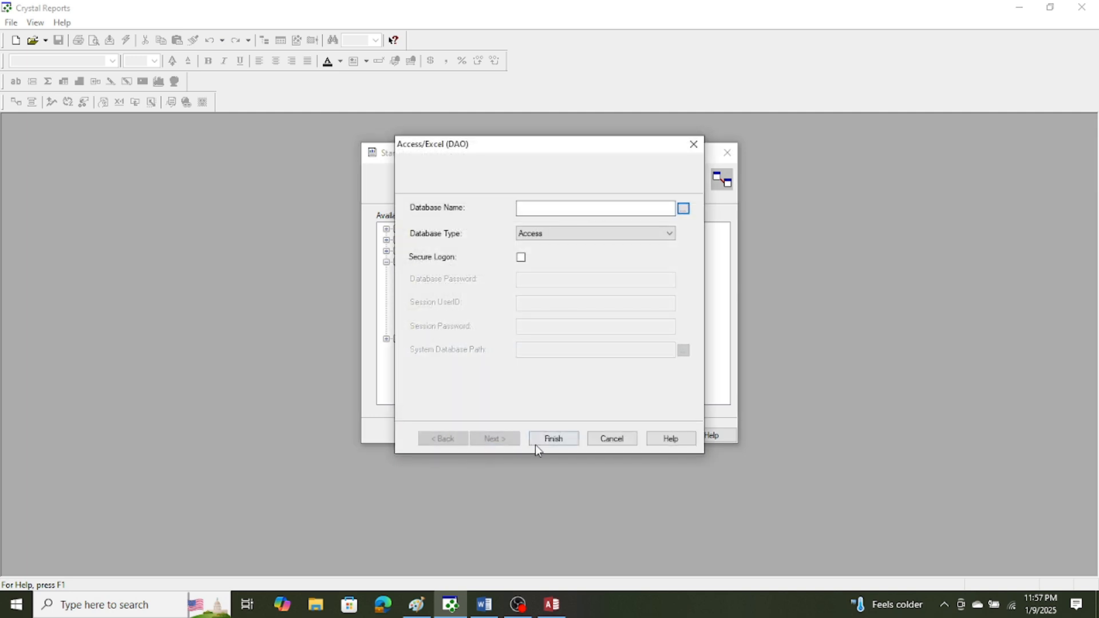
left_click(610, 438)
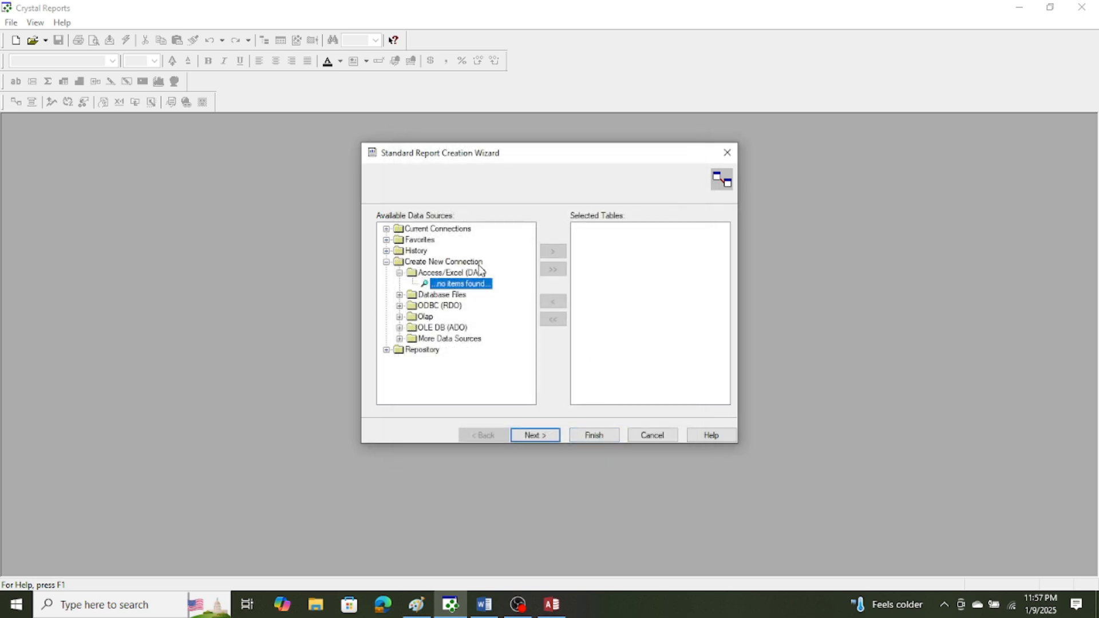
left_click(455, 265)
double_click(456, 265)
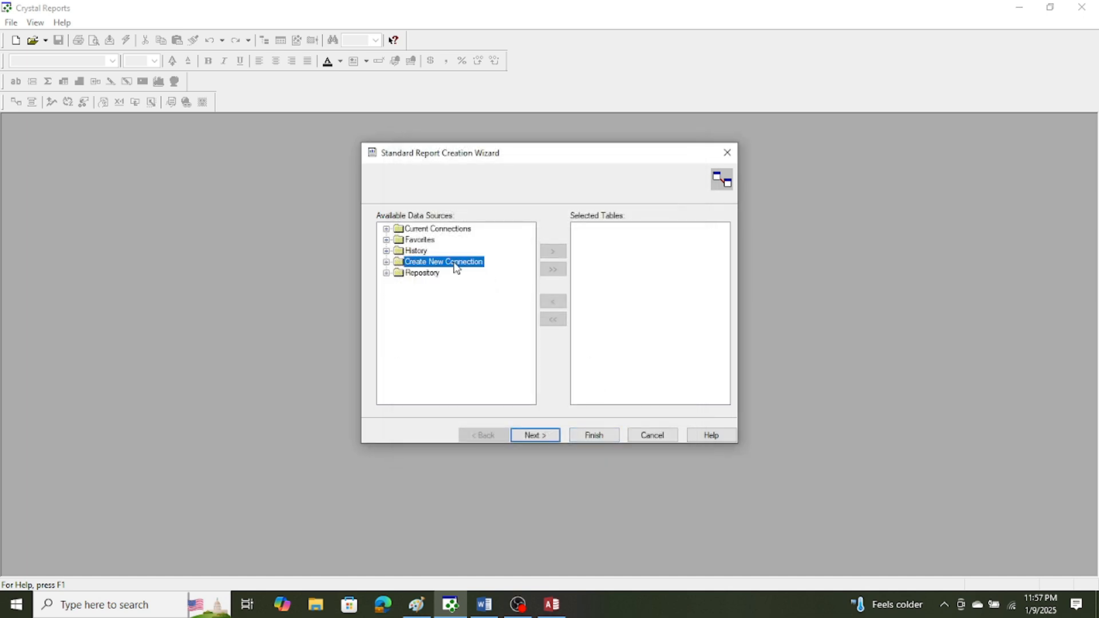
double_click(455, 265)
Create an Access/Excel (DAO) connection to the "Book Store Inventory and Sales" database in the MS Access Tutorial folder.
left_click(460, 276)
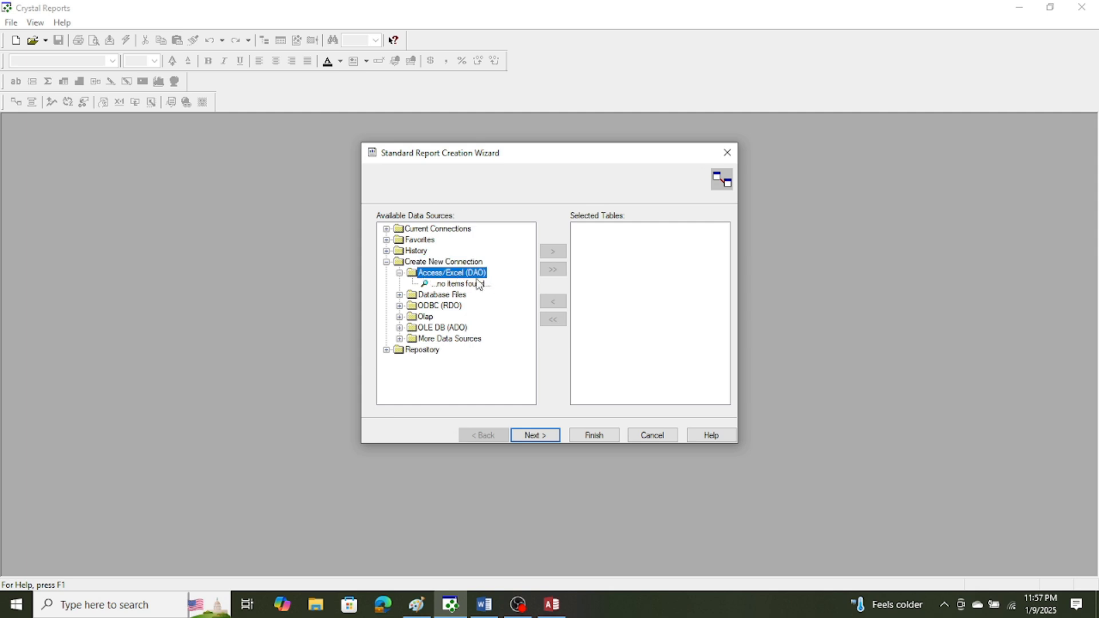
double_click(462, 277)
double_click(462, 277)
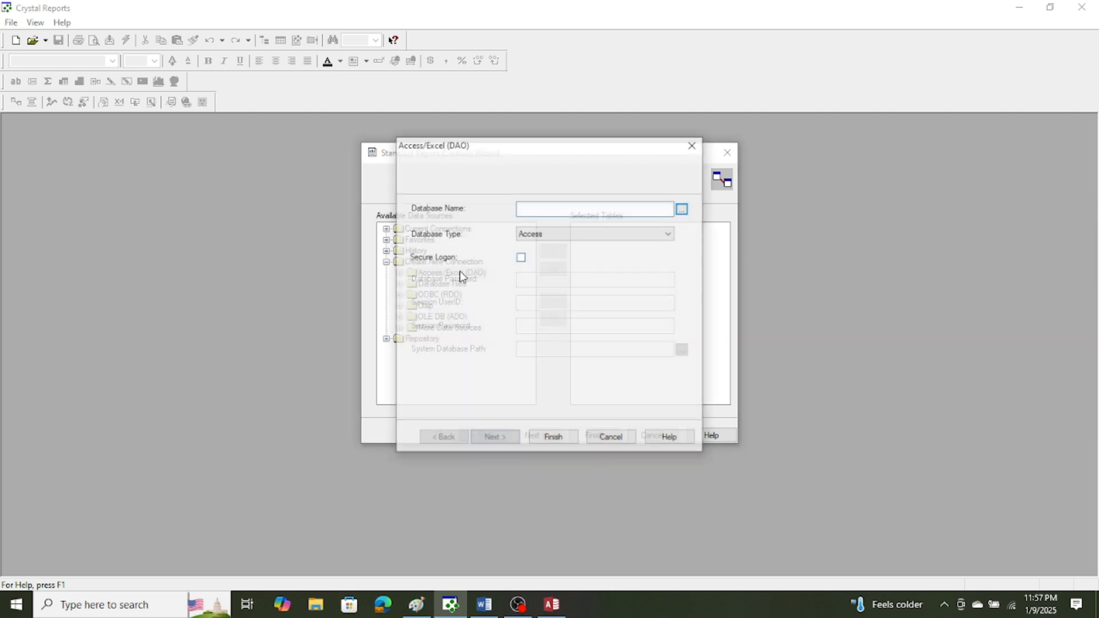
left_click(684, 209)
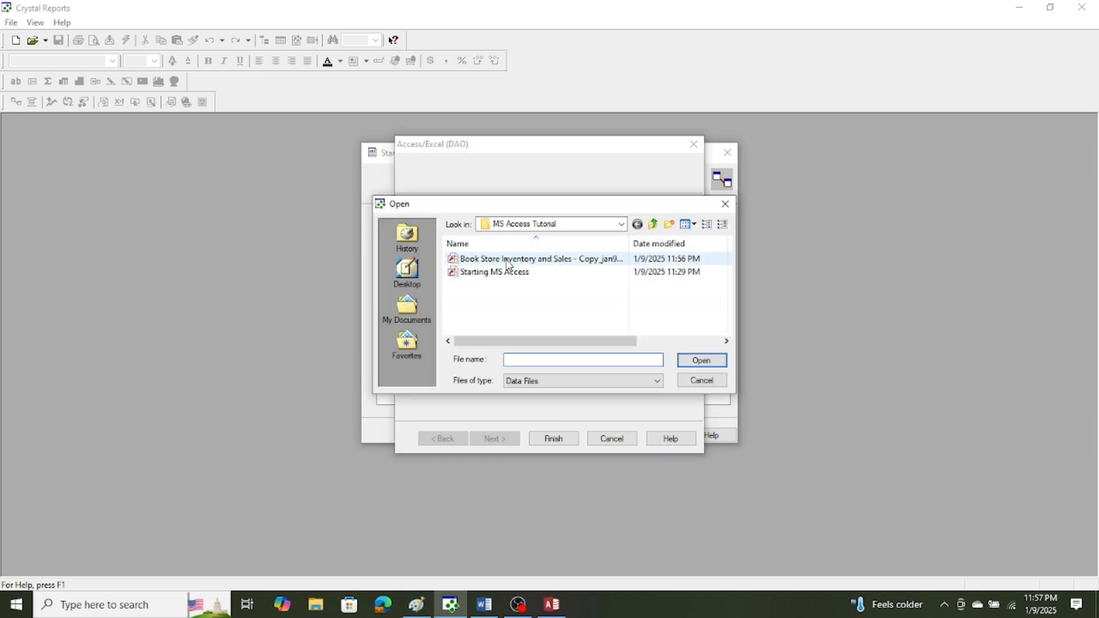
double_click(509, 260)
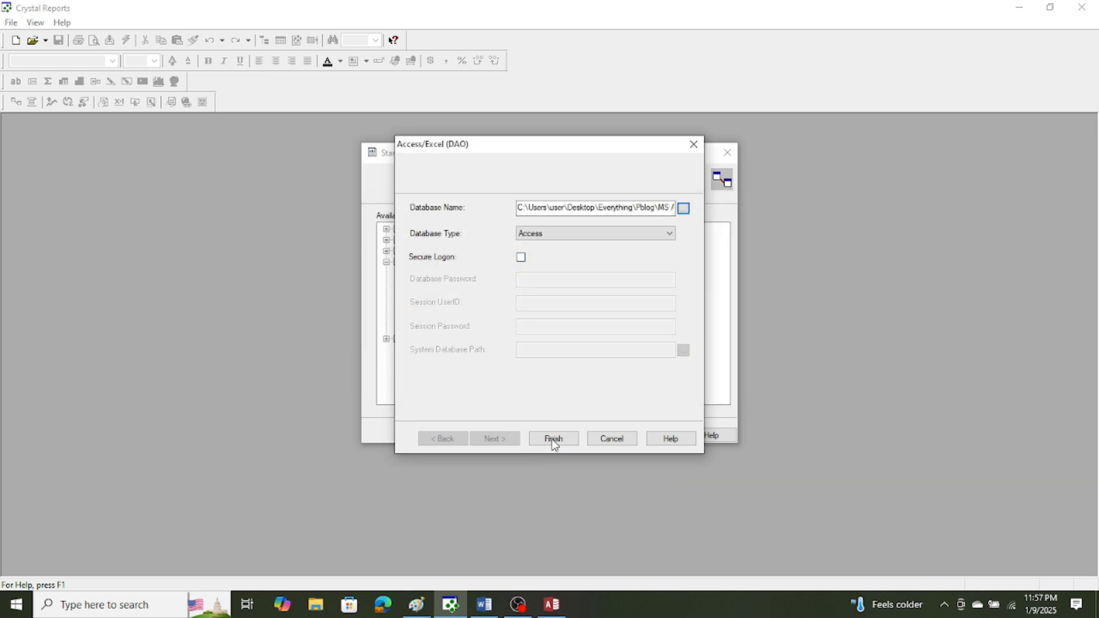
left_click(554, 442)
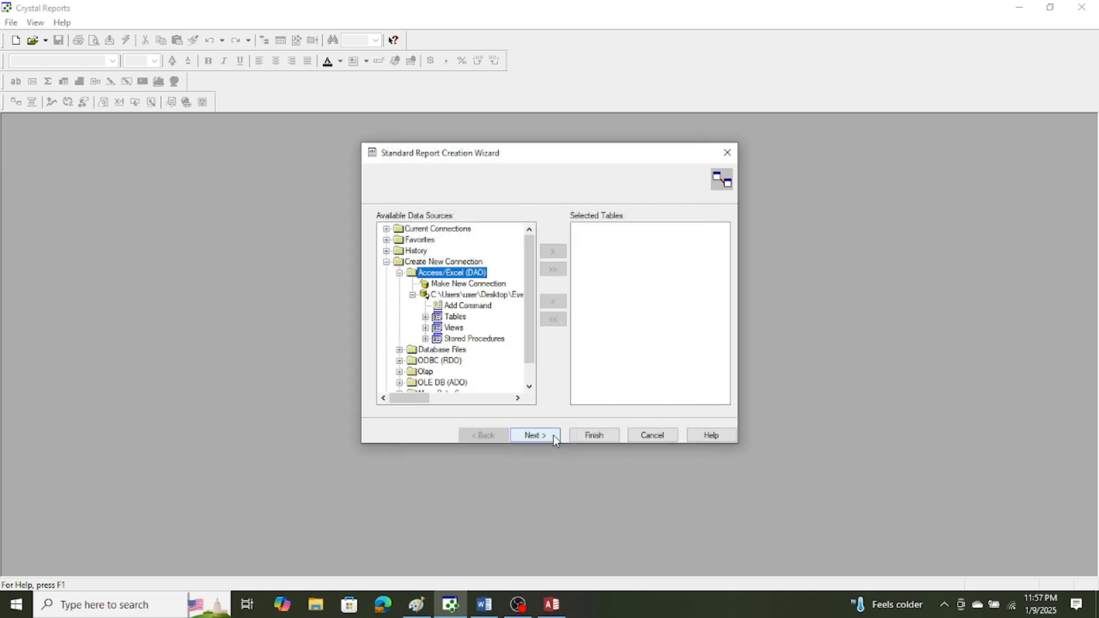
Add the Inventroy2 view from the connected database to the report's selected tables.
scroll(430, 333, "down", 2)
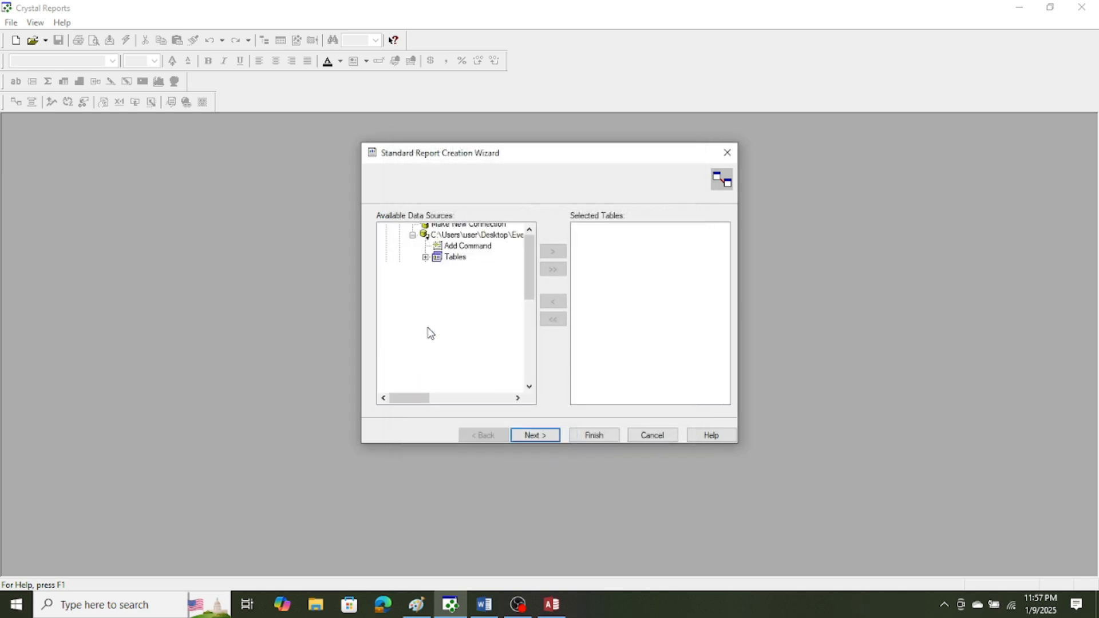
left_click(427, 328)
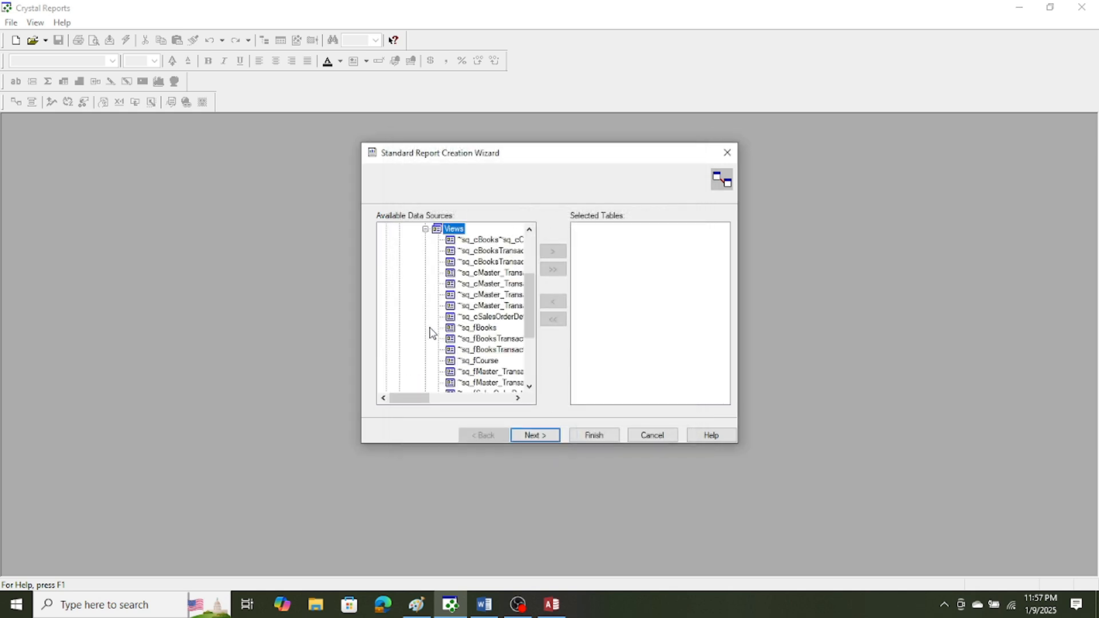
left_click(530, 390)
left_click(531, 390)
left_click(530, 390)
left_click(530, 390)
left_click(511, 361)
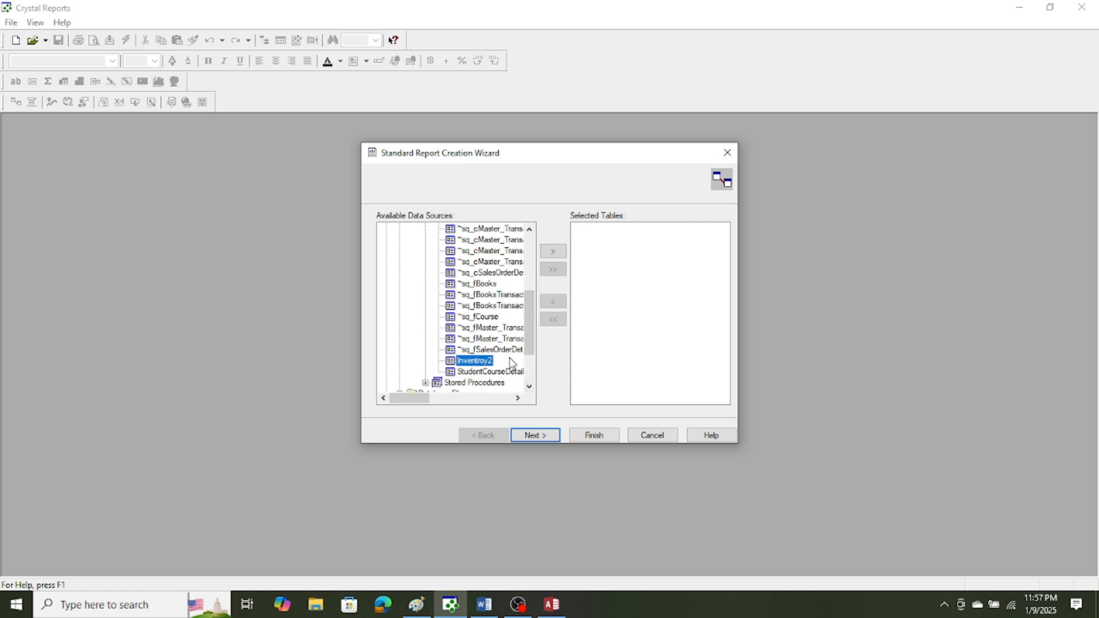
left_click(559, 254)
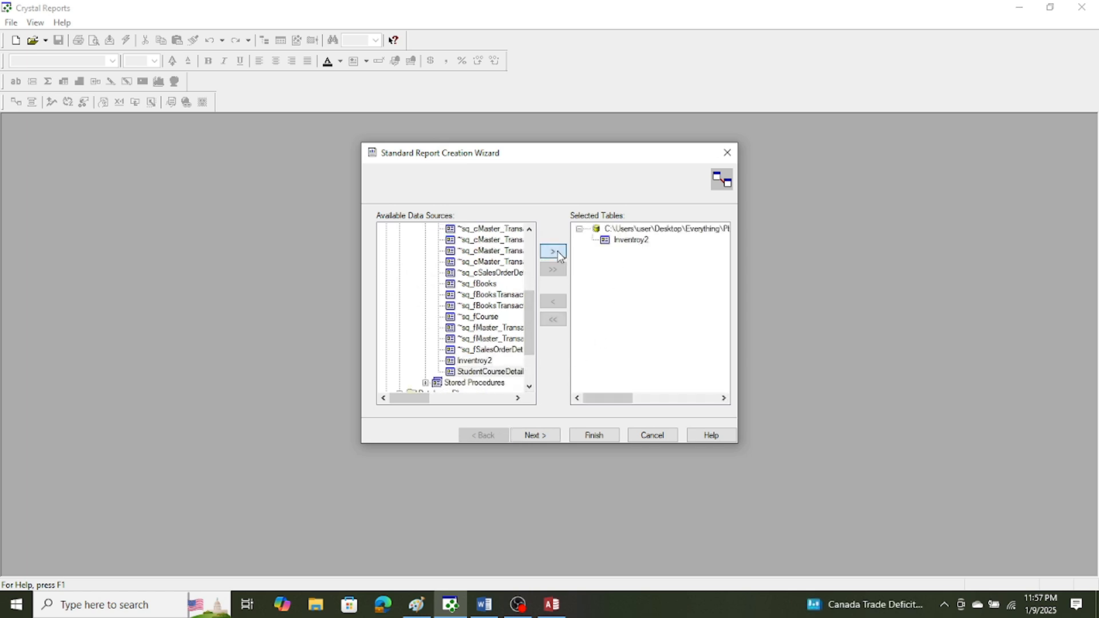
Include all Inventroy2 fields in the report and finish the wizard to generate it.
left_click(545, 435)
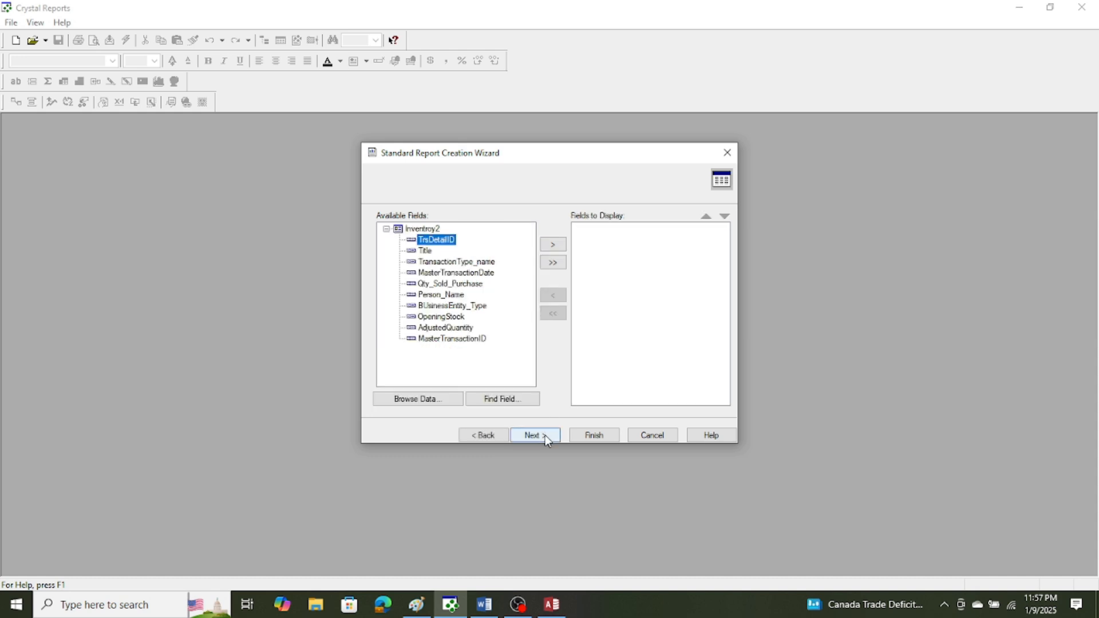
left_click(550, 265)
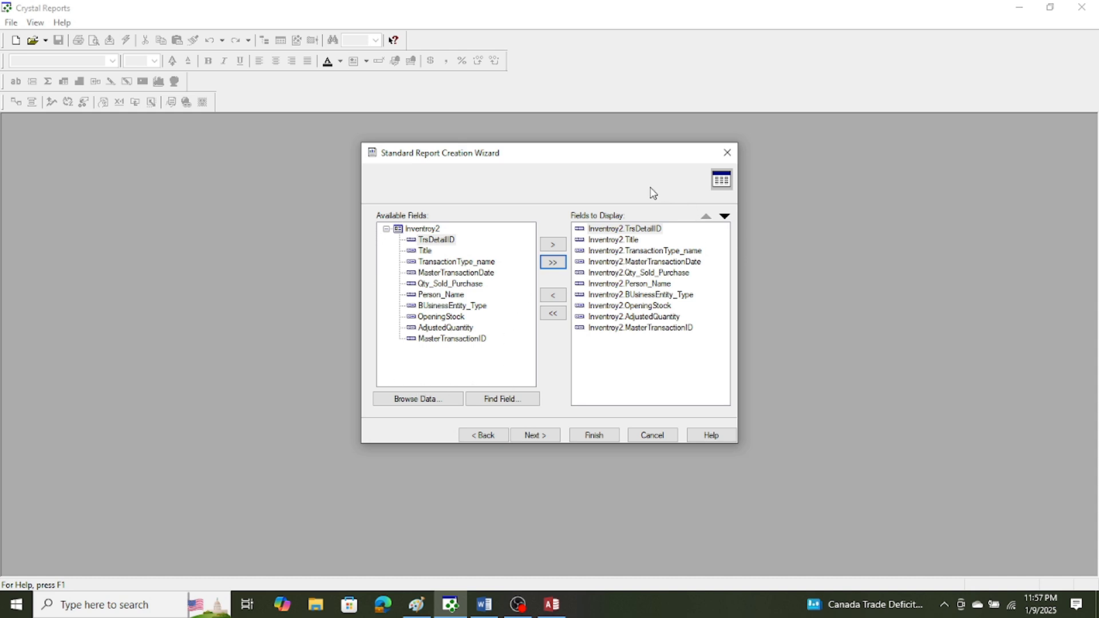
left_click(603, 439)
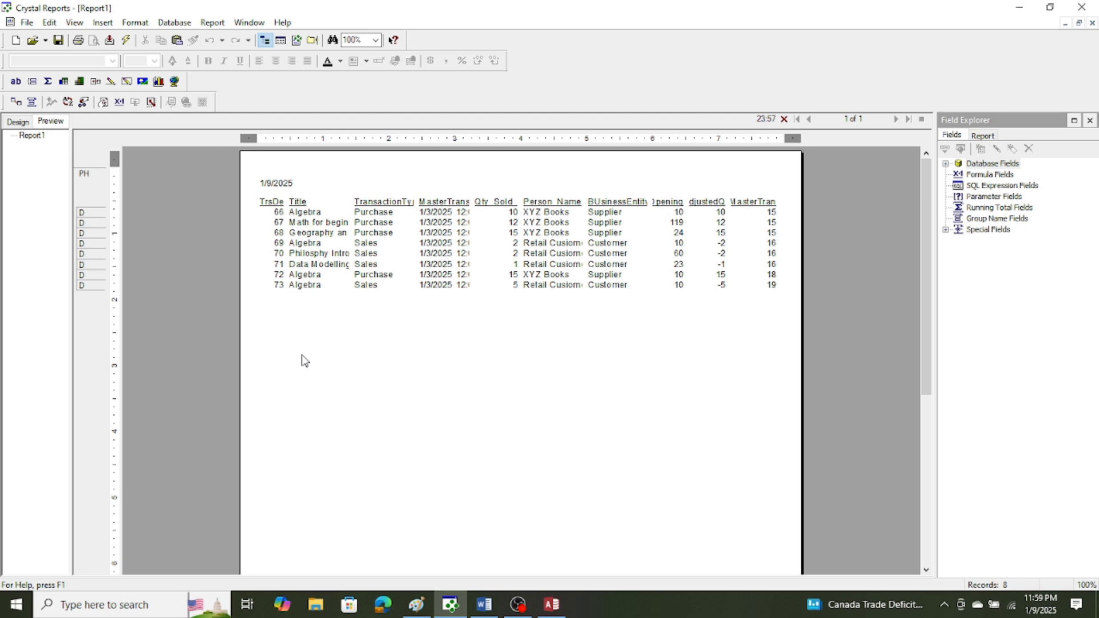
Group the report by the Inventroy2.Title field with the Group Expert and clear the selection.
left_click(311, 259)
left_click(212, 25)
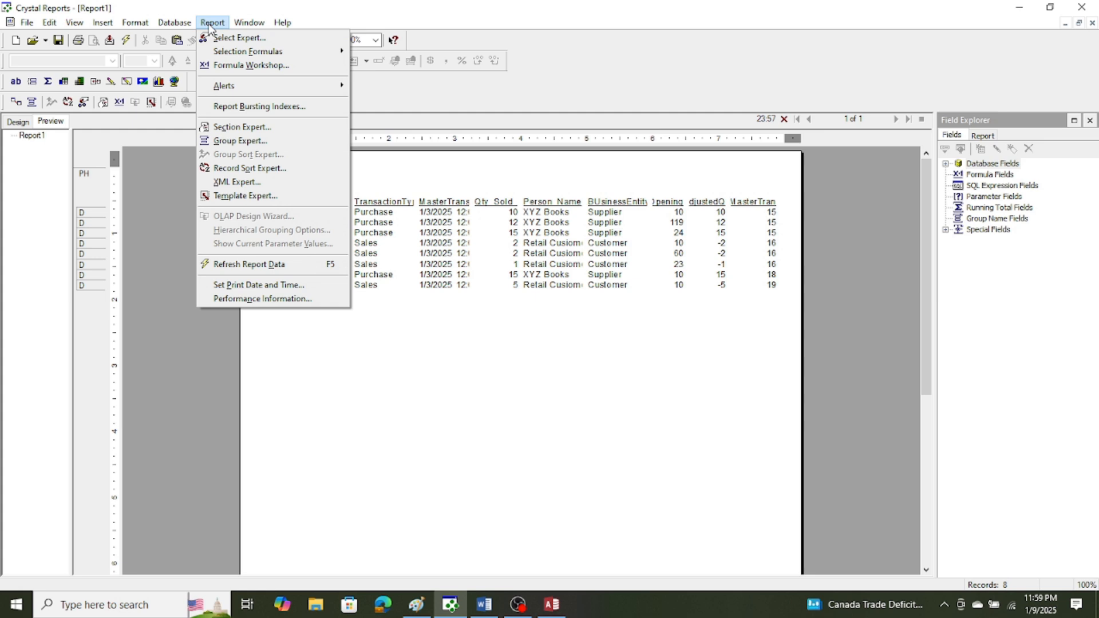
left_click(224, 143)
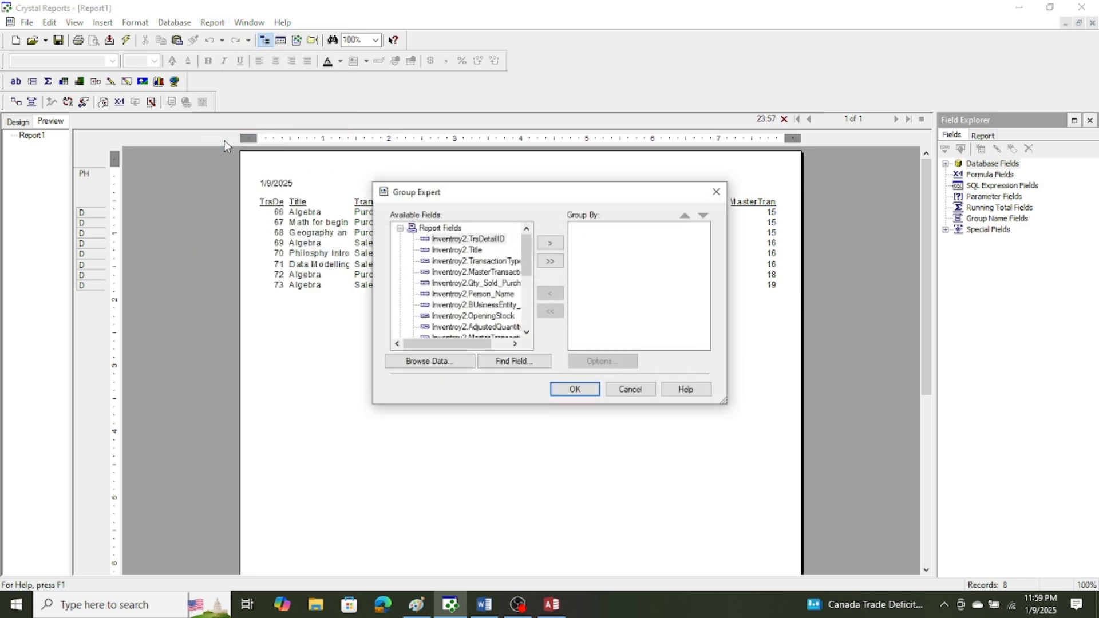
left_click(515, 343)
left_click(515, 343)
left_click(515, 344)
left_click(514, 344)
left_click(514, 344)
left_click(515, 343)
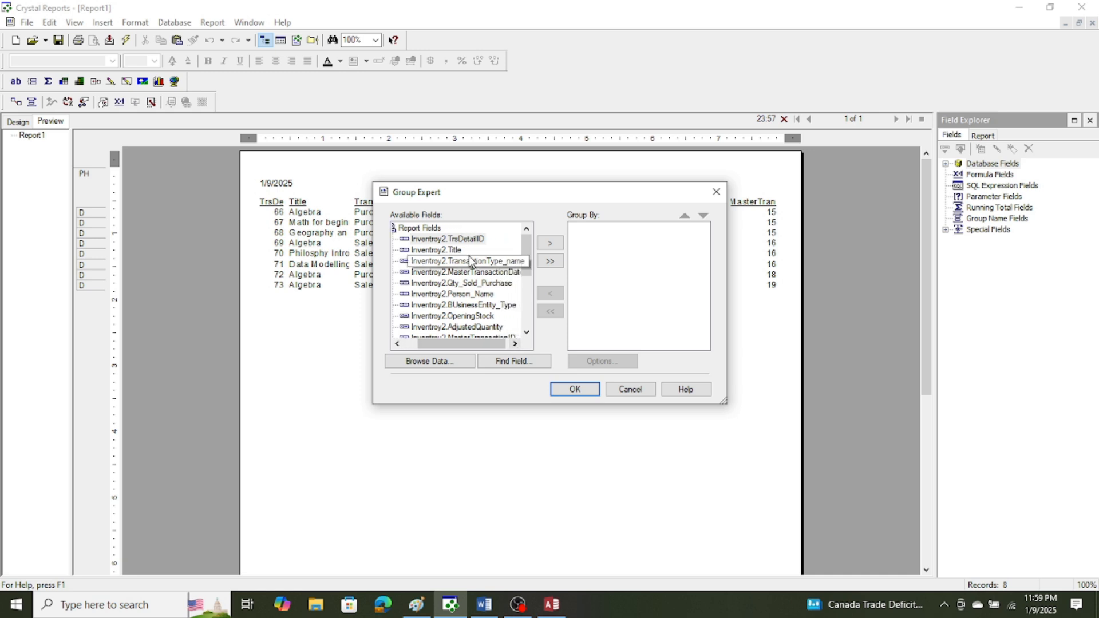
left_click(458, 253)
left_click(550, 244)
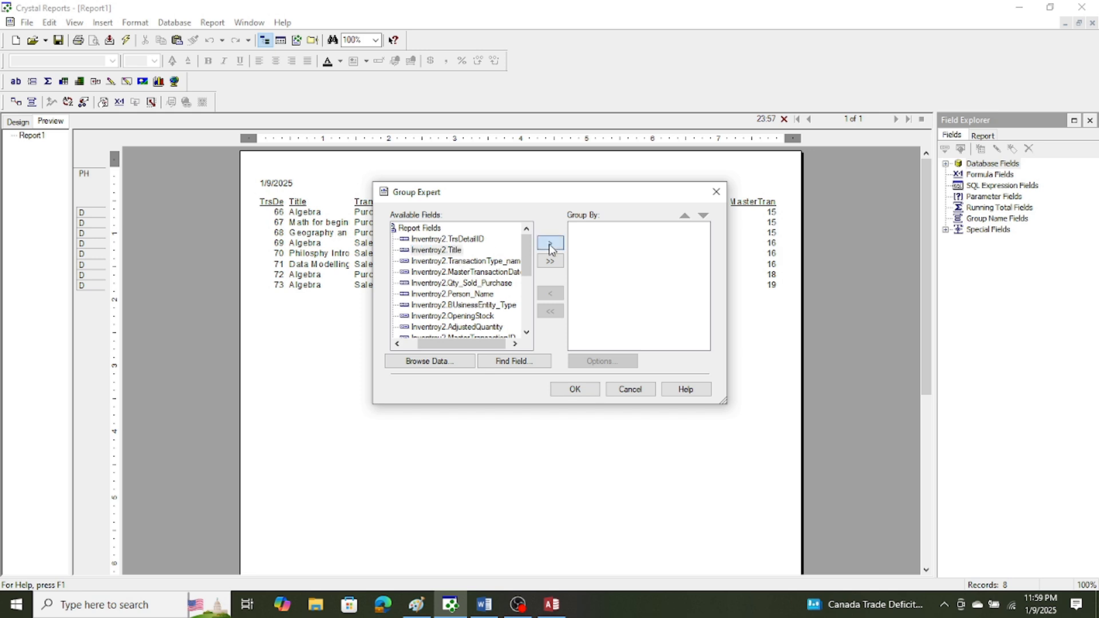
left_click(573, 390)
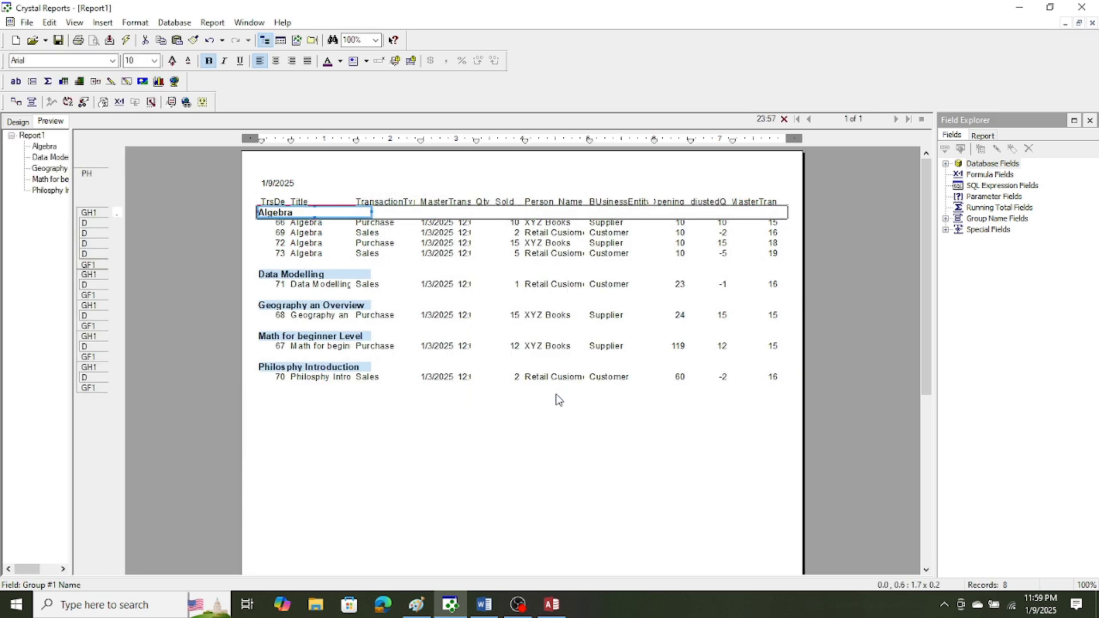
left_click(524, 446)
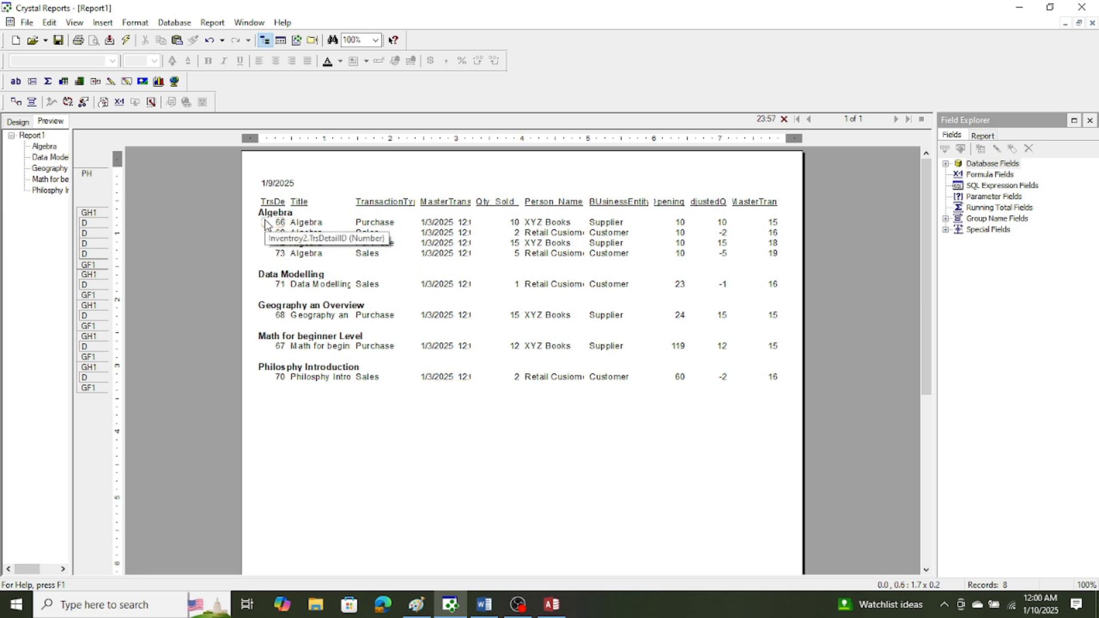
Try to move the TrsDetailID field from the Details section up into the title group header, and undo the move.
left_click_drag(266, 227, 265, 216)
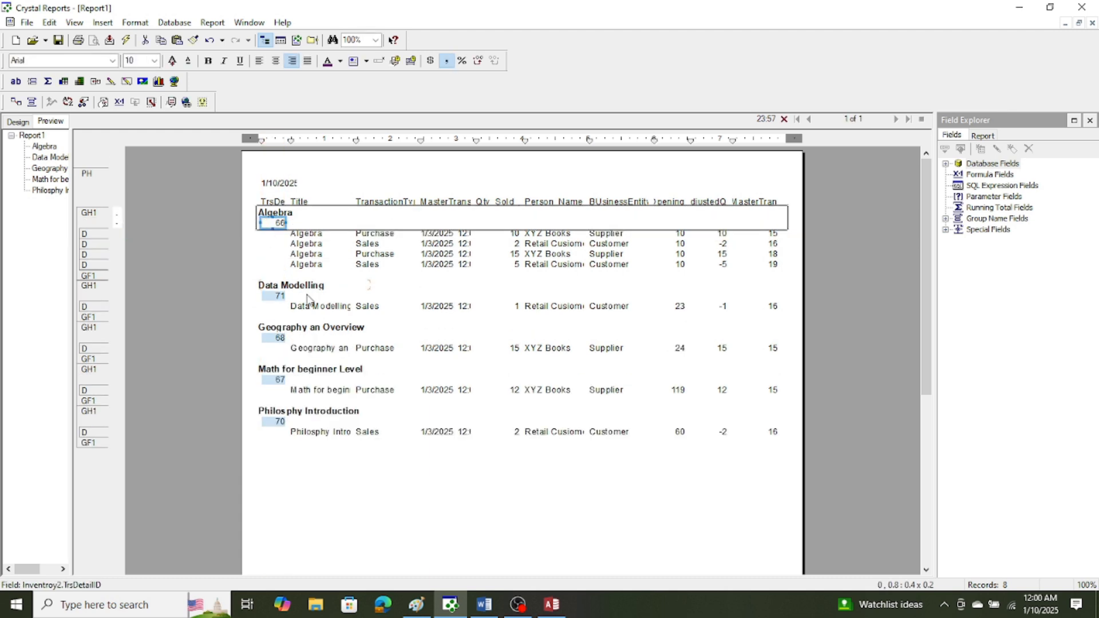
left_click(49, 24)
left_click(60, 38)
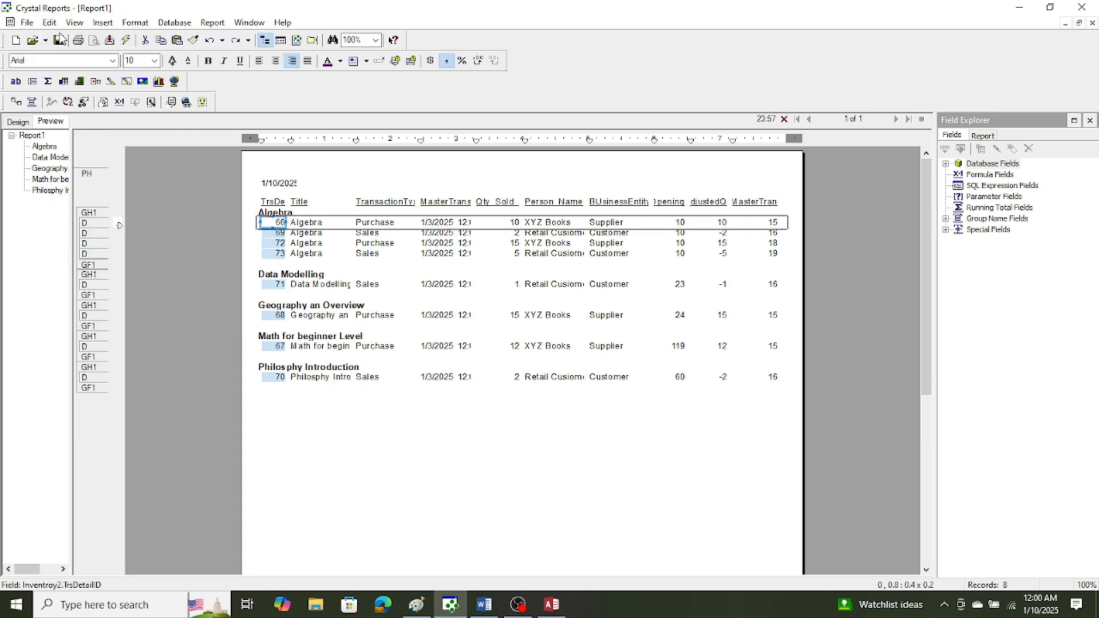
left_click(369, 491)
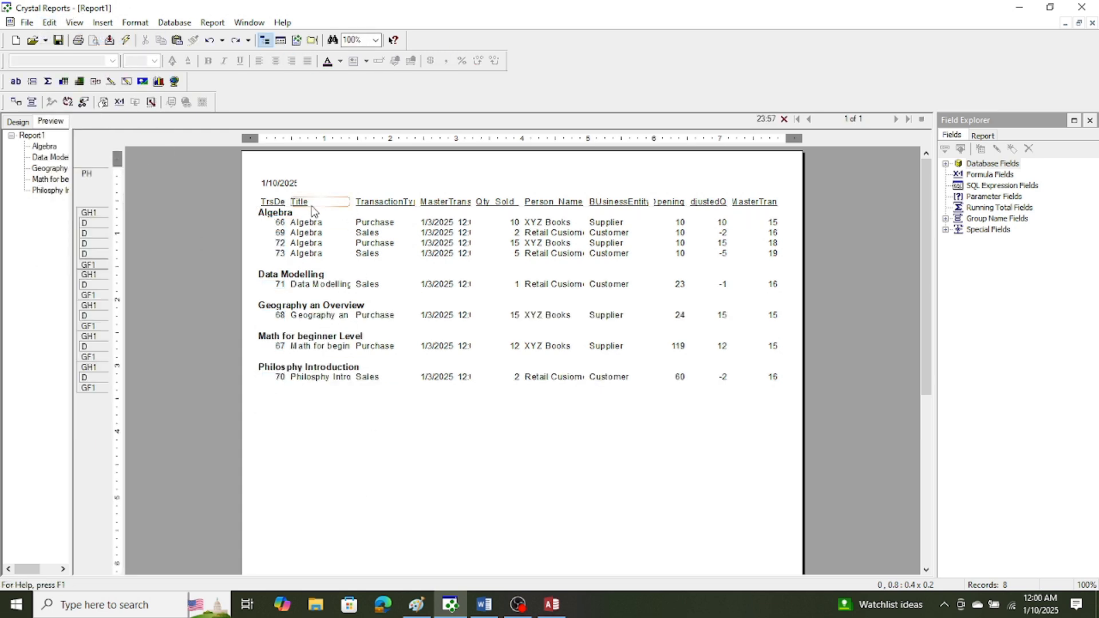
Examine the available fields and the current grouping in the Group Expert, and close it without changes.
left_click(213, 23)
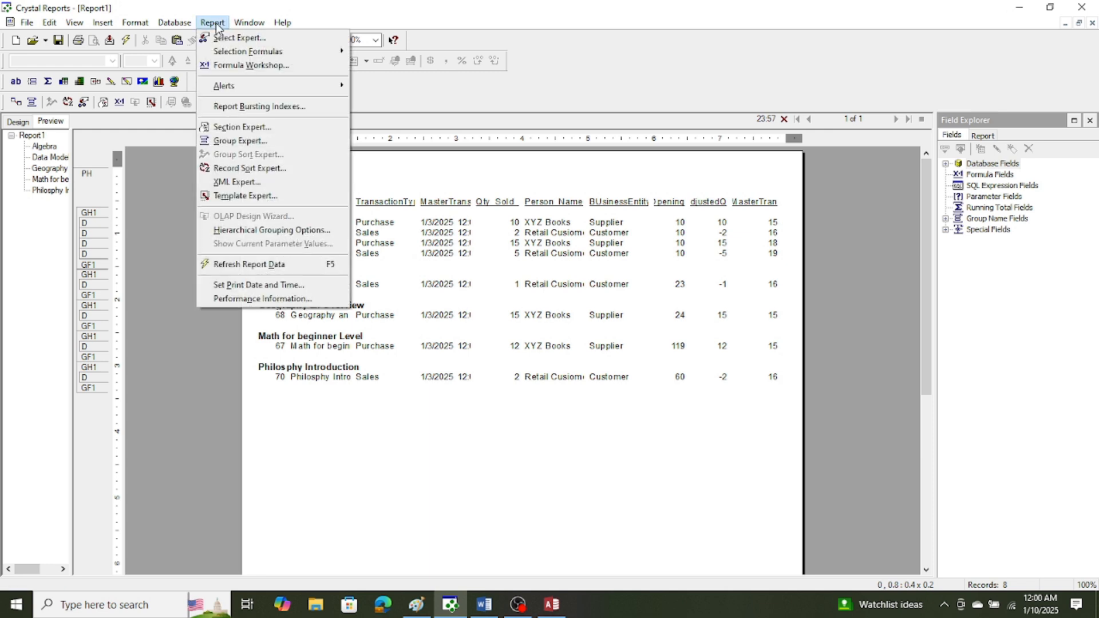
left_click(219, 141)
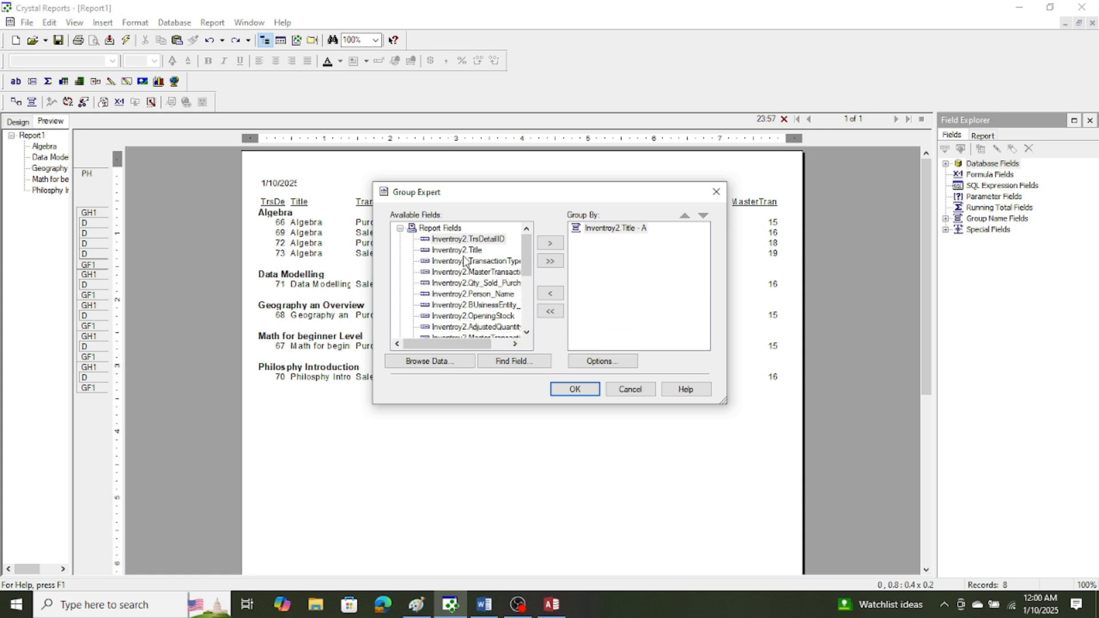
left_click(527, 333)
left_click(527, 333)
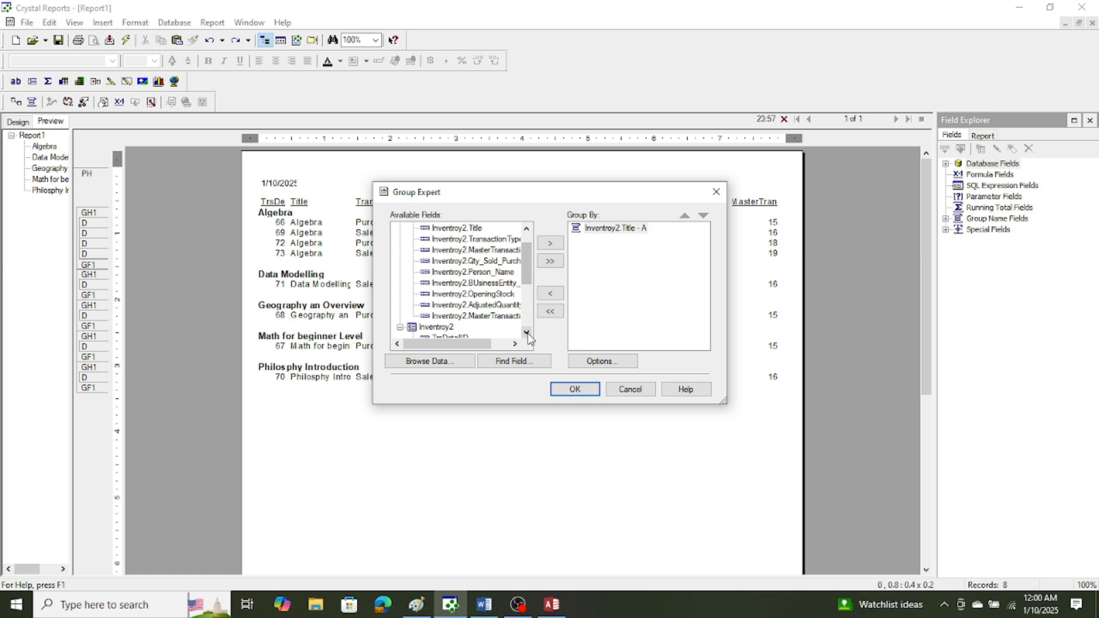
left_click(515, 344)
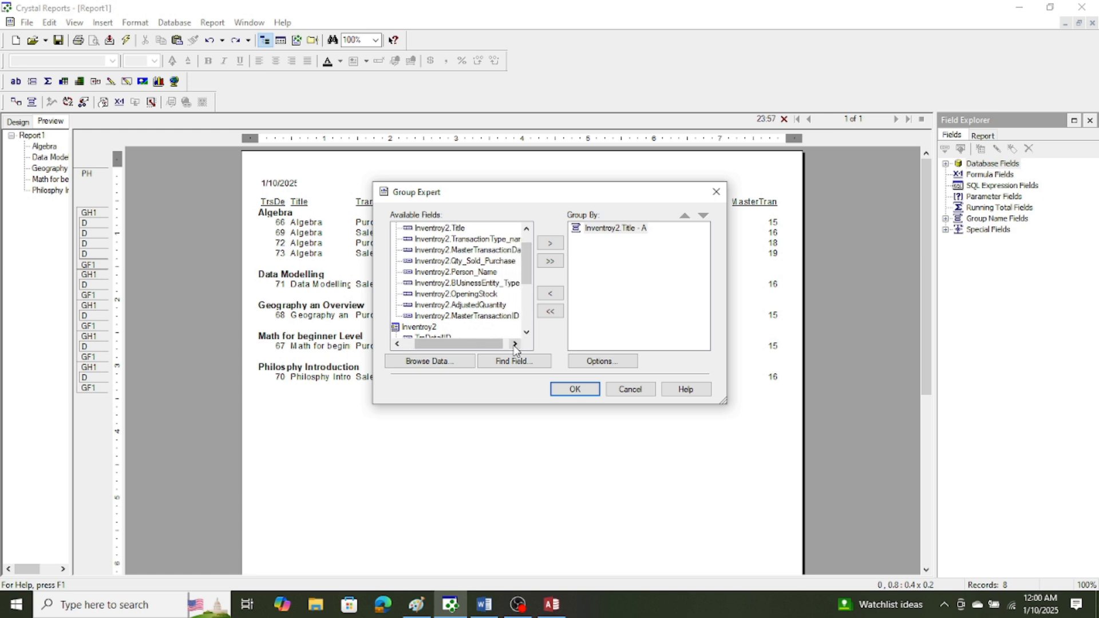
left_click(515, 344)
left_click(515, 344)
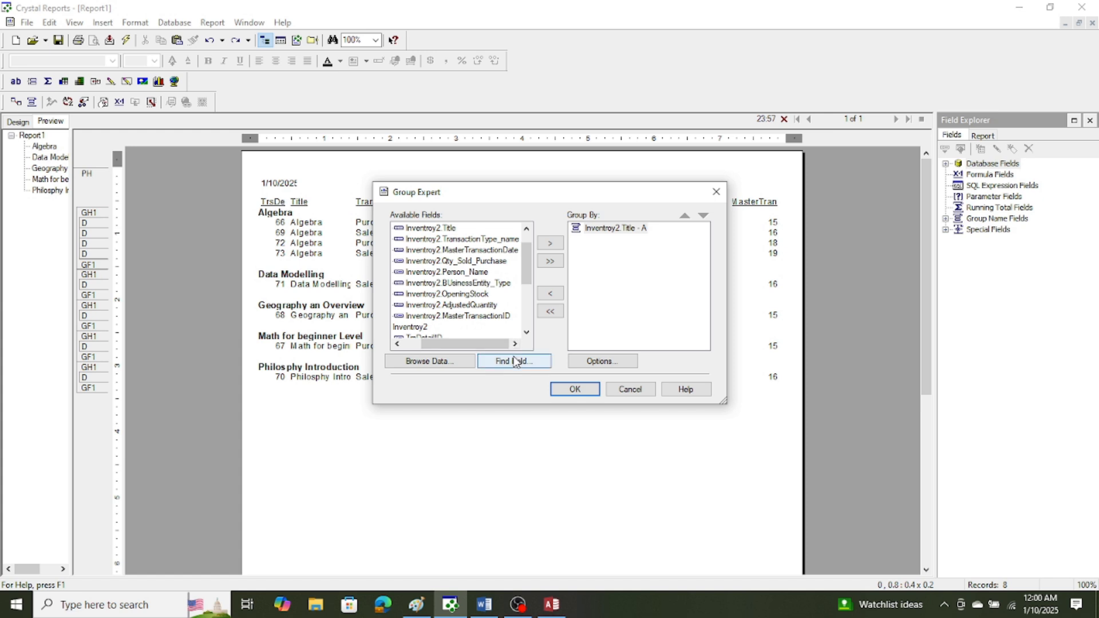
left_click(646, 390)
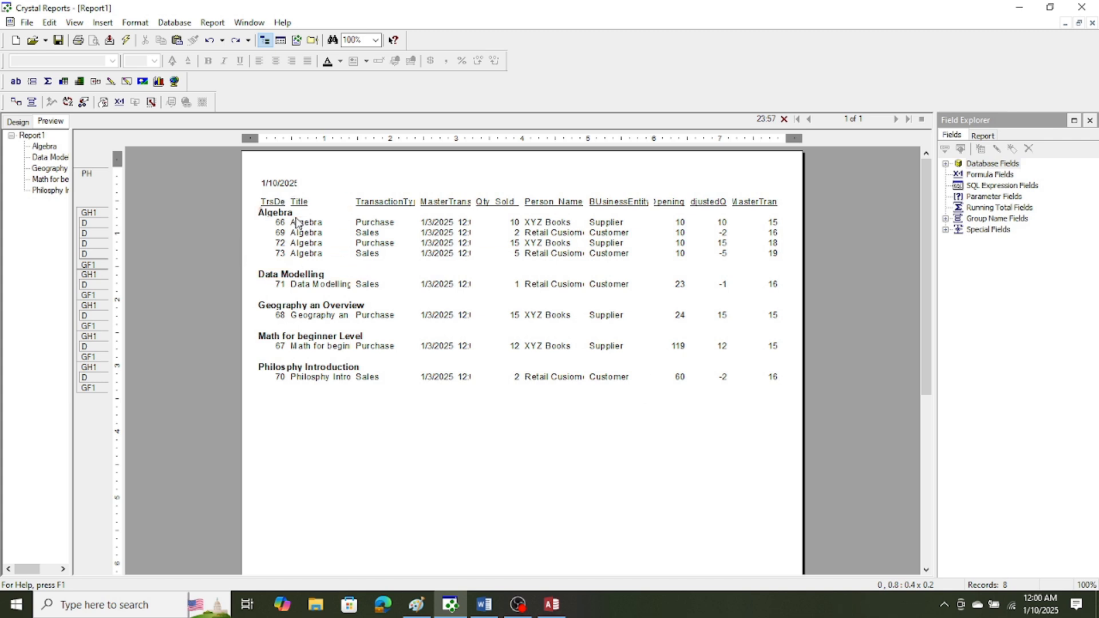
Delete the Inventroy2.Title field from the report's Details section, keeping the group name in the group header.
left_click(279, 214)
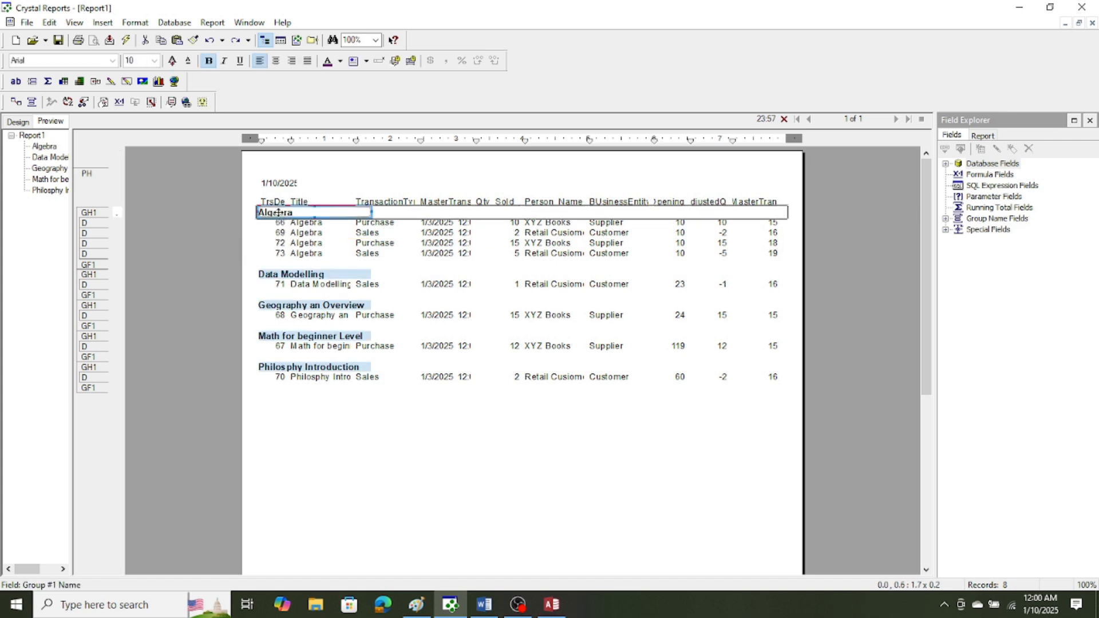
left_click(424, 489)
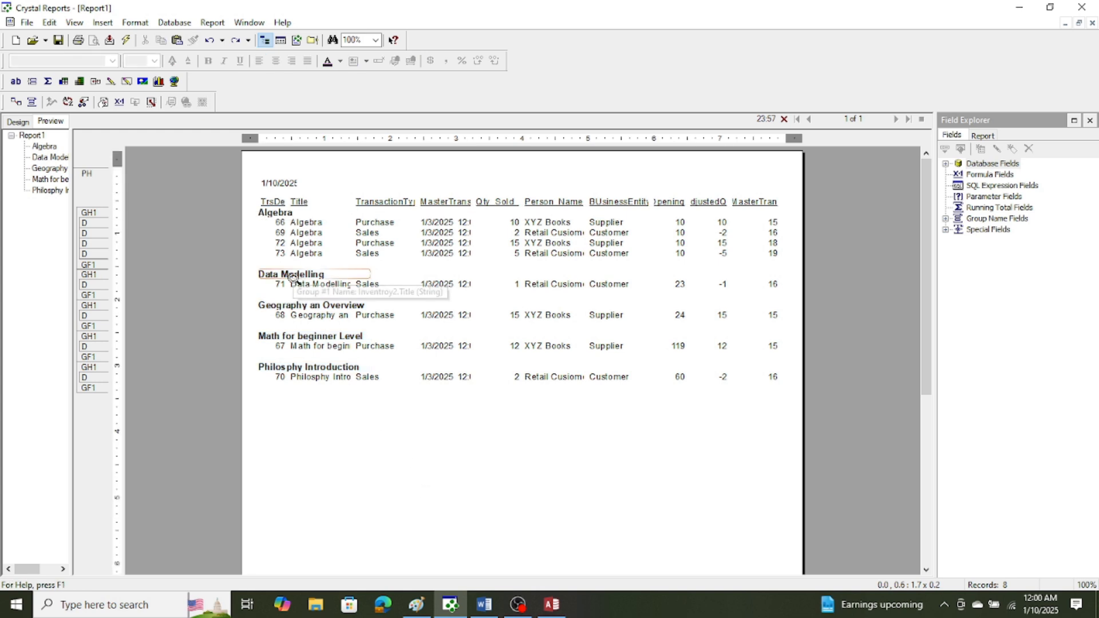
left_click(314, 222)
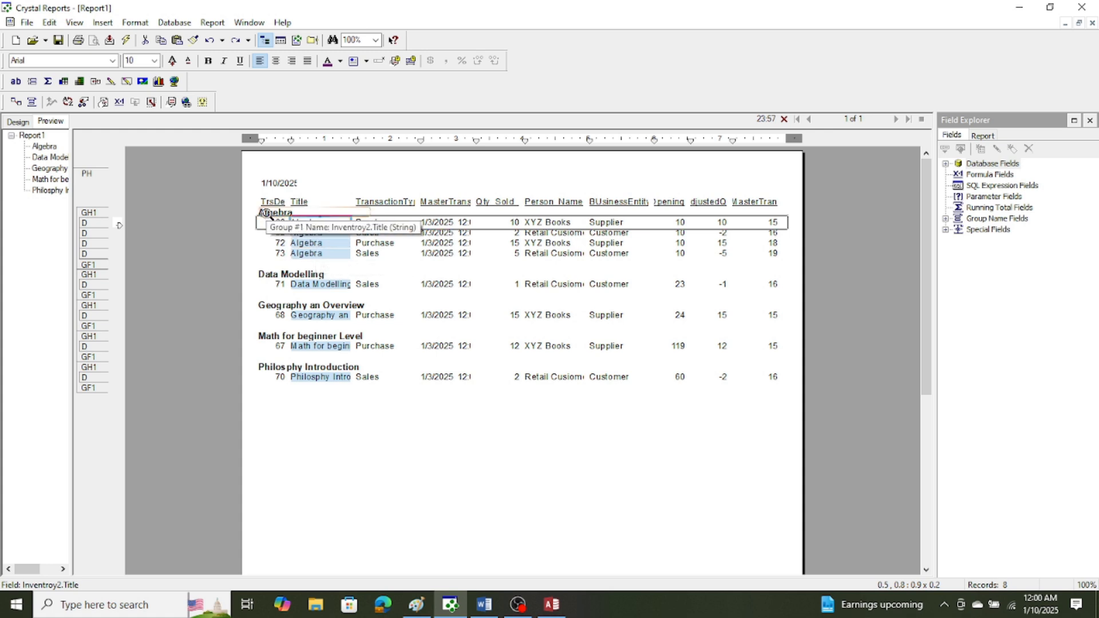
key("Delete")
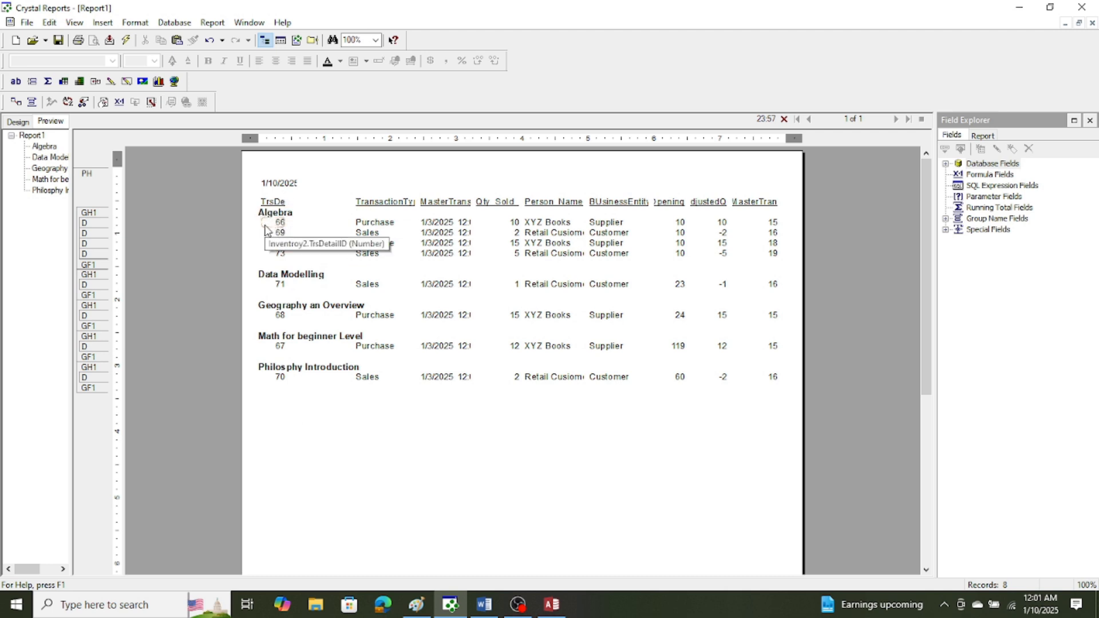
right_click(96, 215)
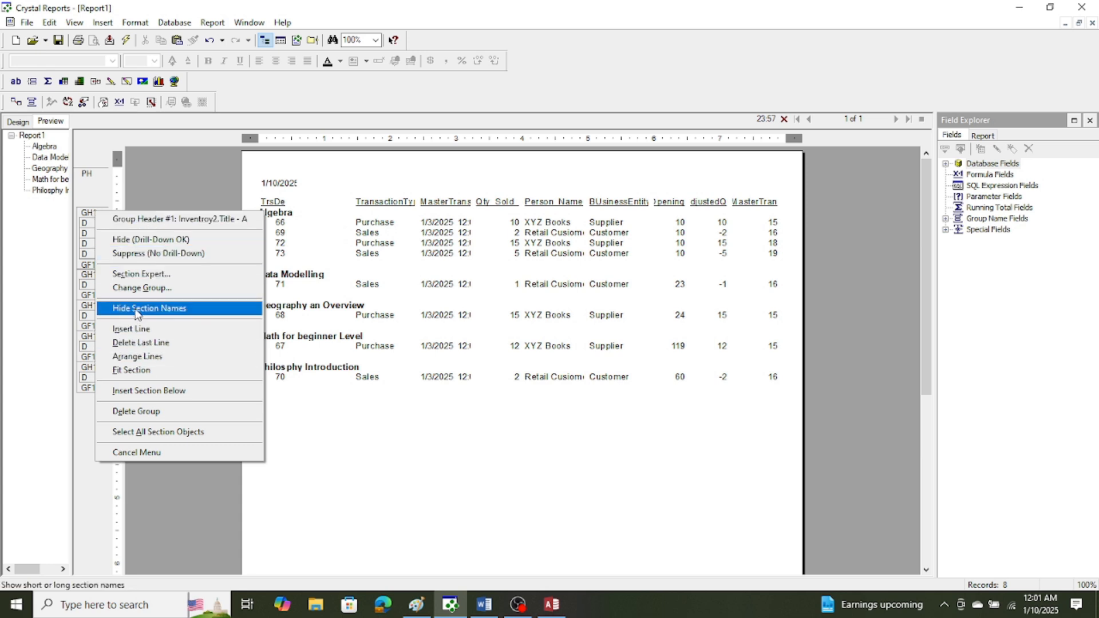
left_click(141, 275)
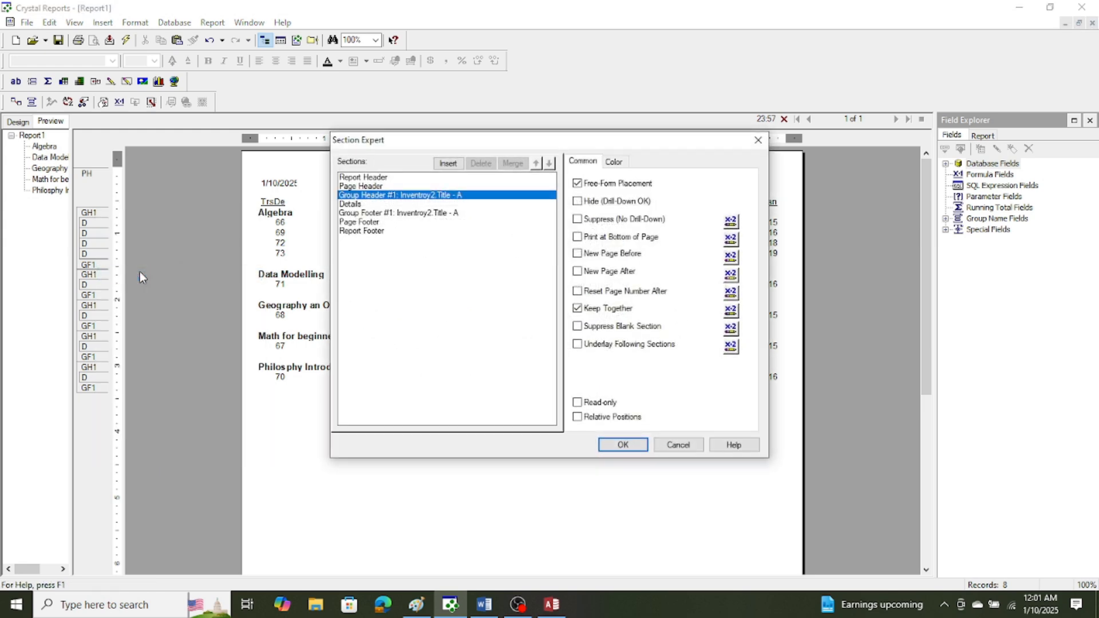
left_click(671, 445)
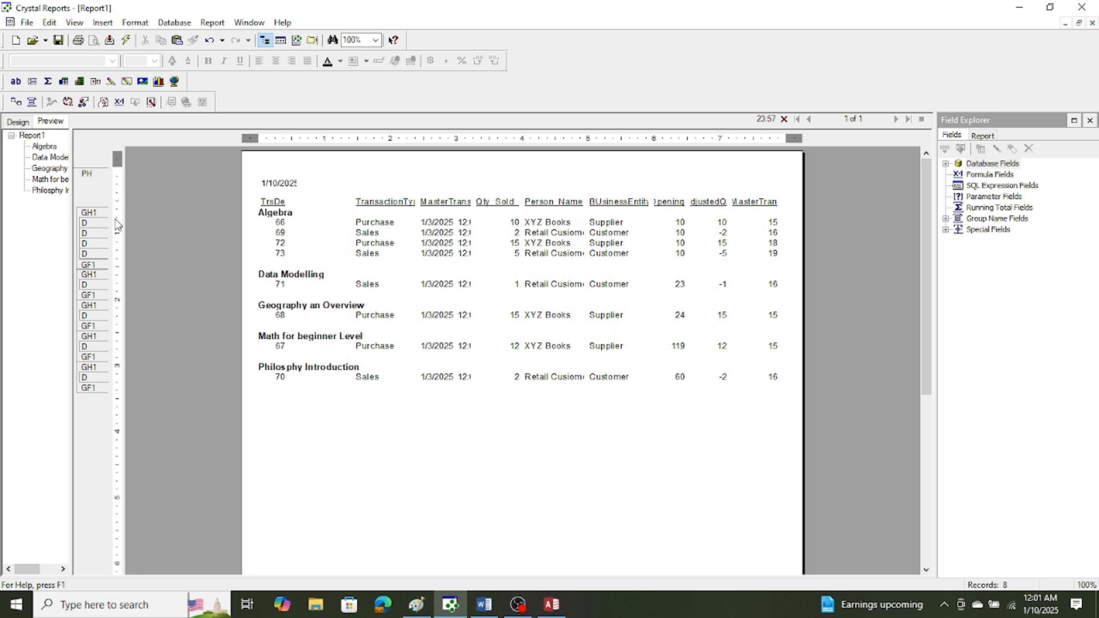
Insert a section below the Inventroy2.Title group header and move the TransactionType column heading into its start.
right_click(87, 216)
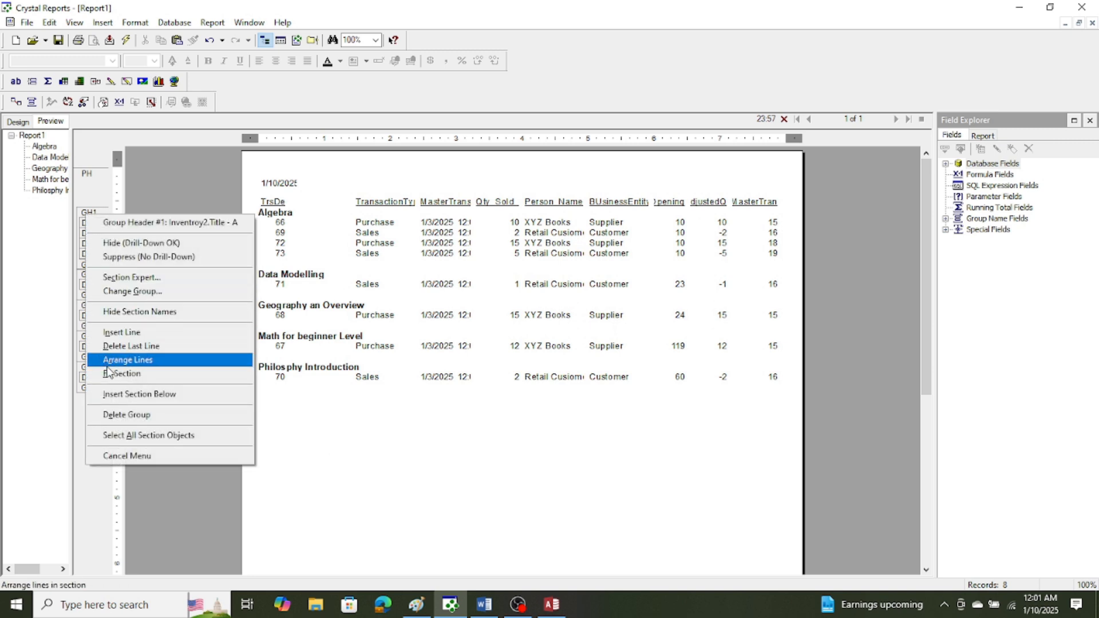
left_click(110, 394)
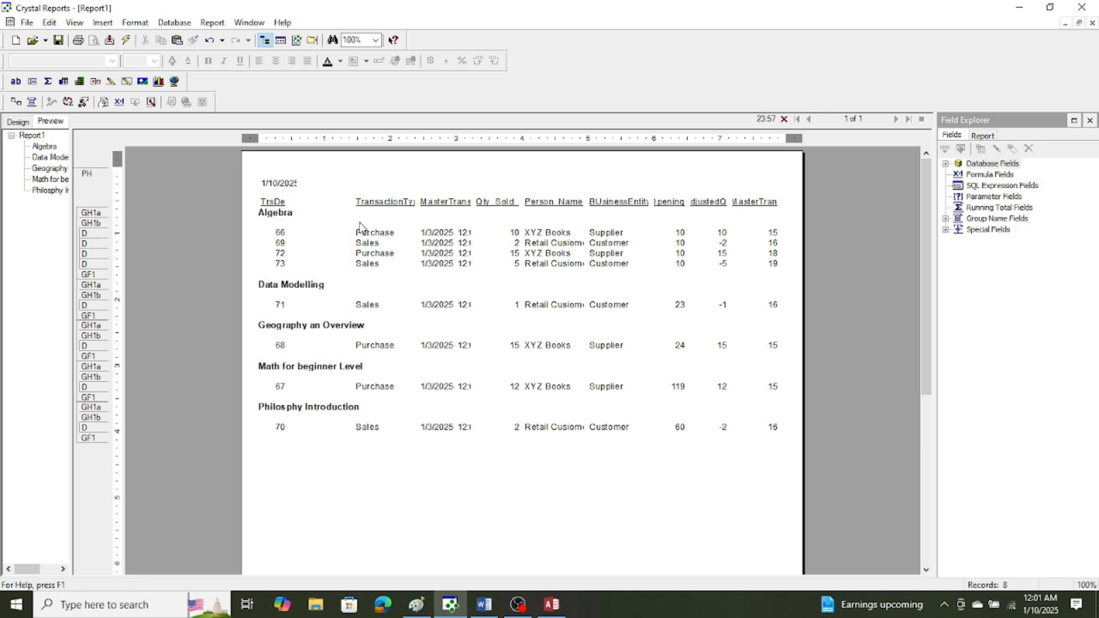
left_click(382, 205)
left_click_drag(382, 209, 282, 233)
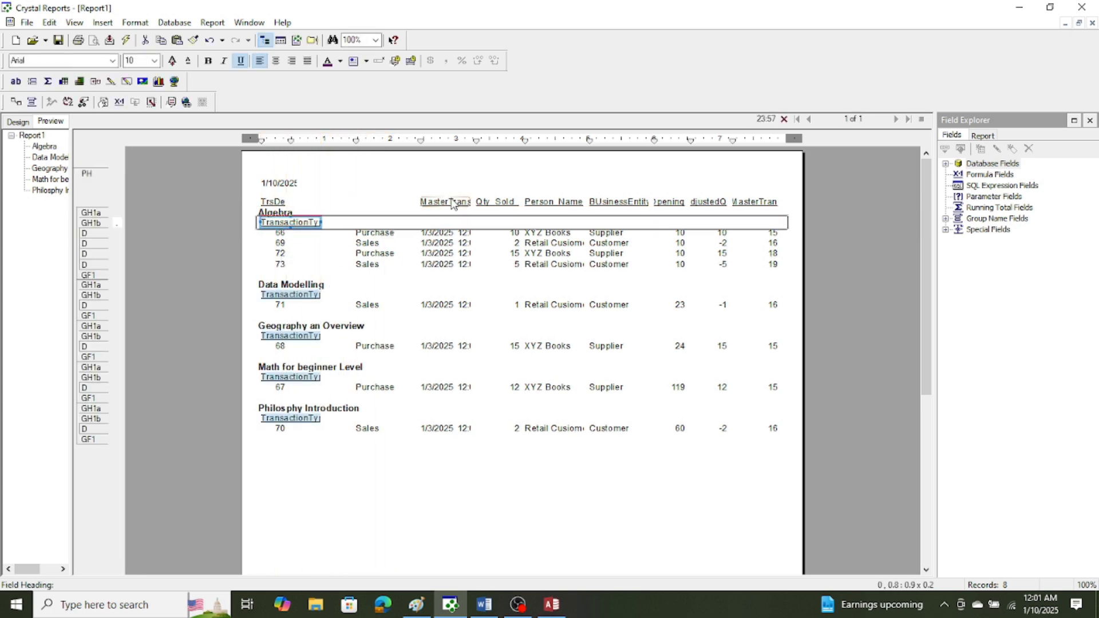
Try to move the MasterTransactionDate heading from the page header into the group header, and undo the move.
left_click_drag(449, 206, 354, 226)
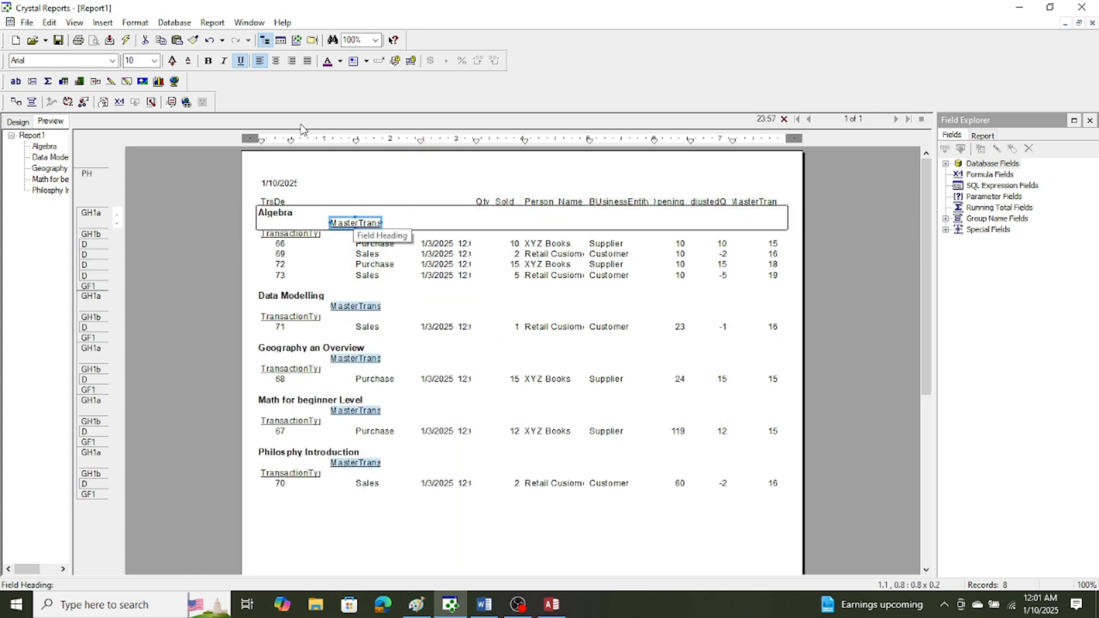
left_click(50, 23)
left_click(61, 37)
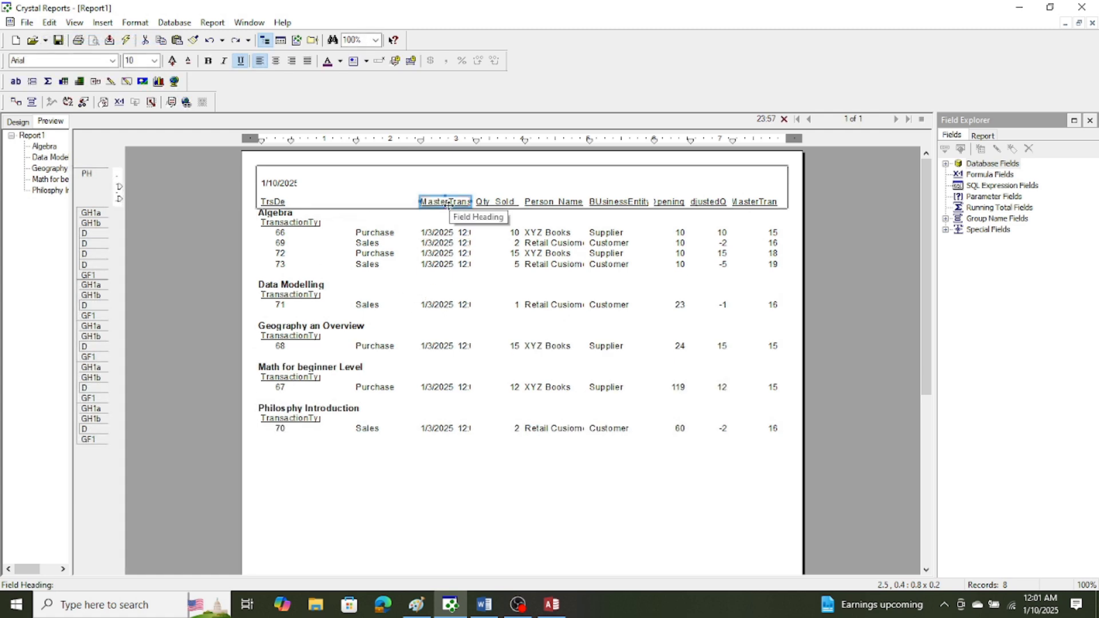
Move the MasterTransactionDate heading beside the TransactionType heading in group header section b and widen it to fit its full text.
left_click_drag(448, 204, 366, 234)
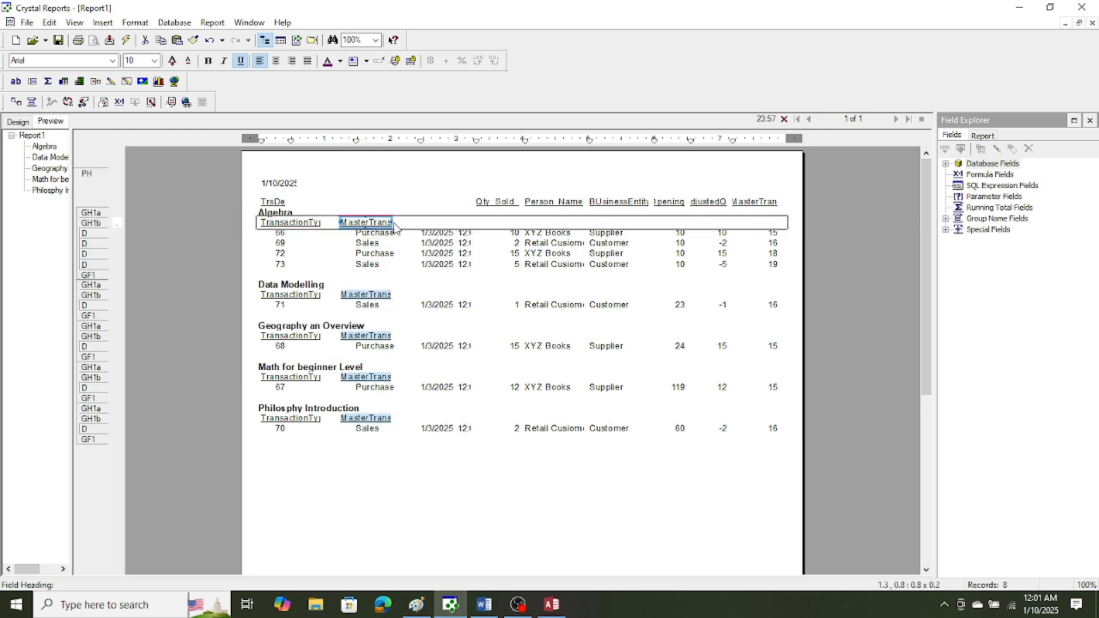
left_click_drag(395, 222, 435, 223)
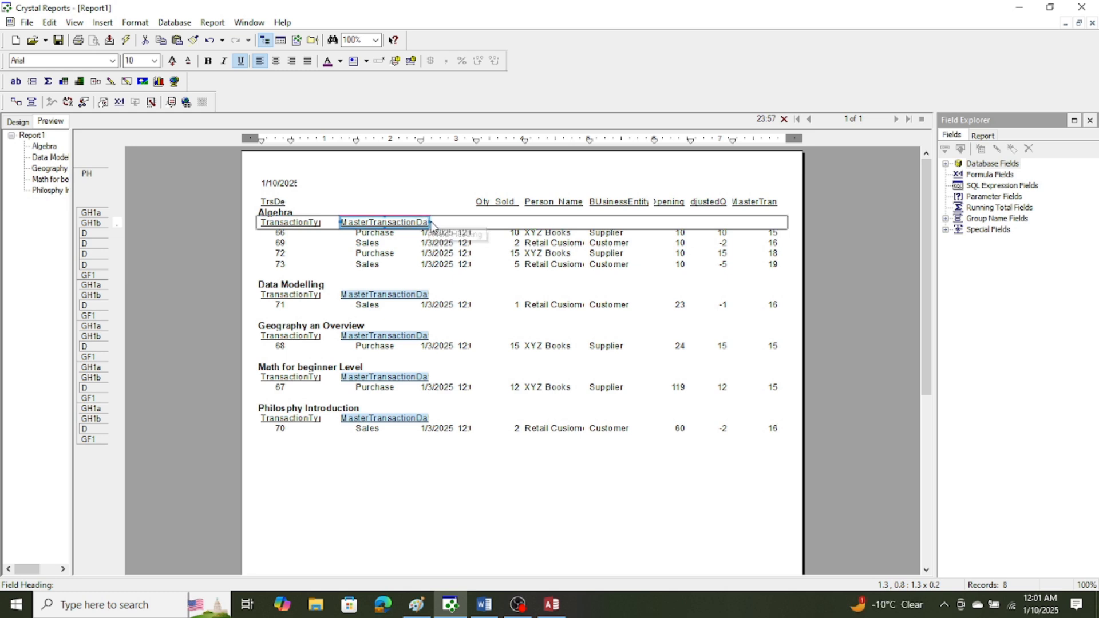
left_click_drag(433, 222, 447, 222)
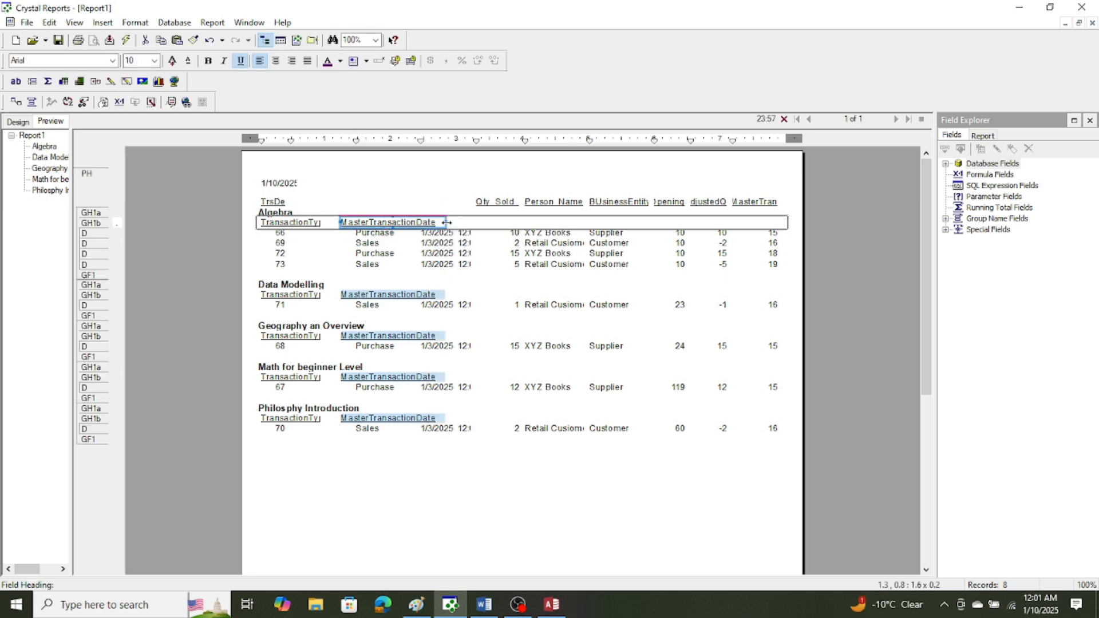
Widen the MasterTransactionDate field in the Details section to about 1.1 in so more of the date and time fits.
left_click(458, 240)
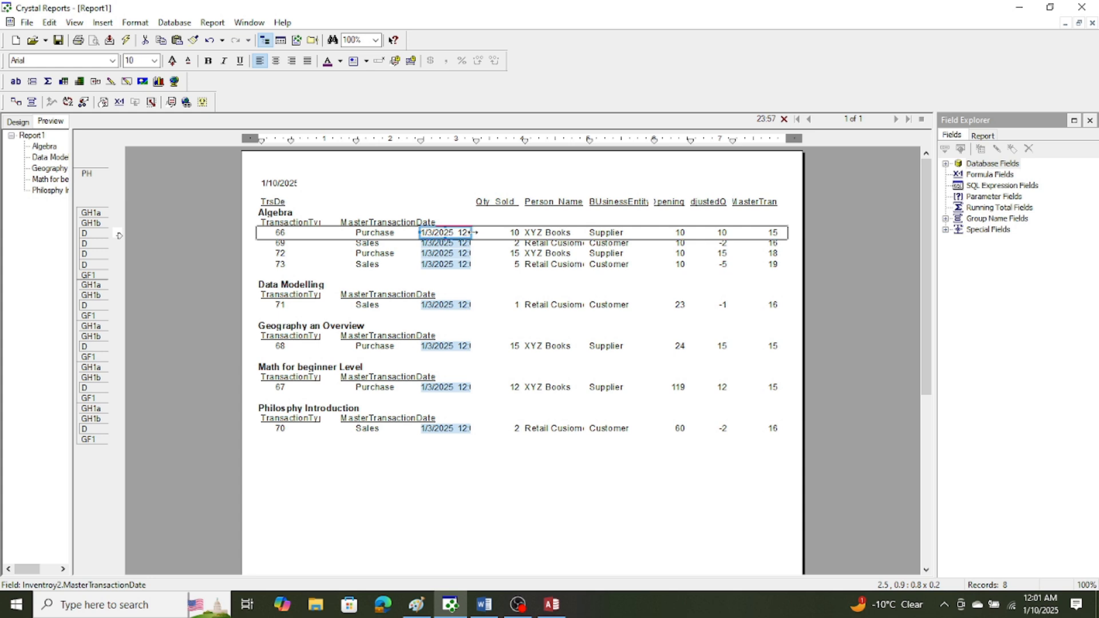
left_click(474, 233)
left_click(465, 233)
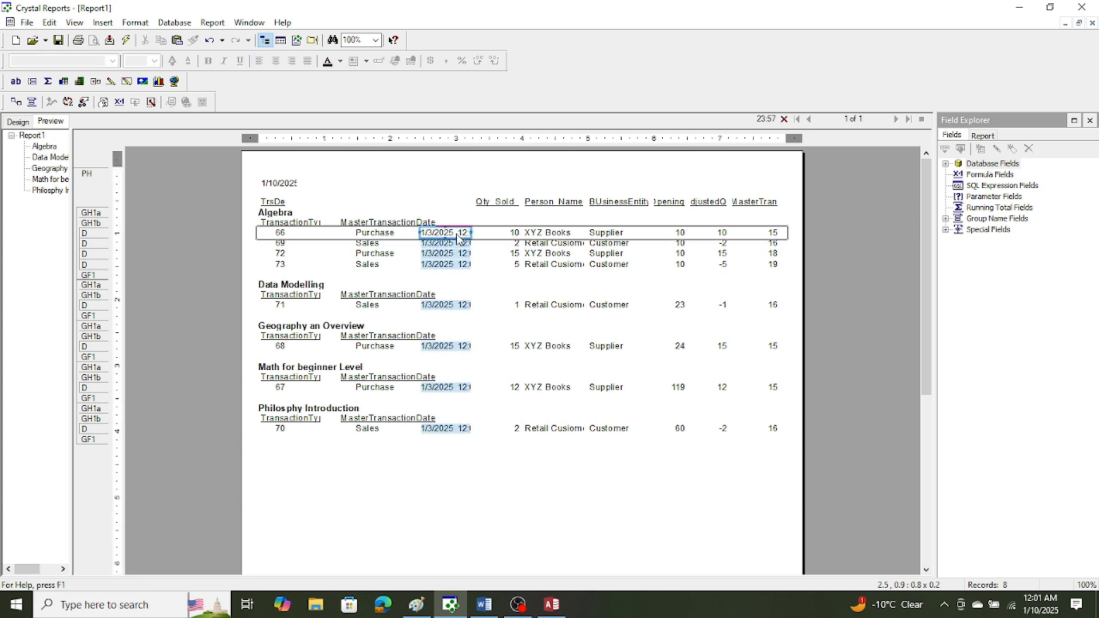
left_click_drag(473, 232, 496, 233)
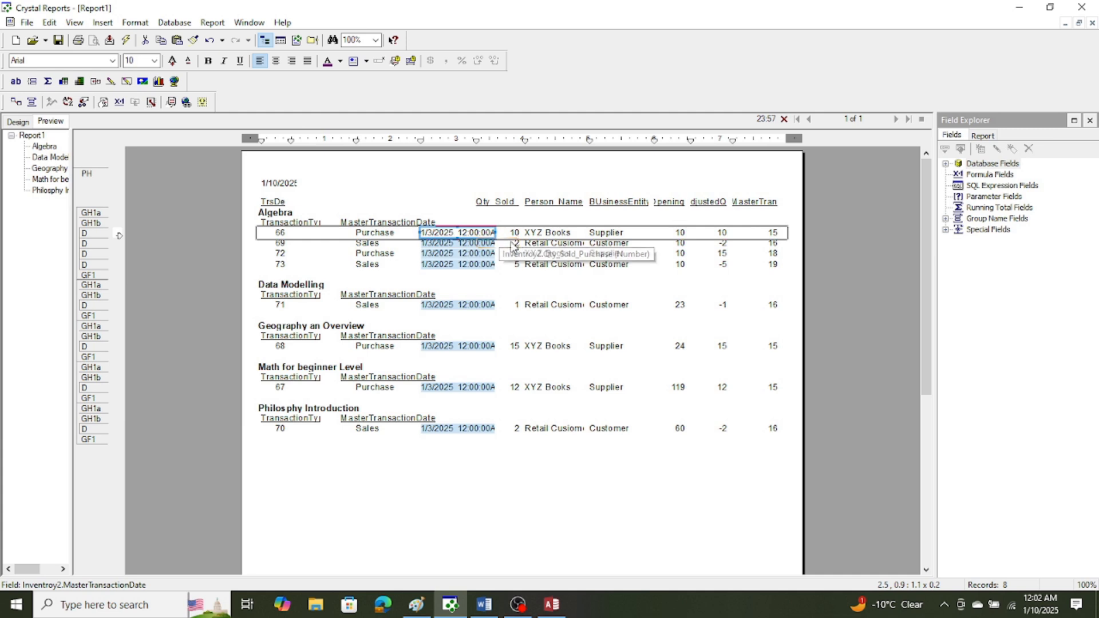
left_click(515, 233)
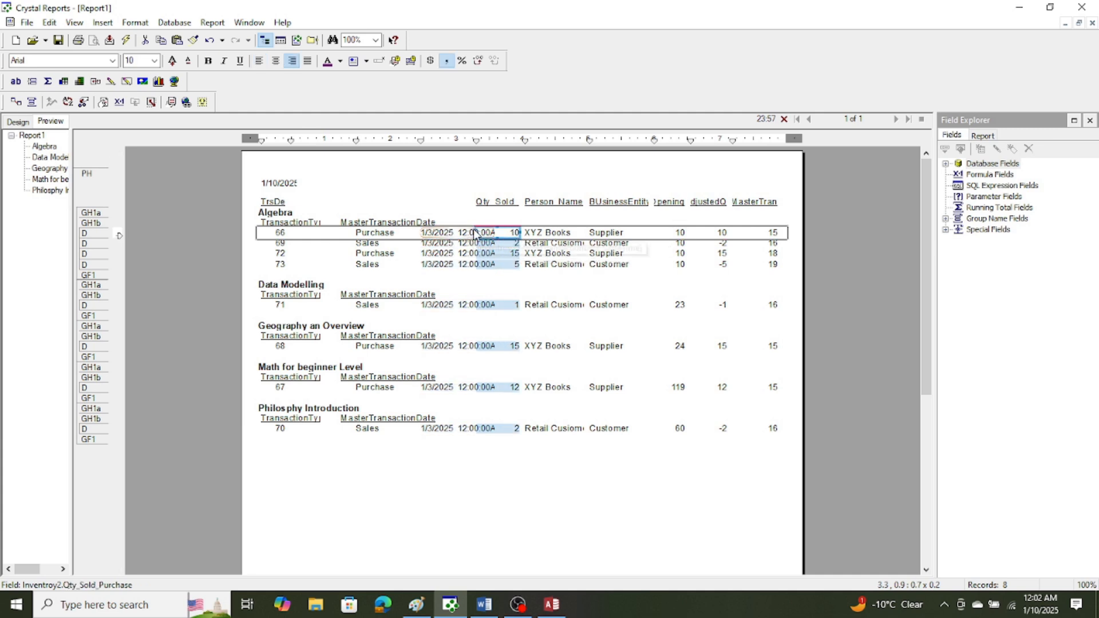
Format the MasterTransactionDate detail field with the 1-Mar-99 date style and narrow it to about 0.6 in.
left_click(446, 236)
right_click(447, 236)
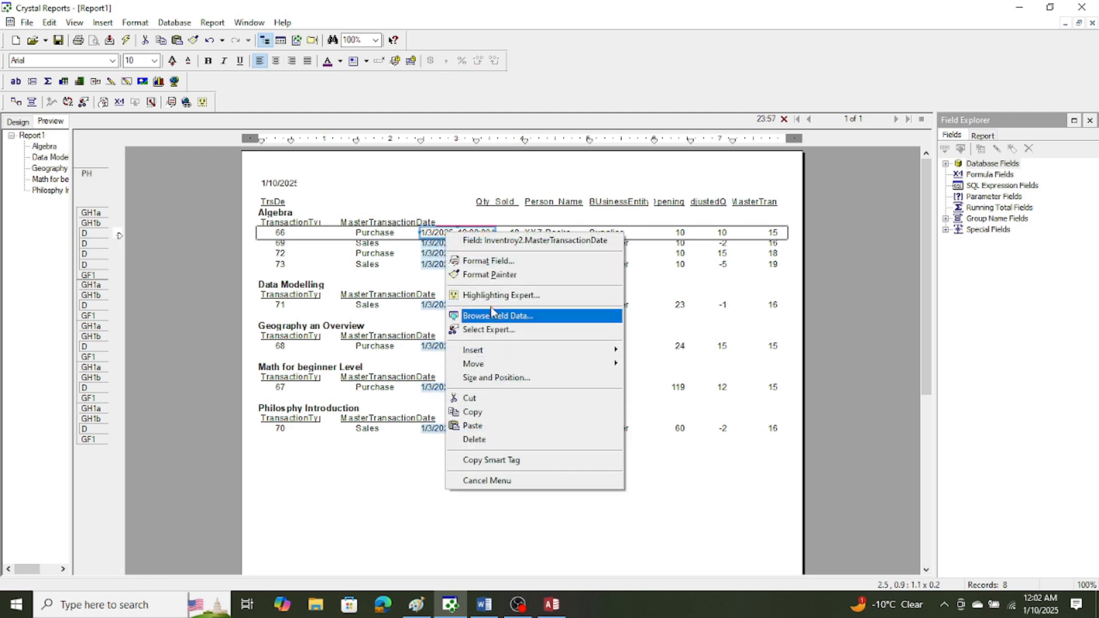
left_click(489, 263)
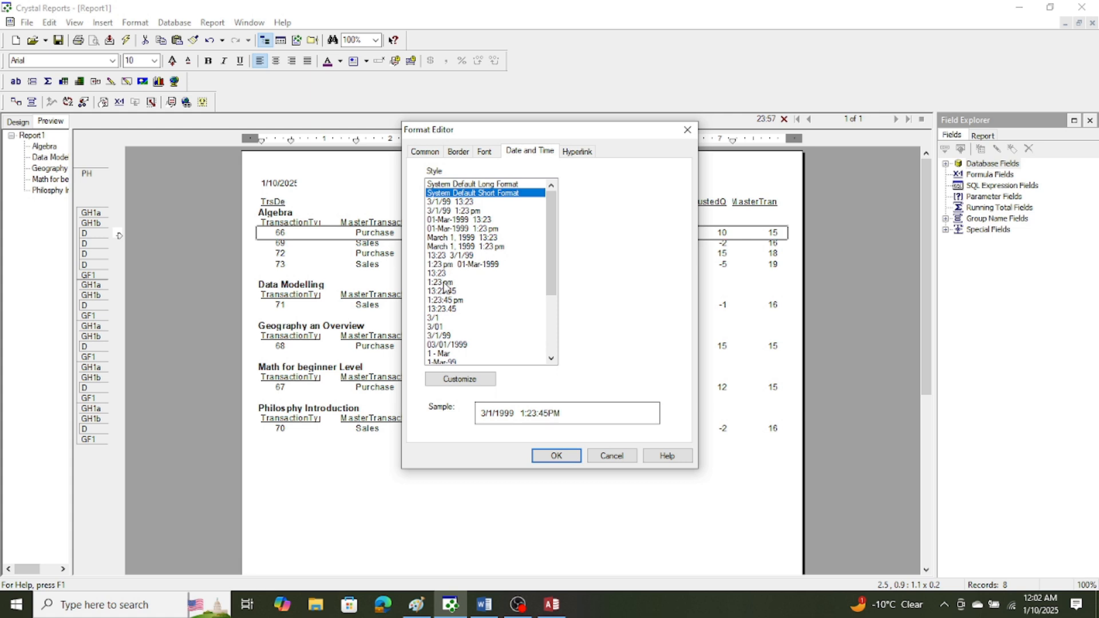
scroll(521, 336, "down", 4)
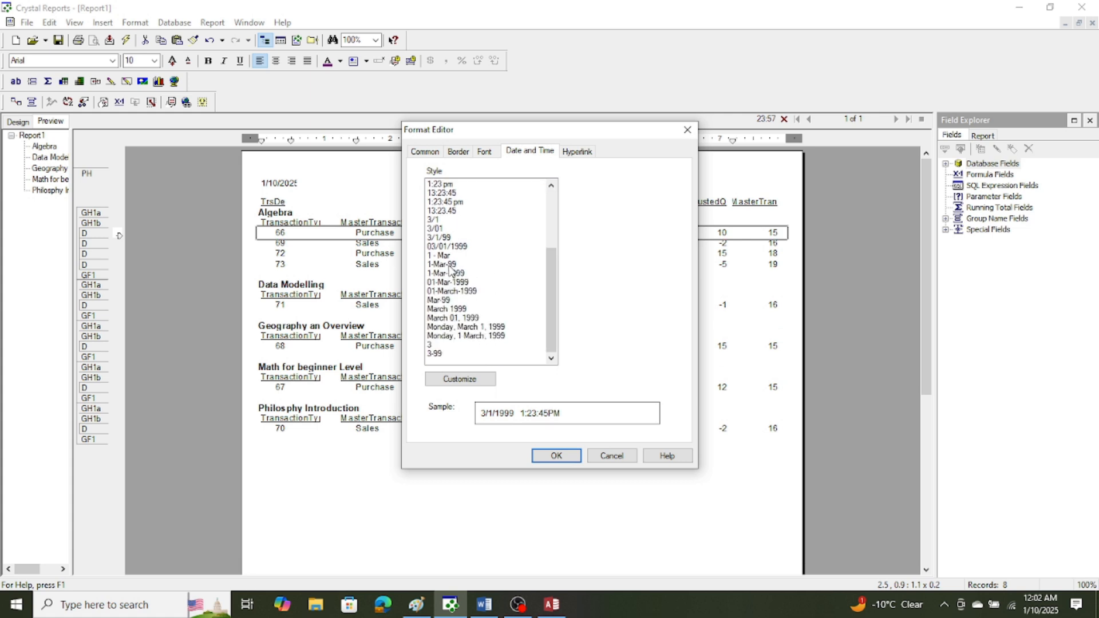
left_click(449, 265)
left_click(555, 456)
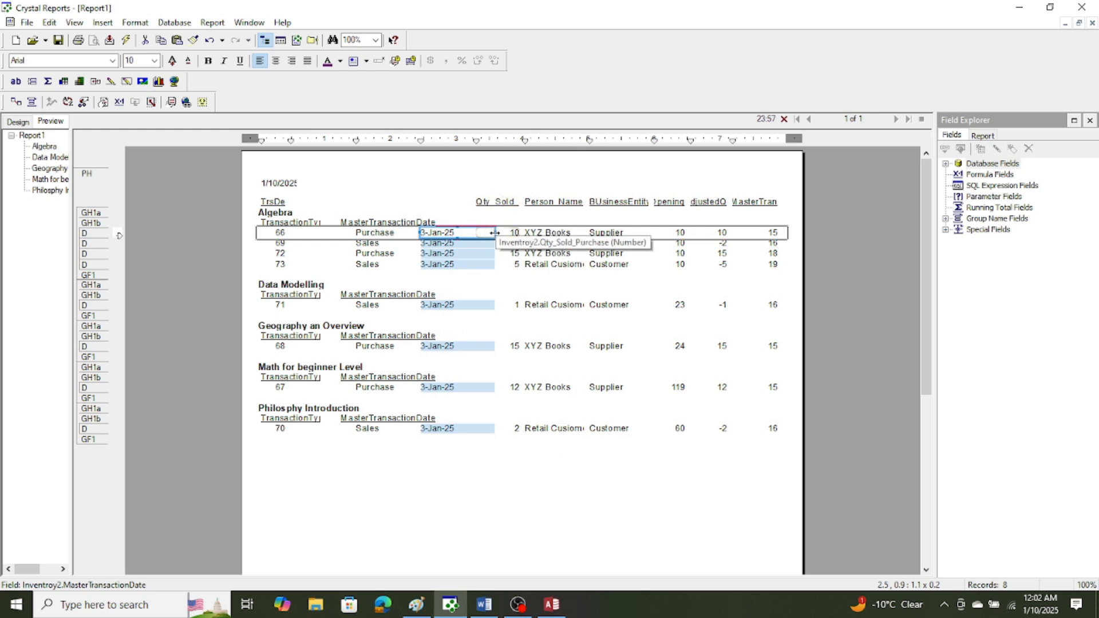
left_click_drag(495, 233, 462, 233)
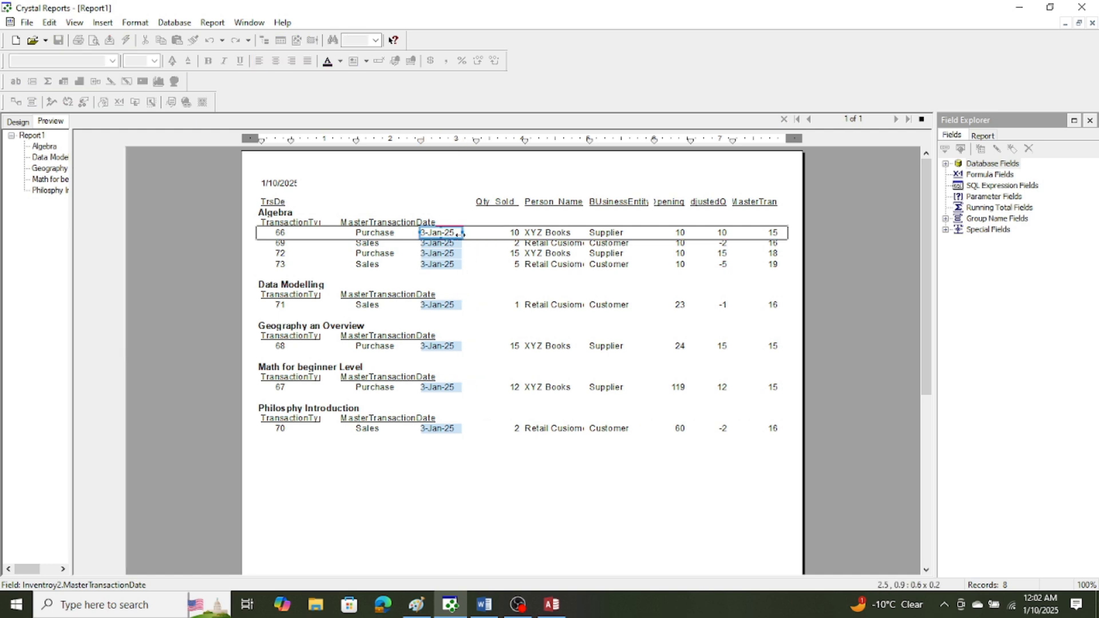
Try to move the MasterTransactionDate heading over the date column, and undo the move.
left_click(383, 222)
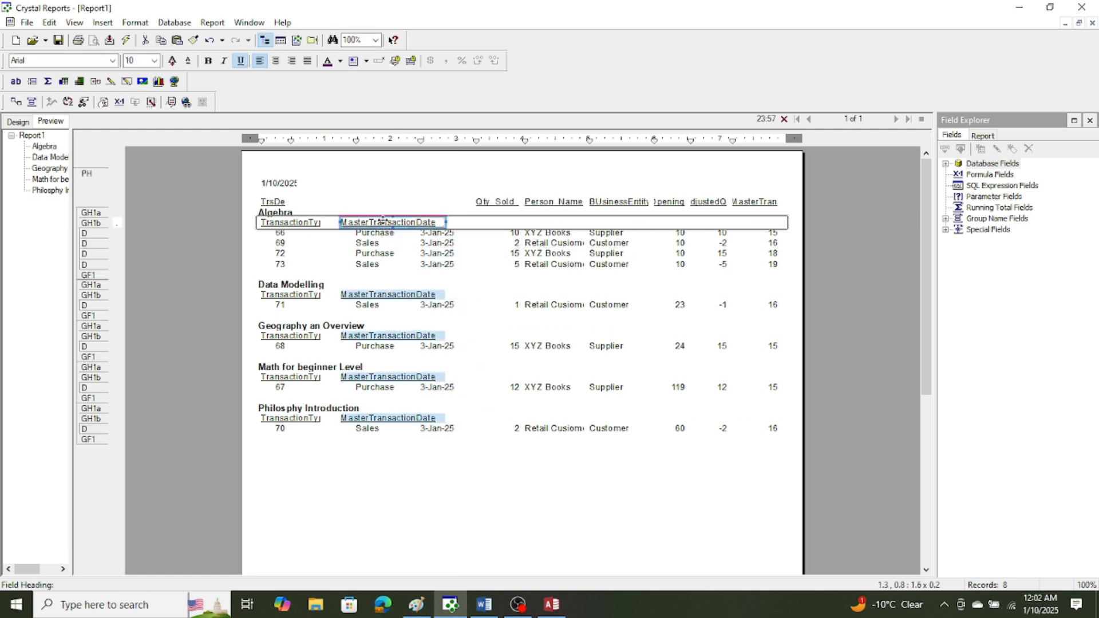
left_click_drag(382, 222, 442, 224)
left_click(50, 23)
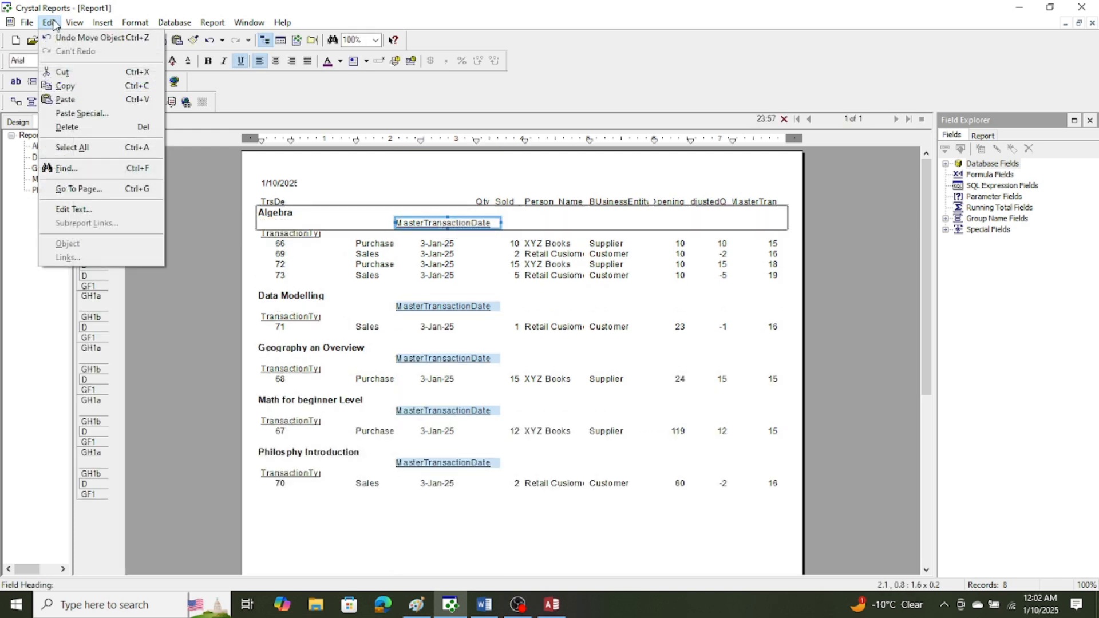
left_click(68, 38)
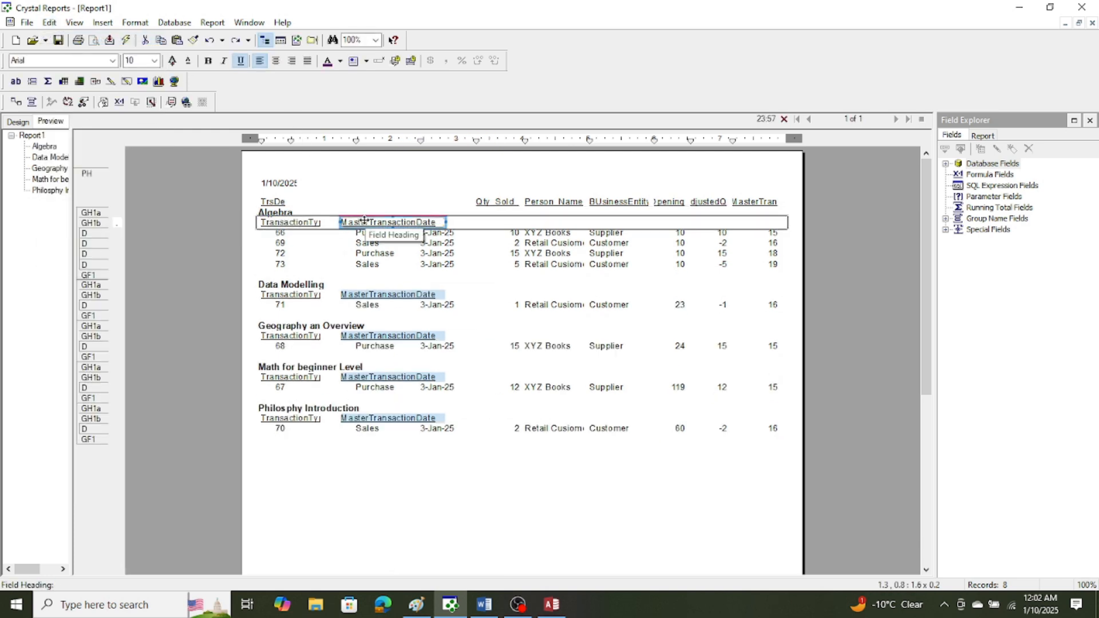
Move the MasterTransactionDate heading over the date column in group header section b and change its text to Transaction Date.
left_click_drag(363, 222, 435, 227)
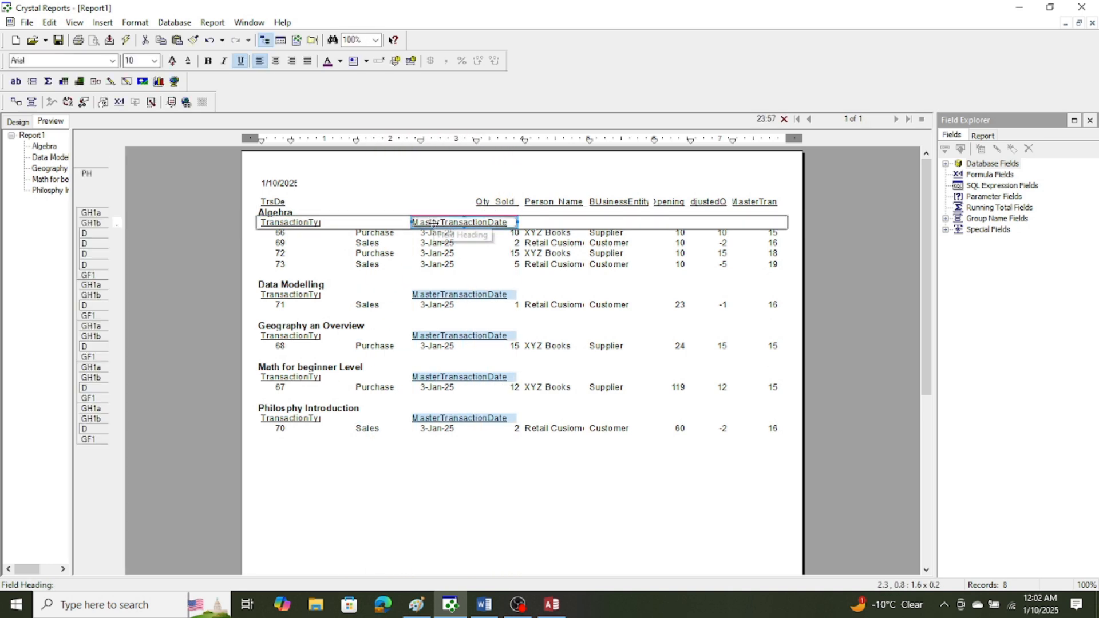
double_click(440, 222)
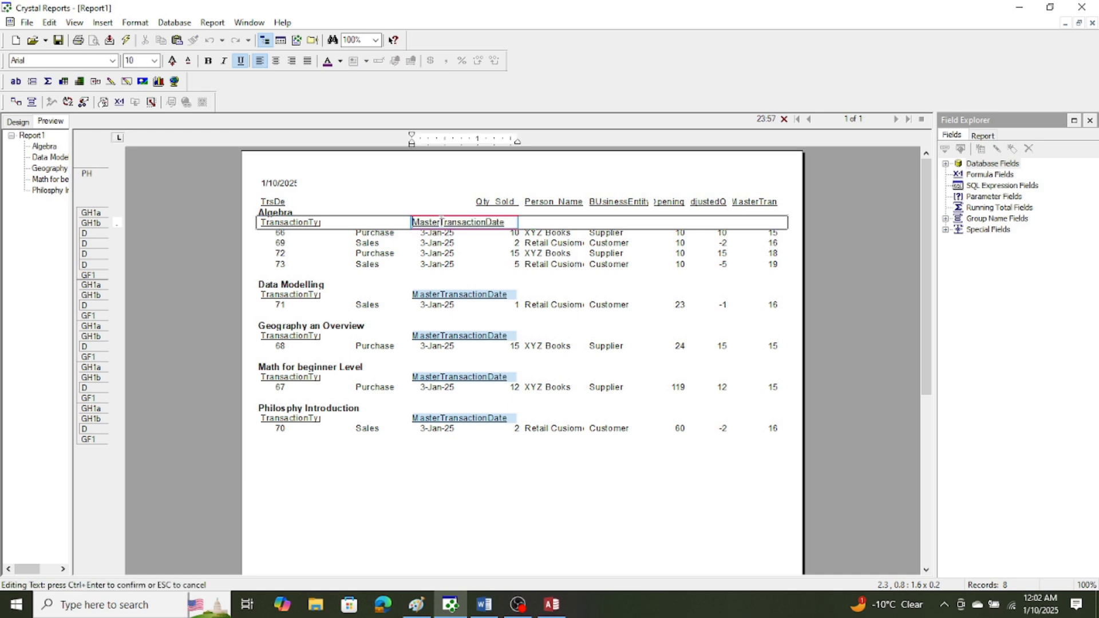
left_click_drag(440, 222, 382, 225)
key("Delete")
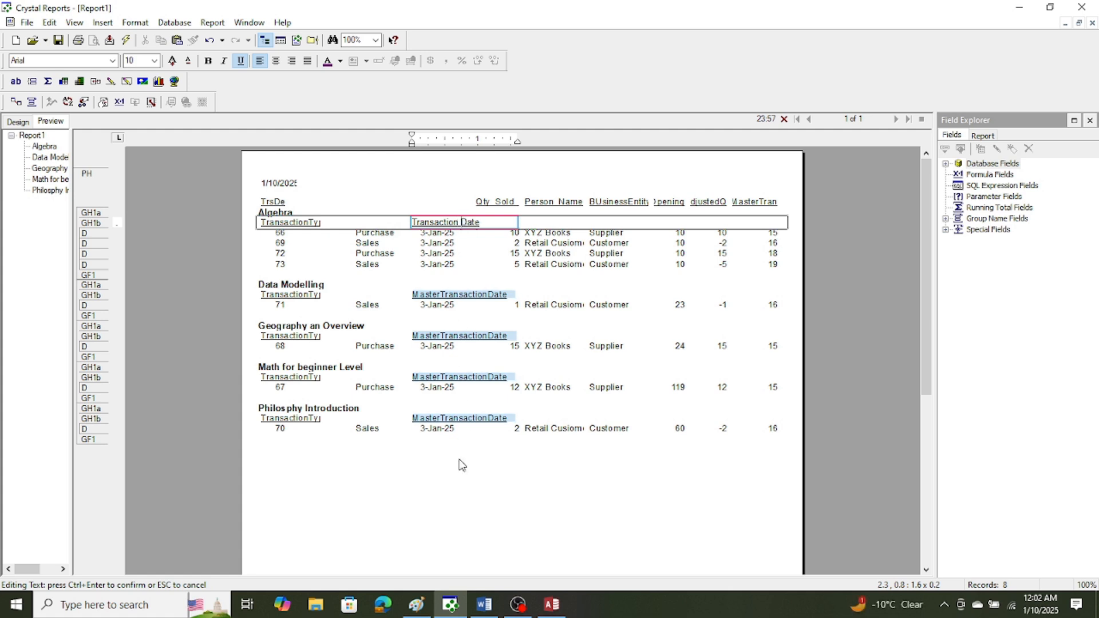
left_click(483, 466)
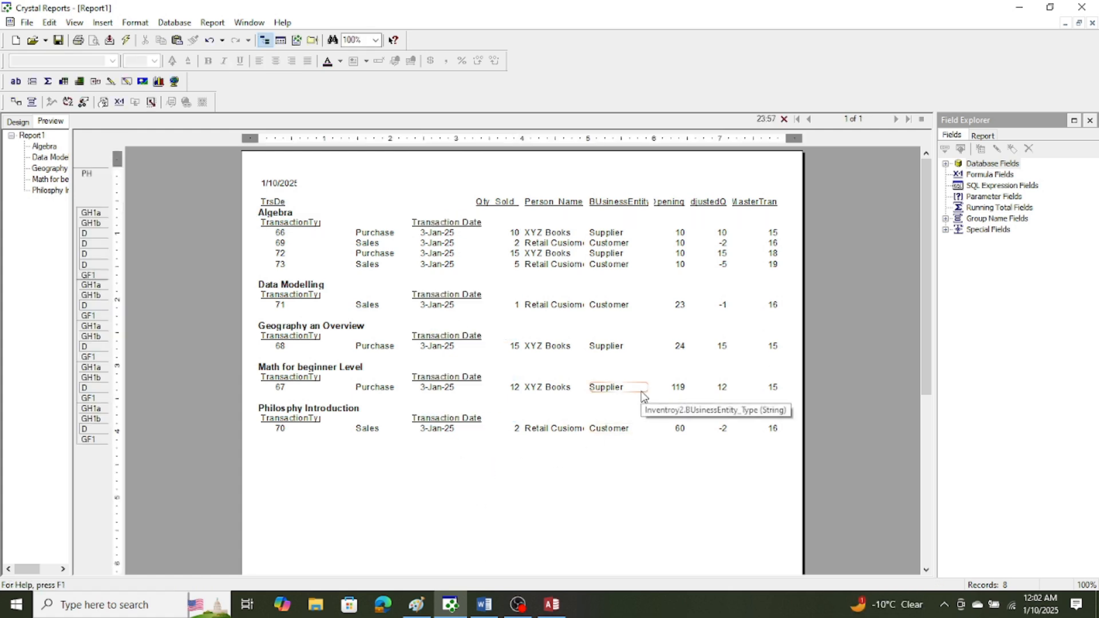
Try to replace the TransactionType heading text in group header section b with TR ID.
left_click(319, 222)
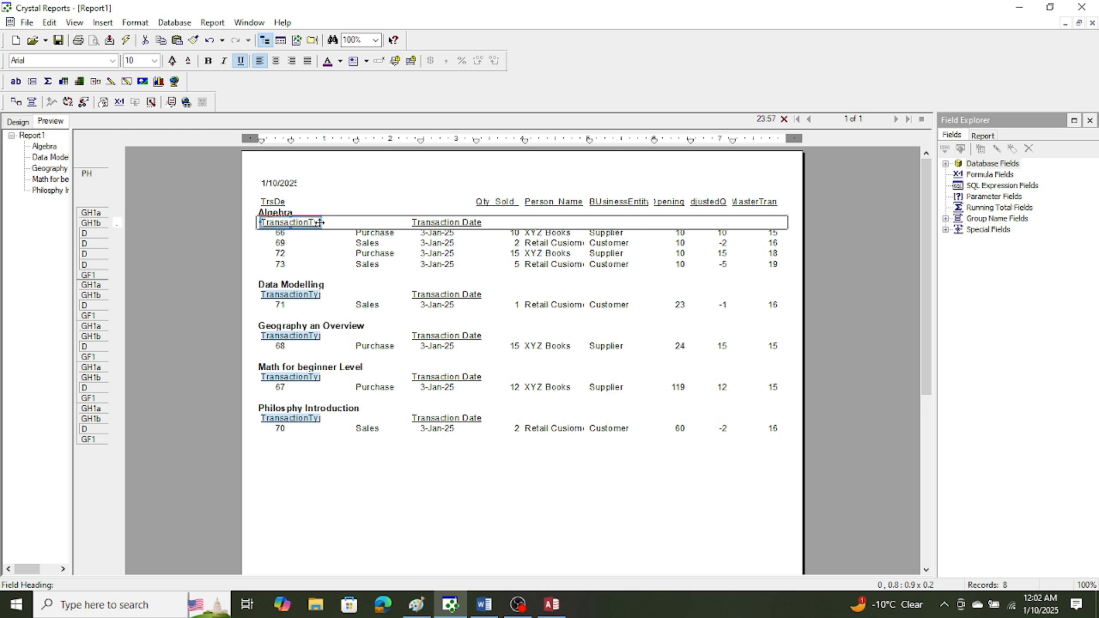
double_click(308, 222)
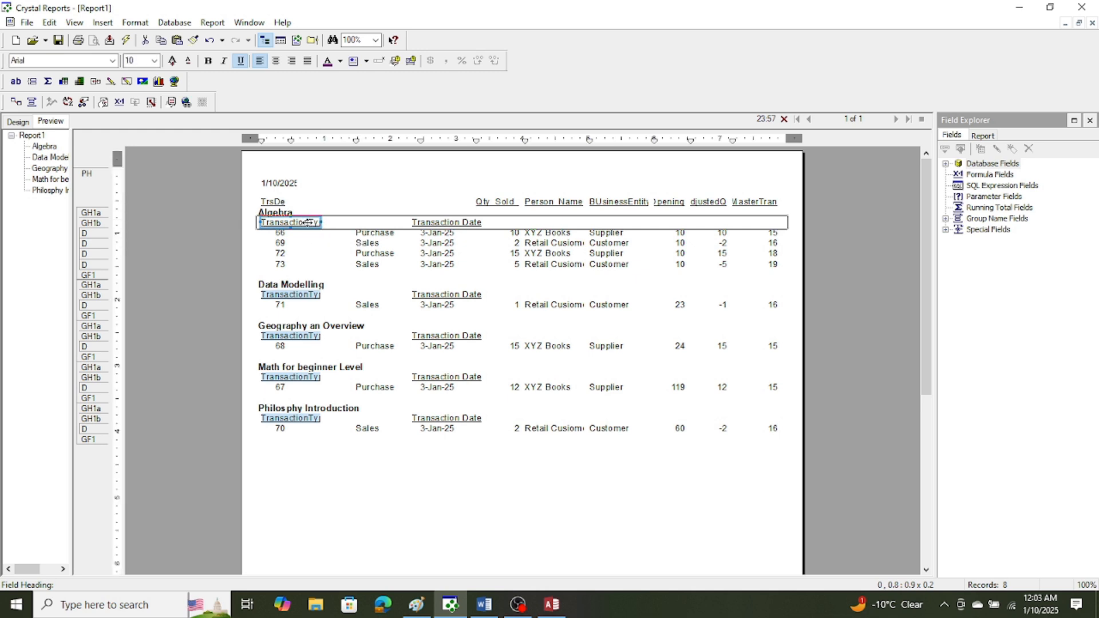
left_click_drag(319, 222, 232, 217)
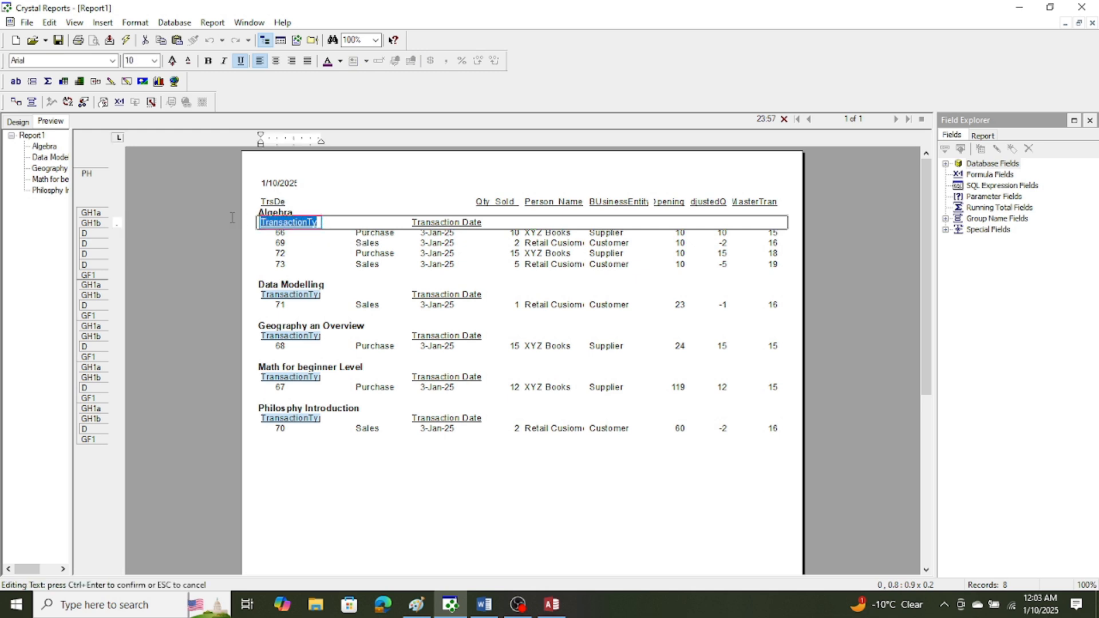
type("TR")
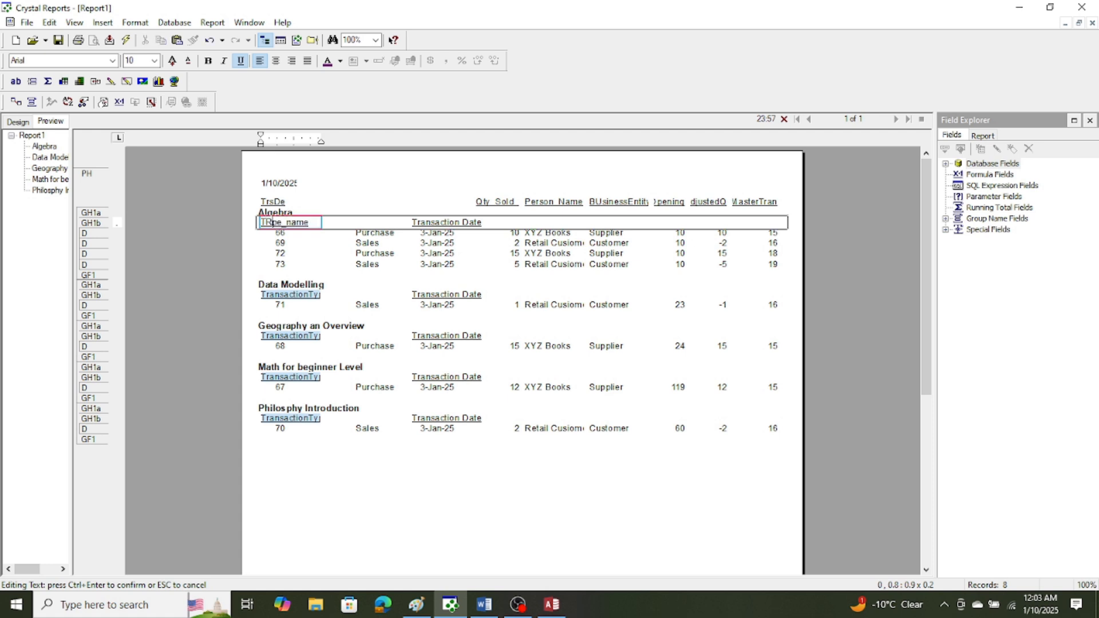
type(" ID")
left_click(368, 188)
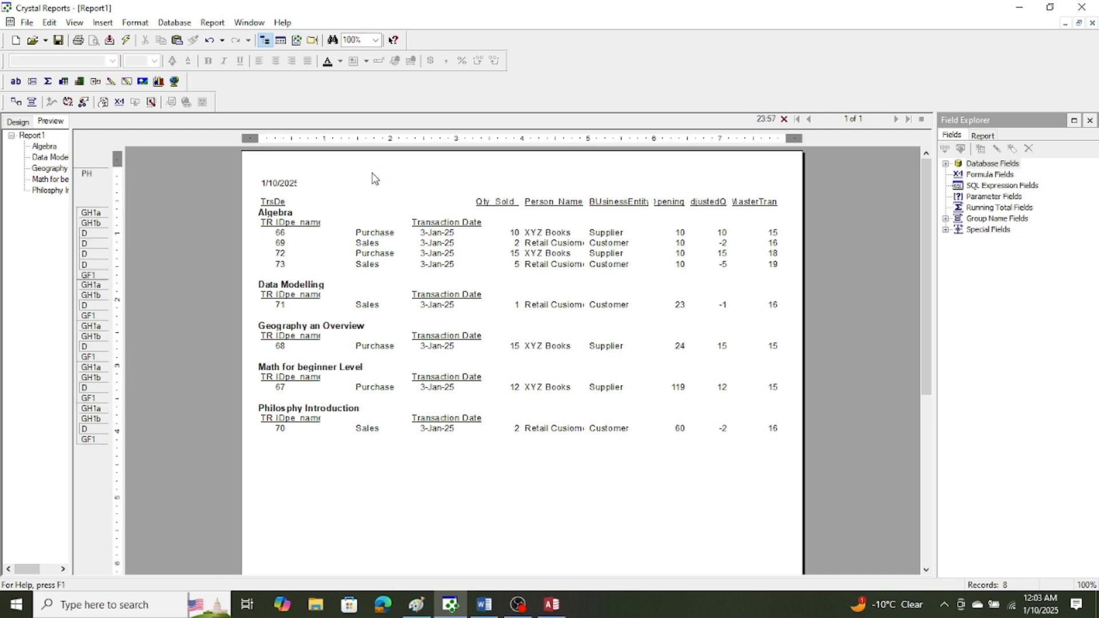
Try to clean up the edited first-column heading by removing the letters TR from its text.
left_click(275, 221)
left_click(276, 221)
left_click_drag(275, 221, 206, 220)
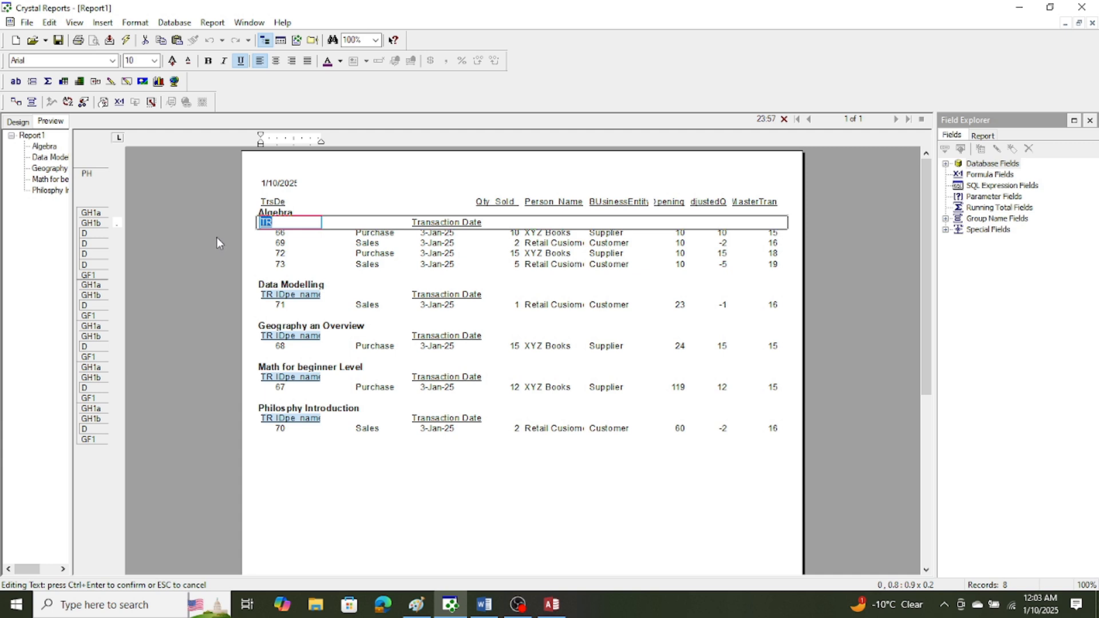
key("Delete")
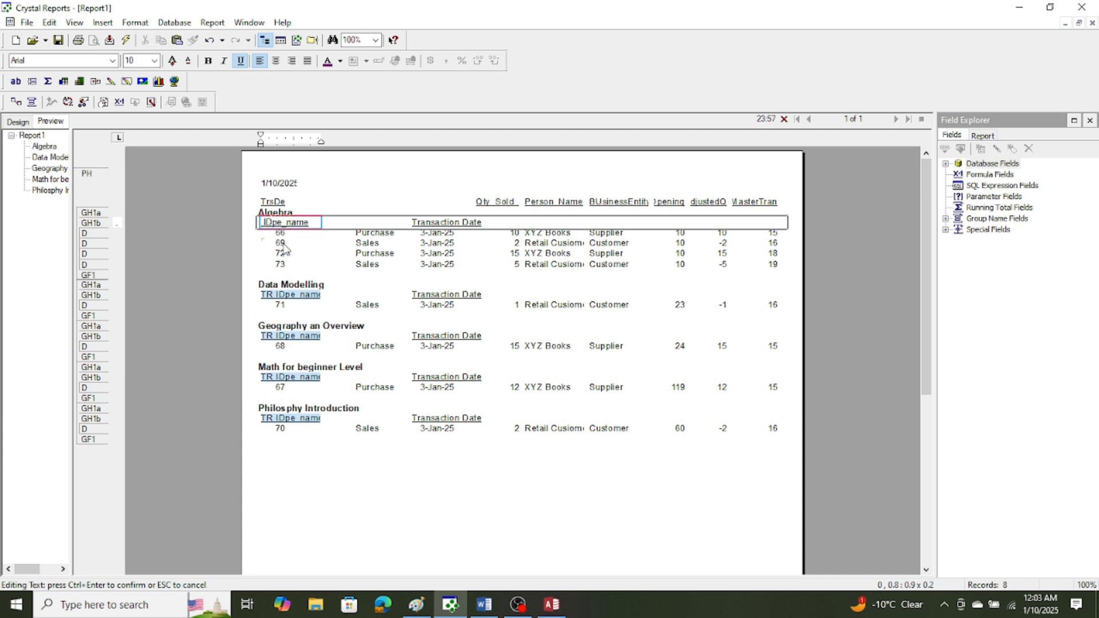
left_click(393, 176)
Delete the first-column field heading in group header section b and insert a text object reading TR ID in its place.
left_click(303, 223)
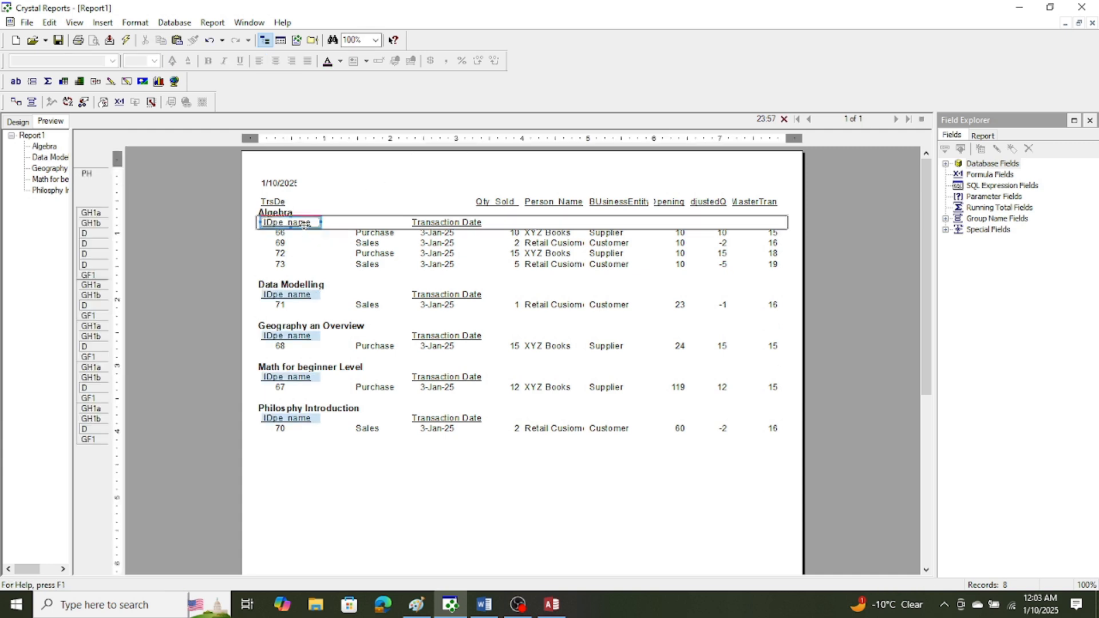
key("Delete")
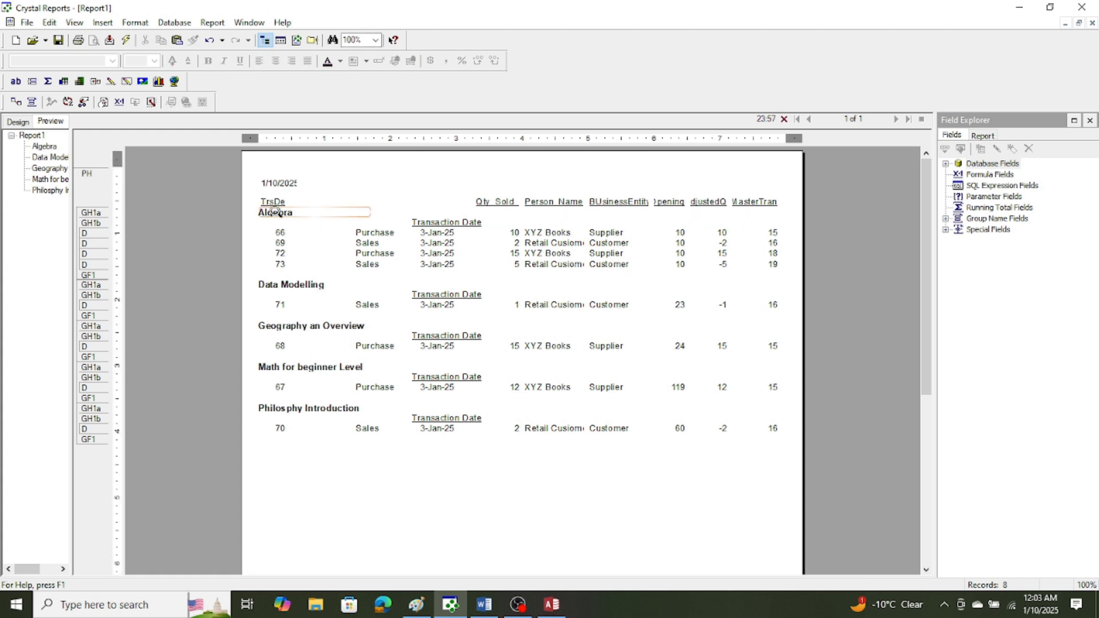
left_click(100, 23)
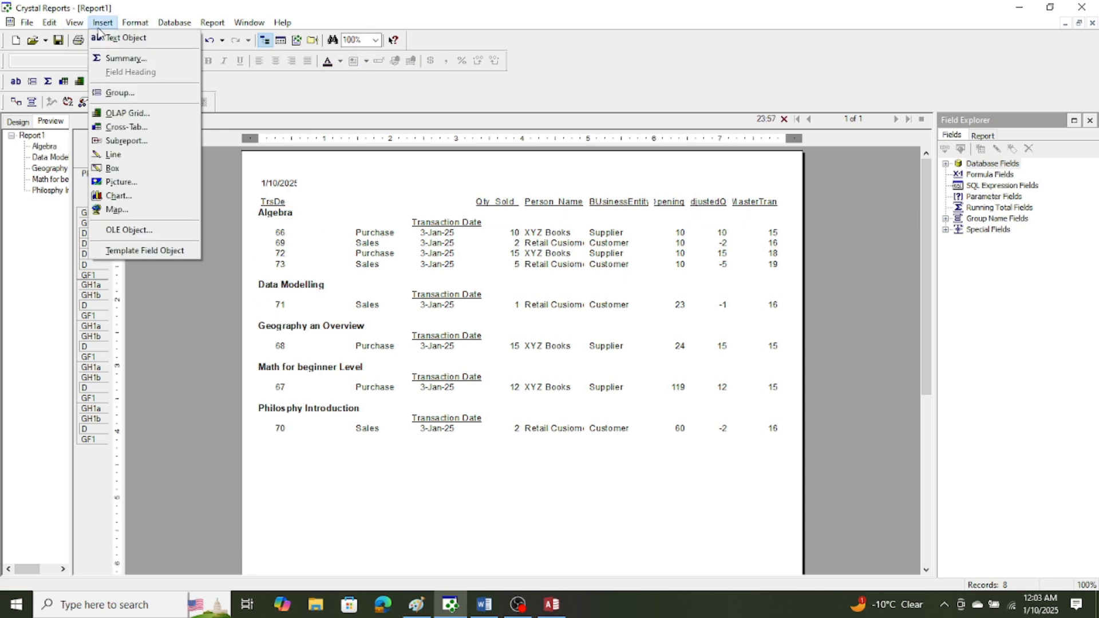
left_click(117, 34)
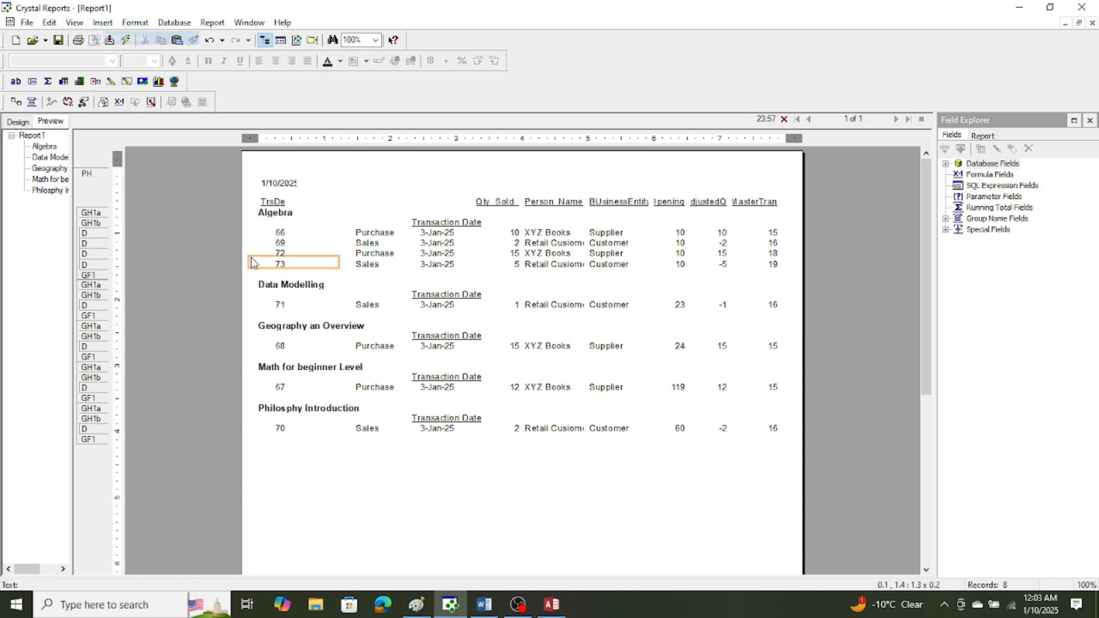
left_click(262, 225)
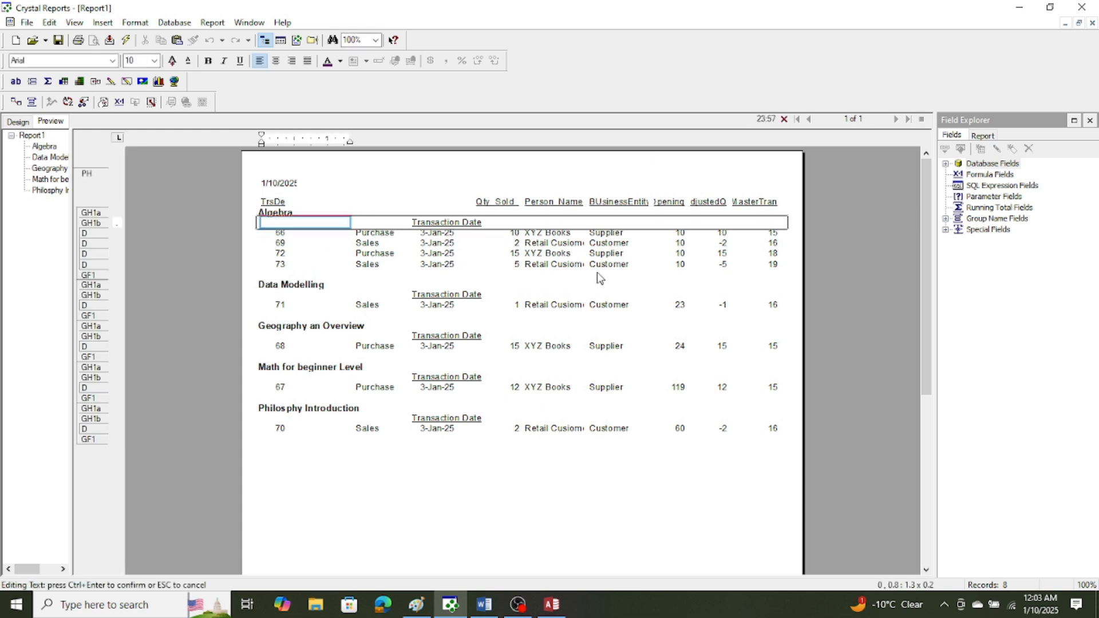
type("TR ID")
left_click(367, 193)
Try the Arial Black font on the TR ID text object, and set it to Bahnschrift.
left_click(281, 223)
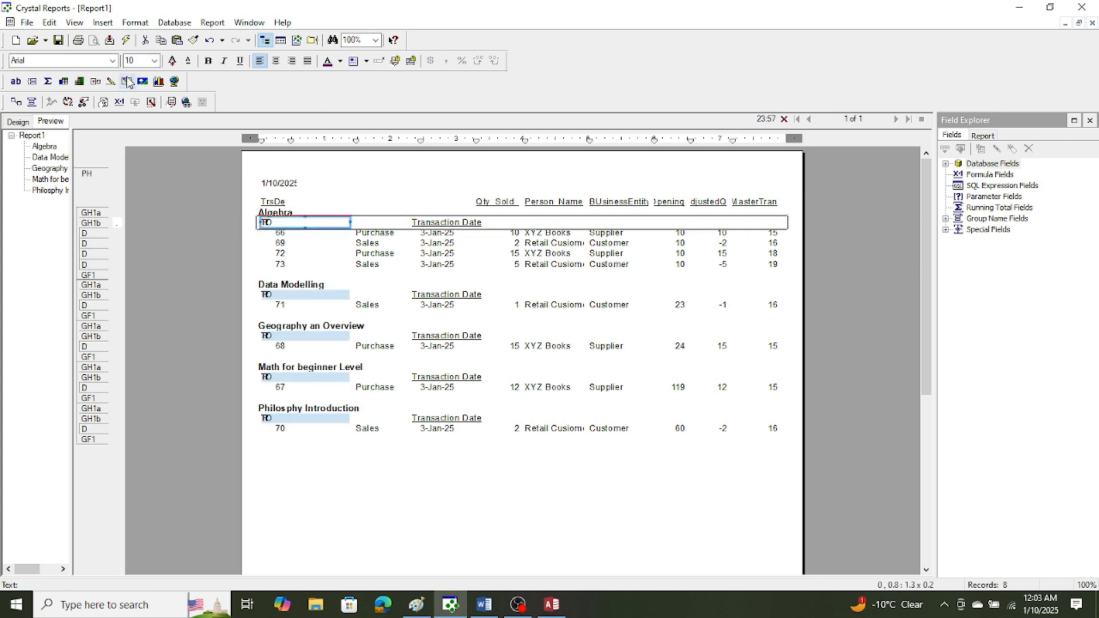
left_click(114, 61)
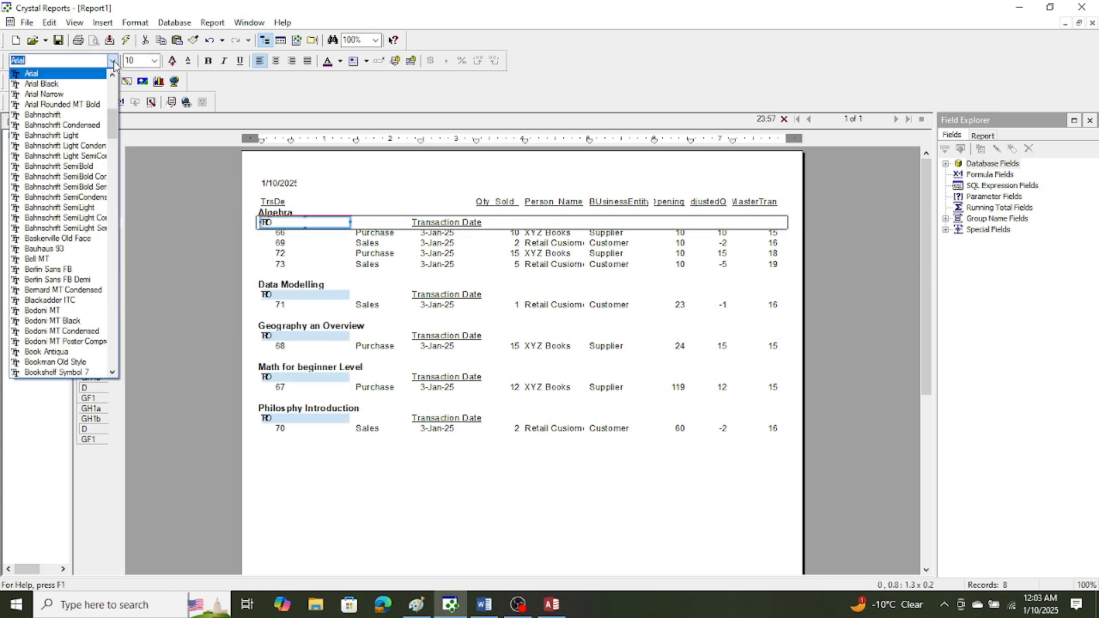
left_click(55, 86)
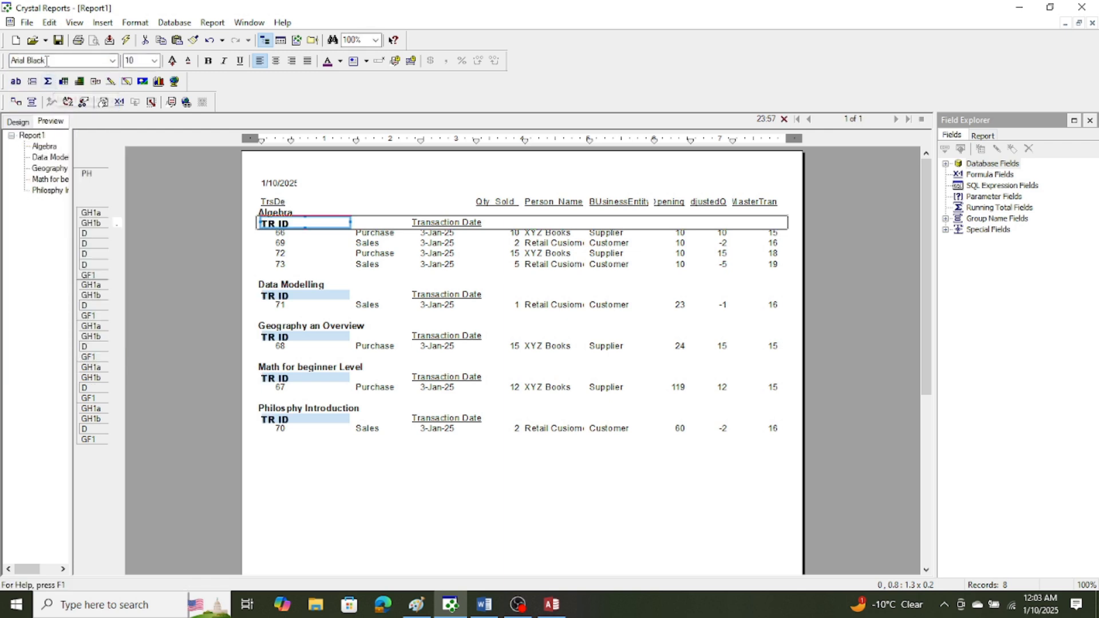
left_click(114, 61)
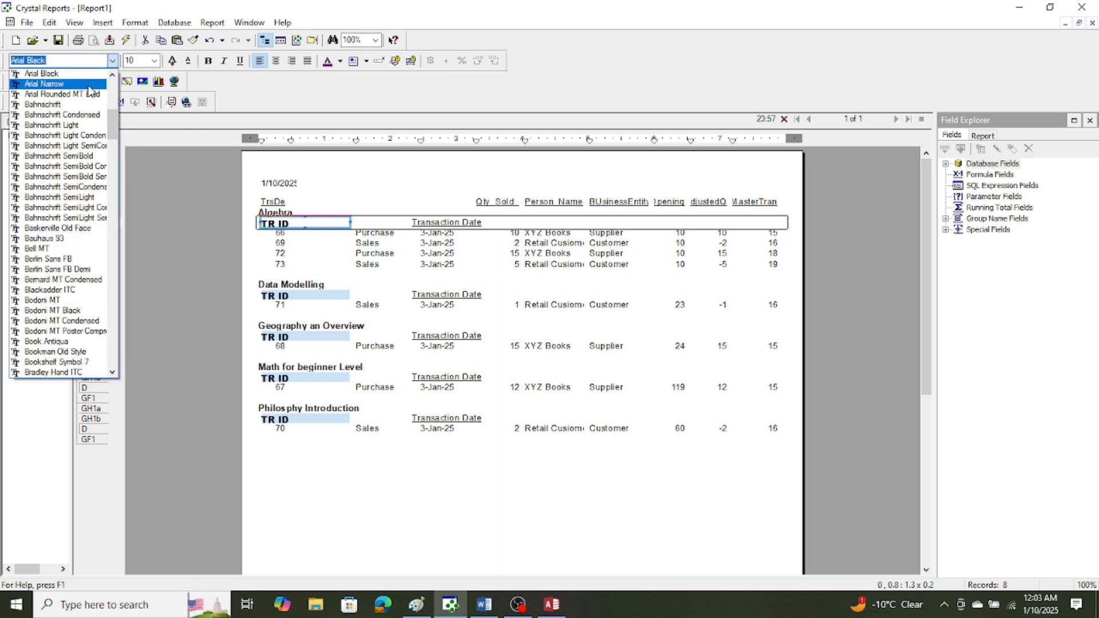
left_click(78, 106)
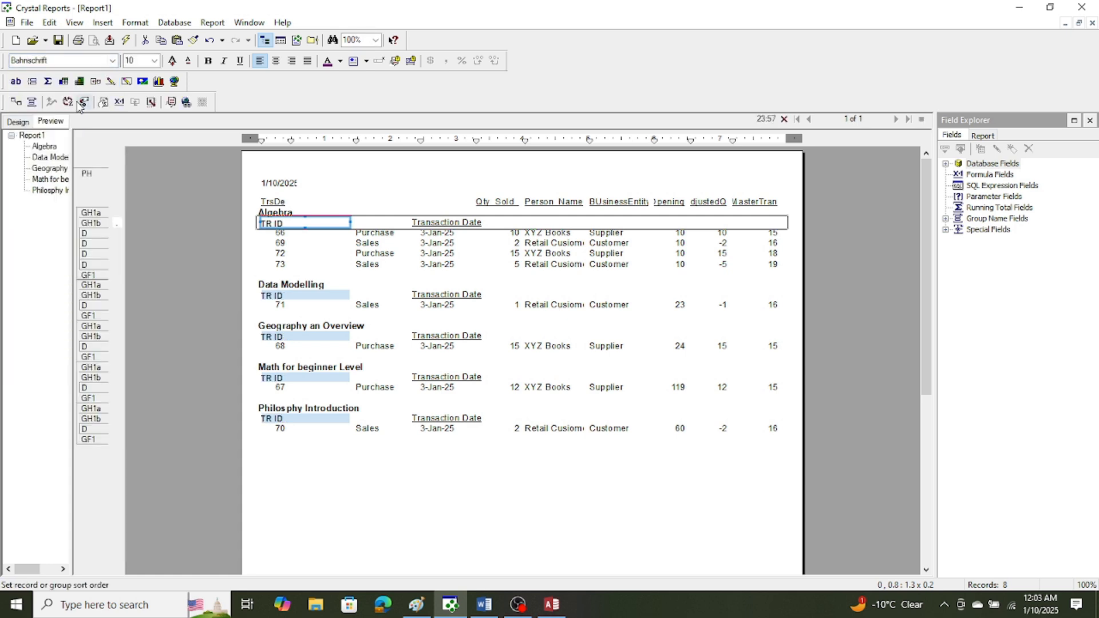
left_click(382, 544)
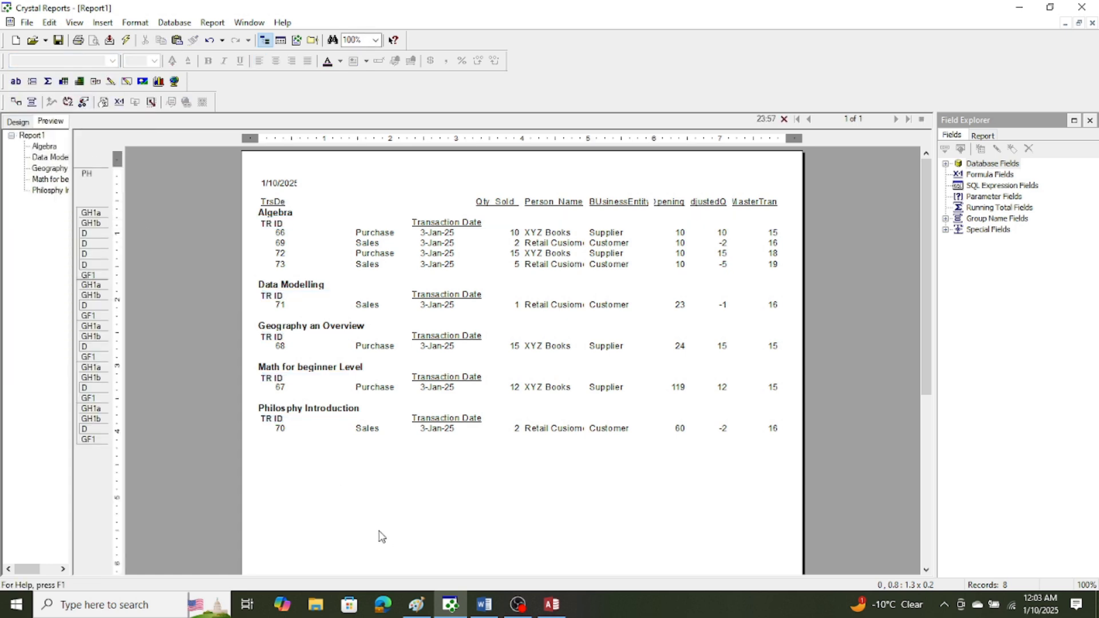
left_click(274, 222)
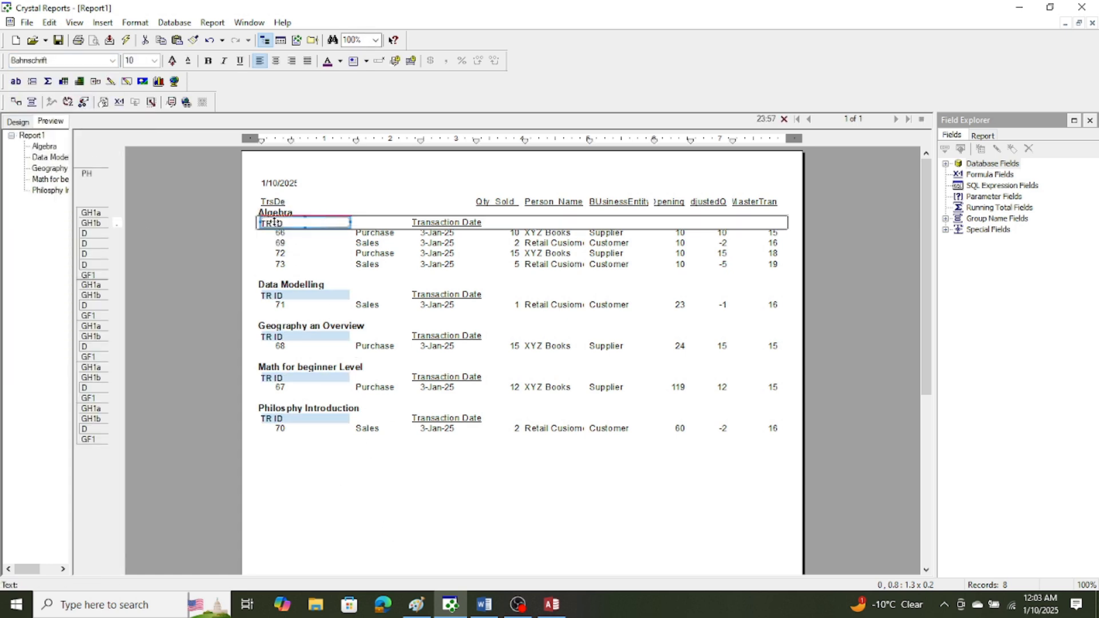
left_click(384, 233)
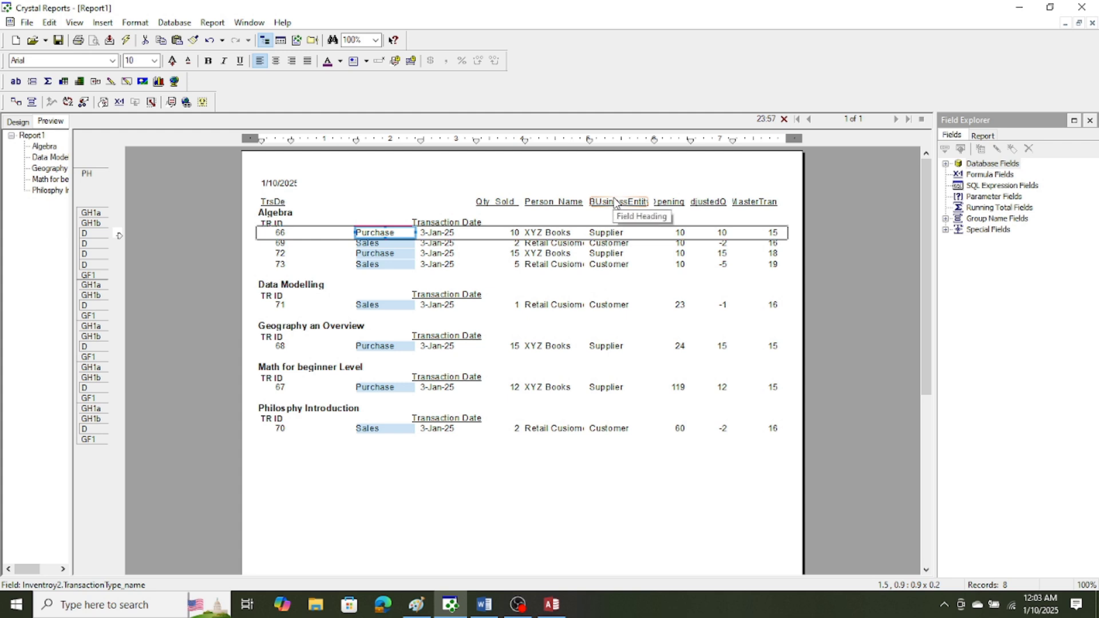
Delete the field headings from Qty_Sold through the last MasterTran column from the page header, keeping the TrsDe heading.
left_click(456, 193)
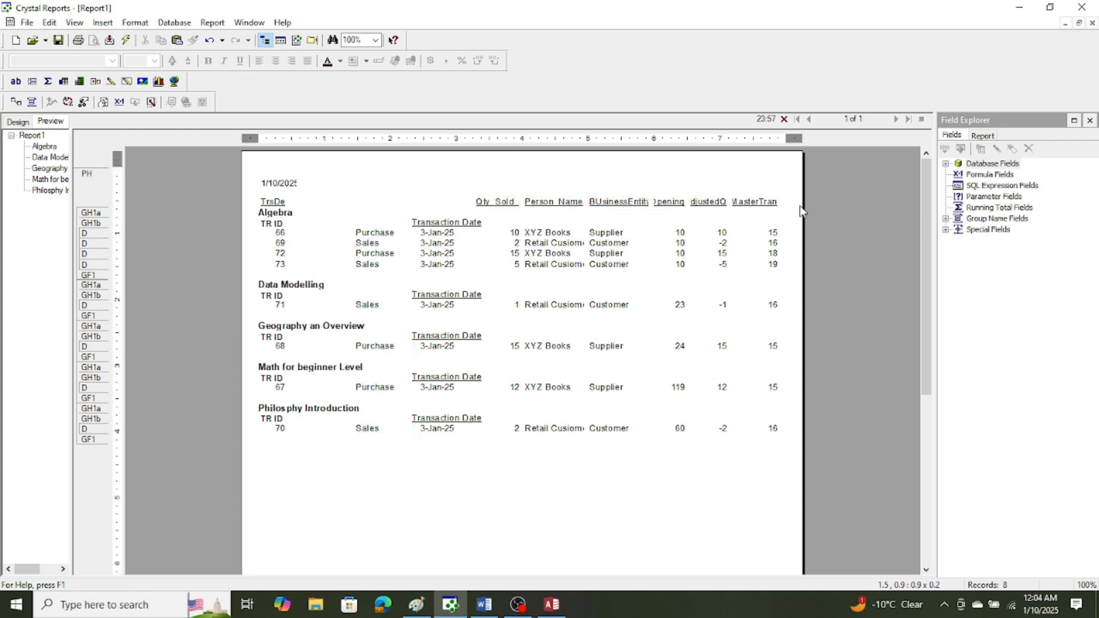
left_click_drag(796, 217, 469, 191)
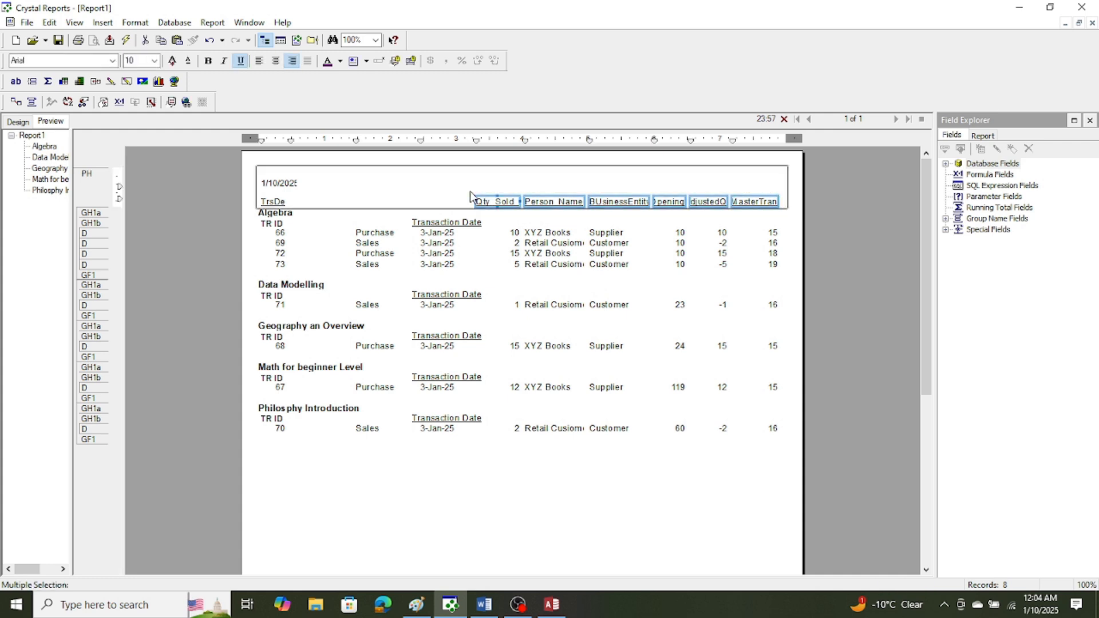
key("Delete")
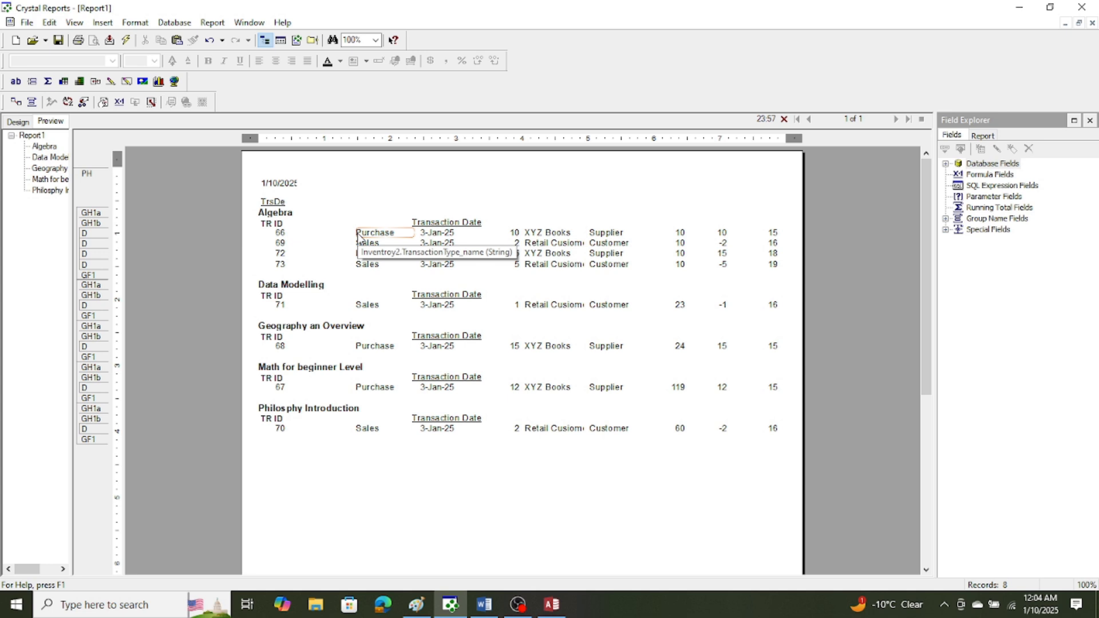
Insert a text object beginning with TR as the transaction type heading, between TR ID and Transaction Date in group header section b.
left_click(103, 23)
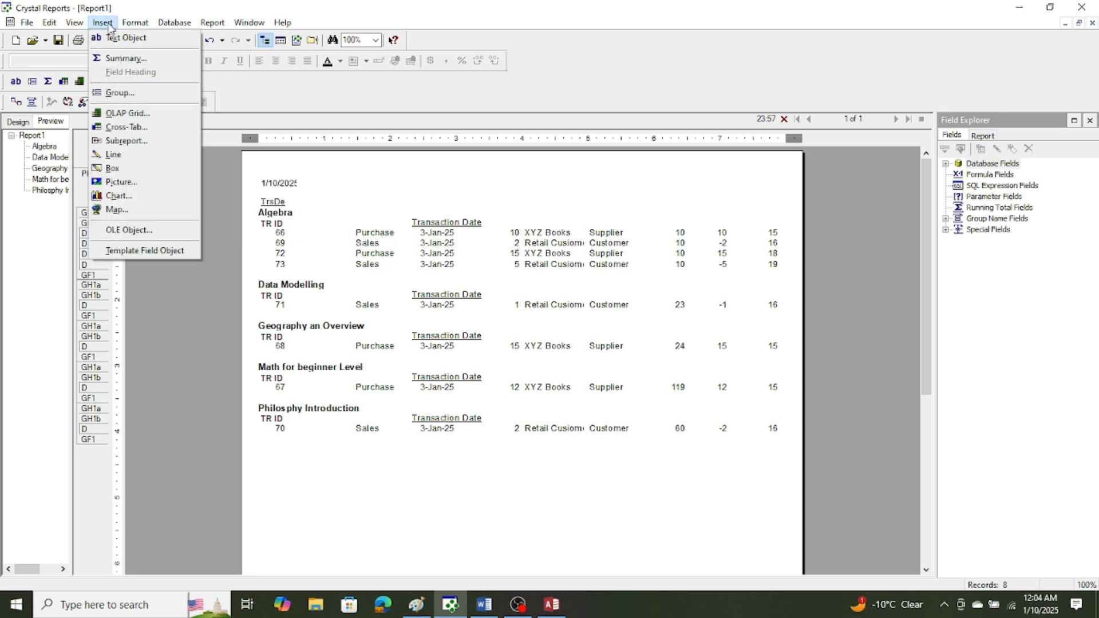
left_click(116, 38)
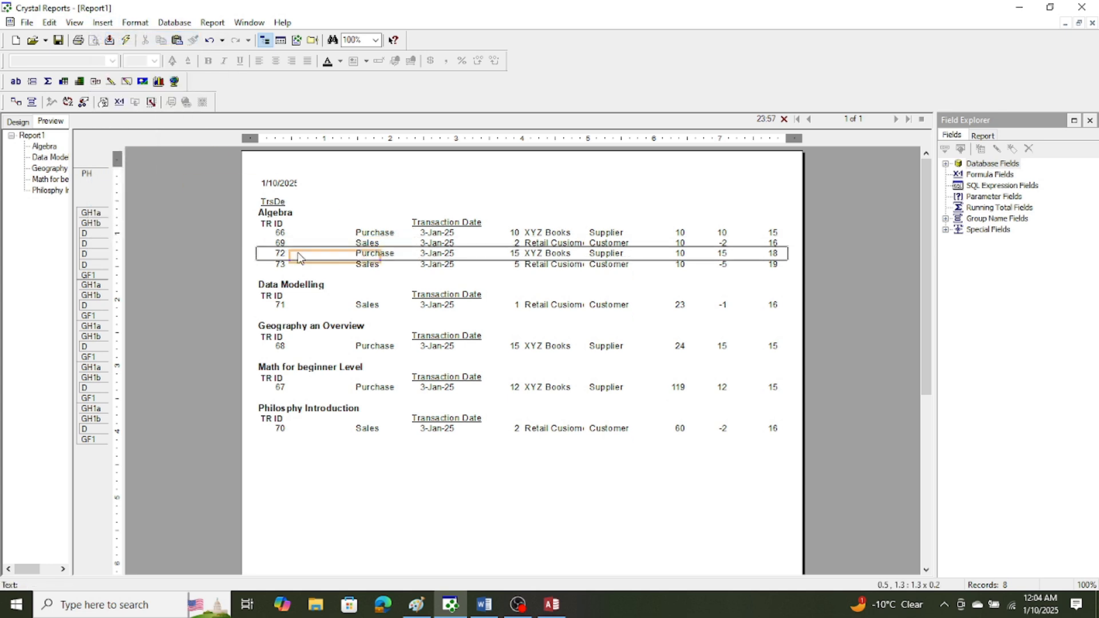
left_click(319, 225)
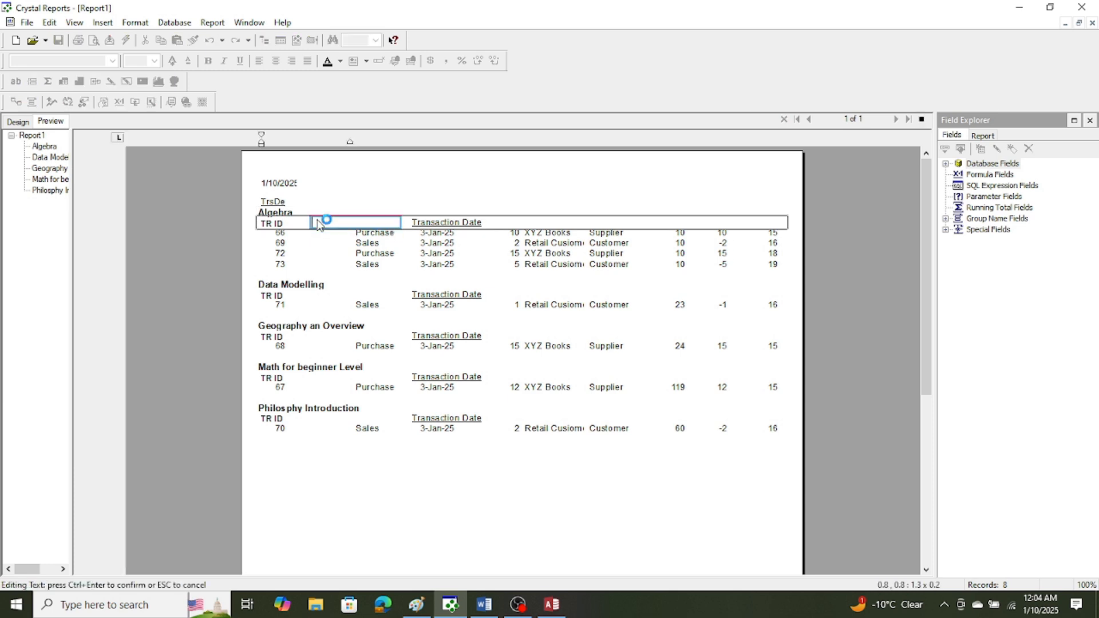
type("T")
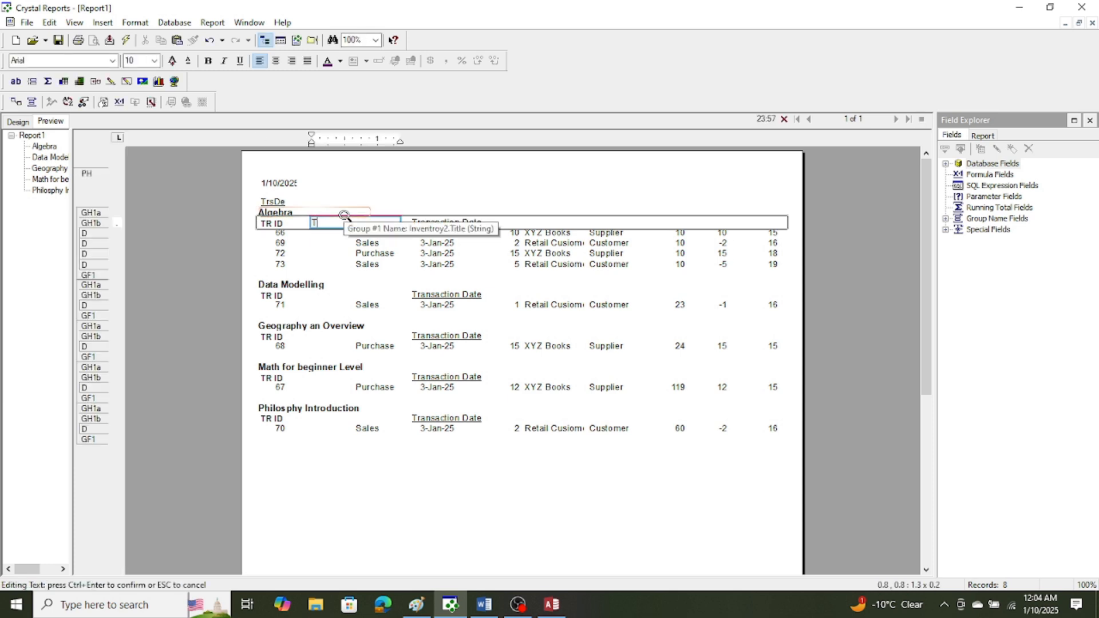
type("R Type")
left_click(388, 175)
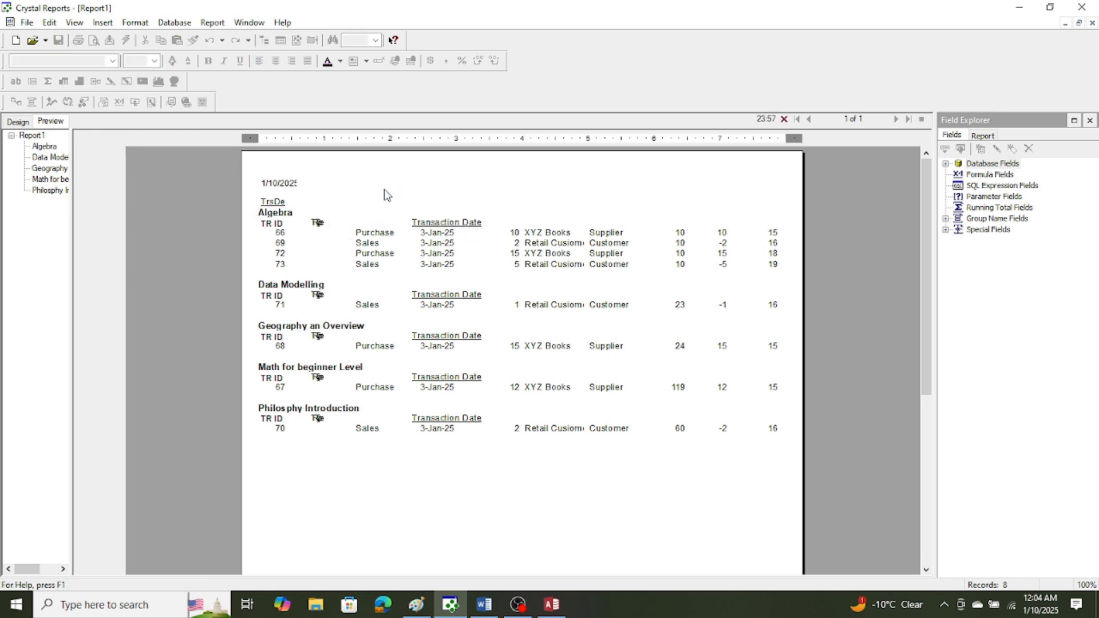
Narrow the TR ID and TR Type headings in group header section b to fit their text, setting TR Type to Bahnschrift.
left_click(286, 225)
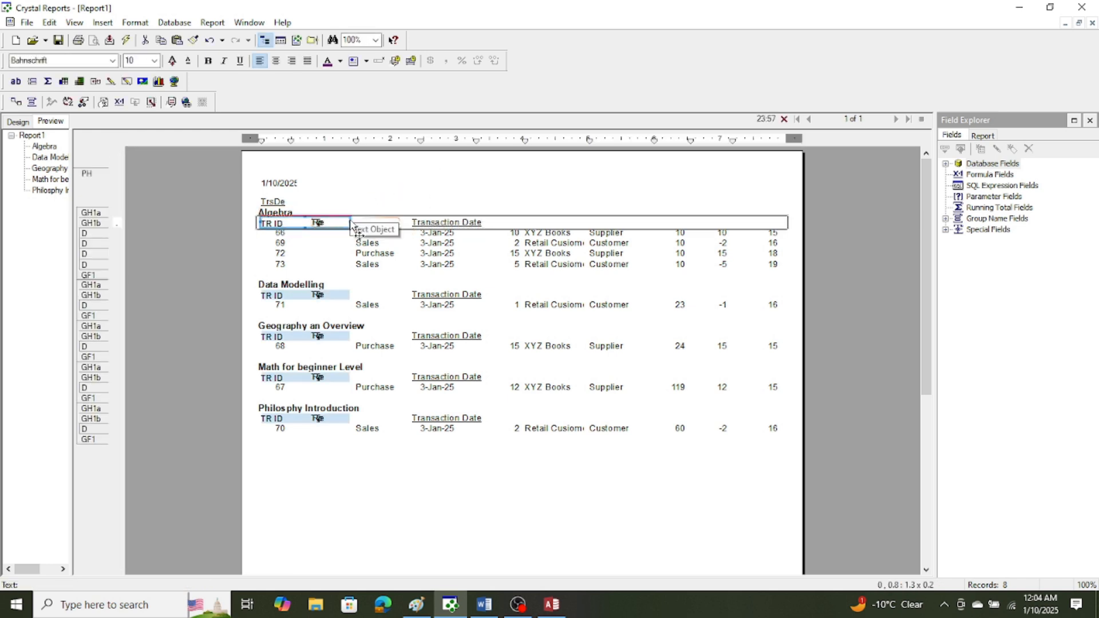
left_click_drag(350, 222, 301, 223)
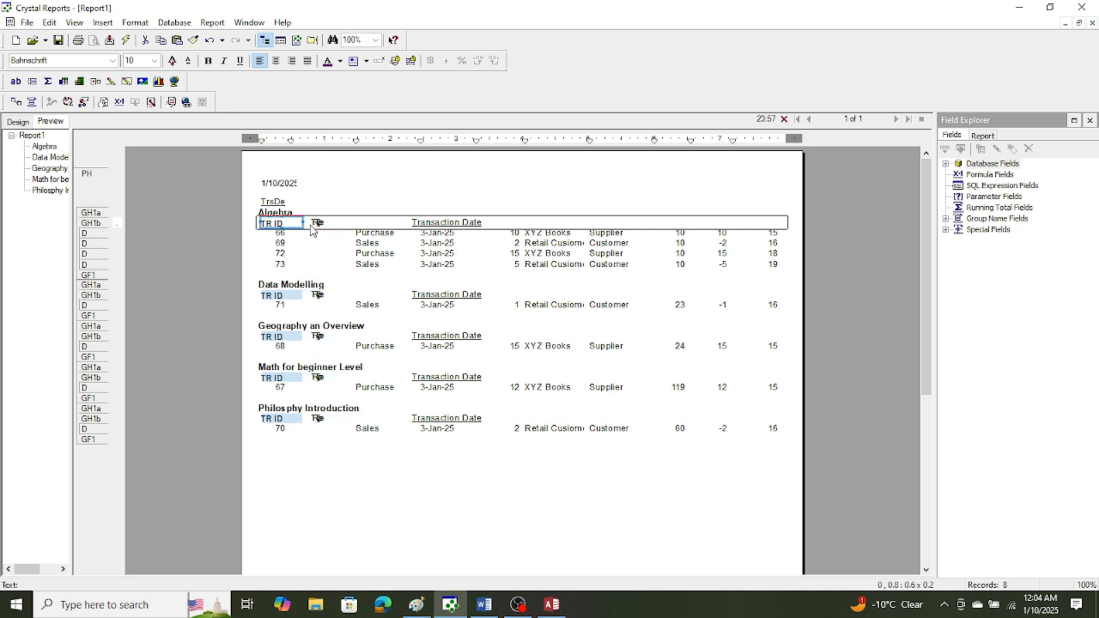
left_click(332, 223)
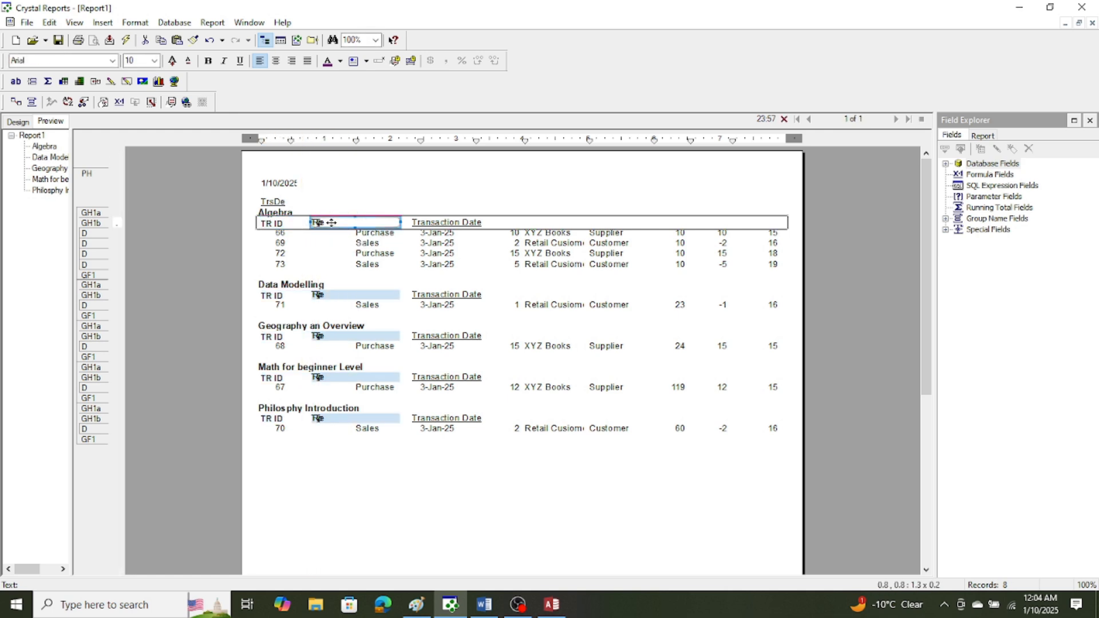
left_click(113, 60)
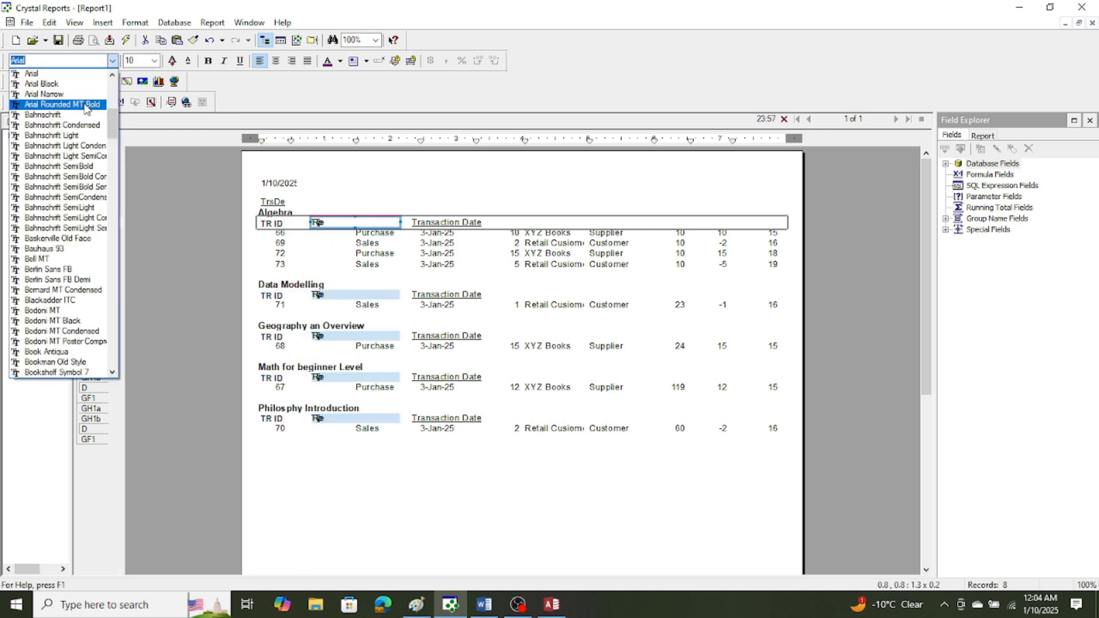
left_click(86, 115)
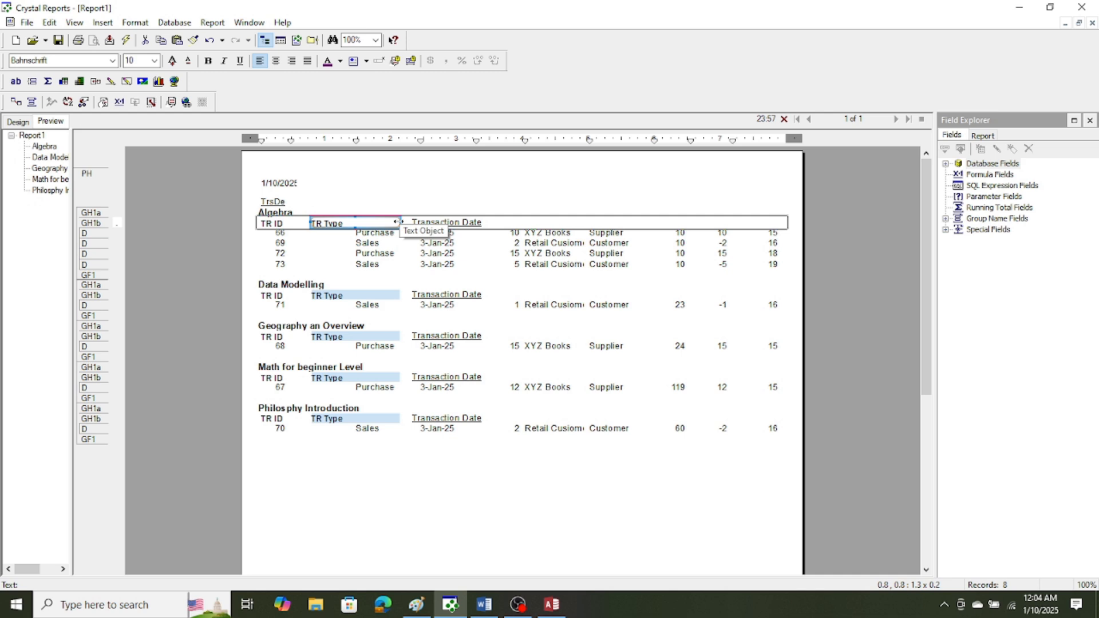
left_click_drag(396, 222, 387, 223)
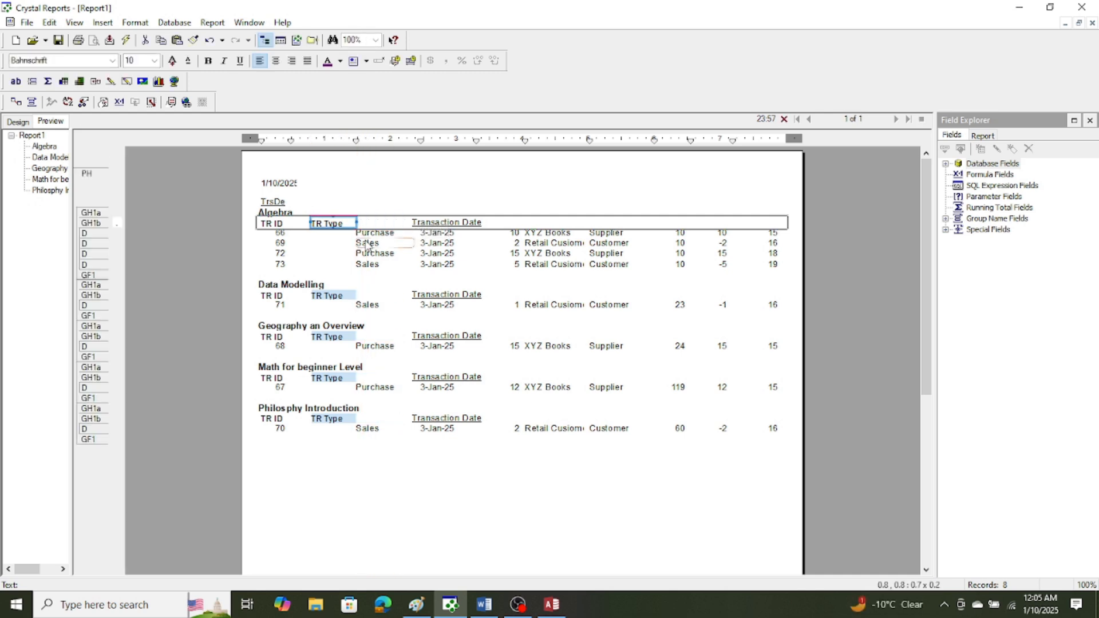
Move the TransactionType_name field beneath the TR Type heading, keeping it in the details section.
left_click_drag(373, 234, 335, 239)
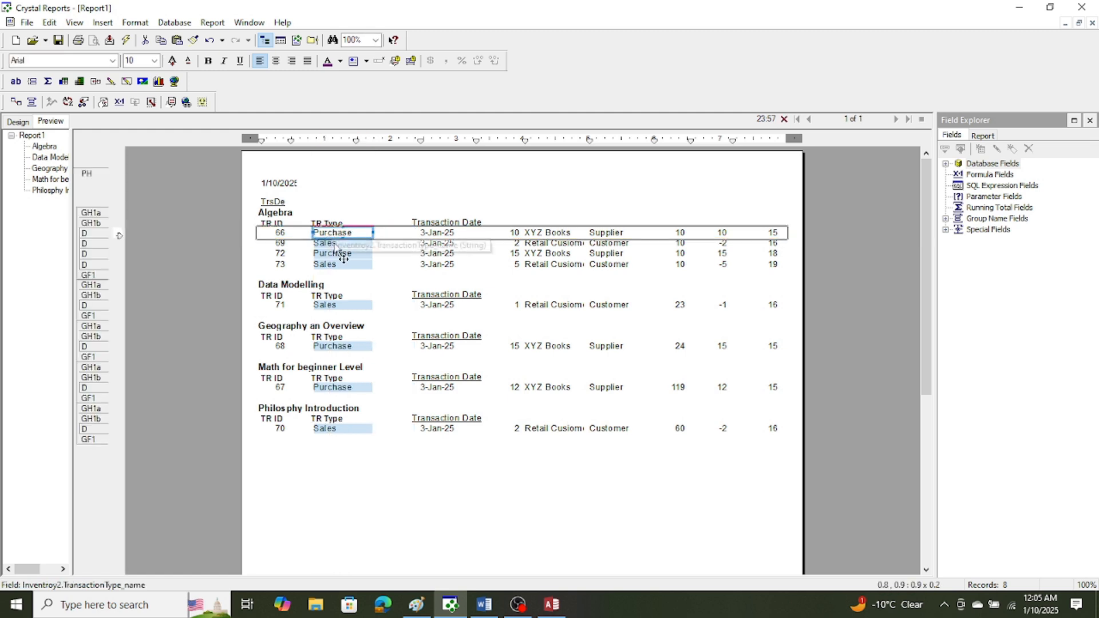
left_click(378, 182)
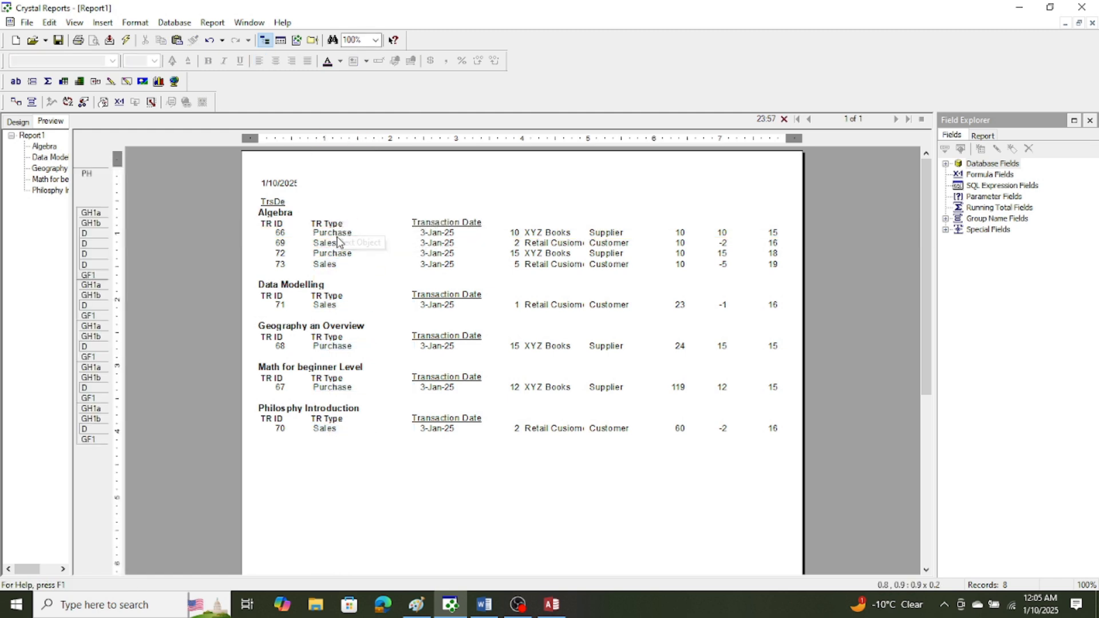
Shorten the Transaction Date heading in group header section b to Tr Date.
double_click(444, 224)
left_click_drag(459, 223, 423, 222)
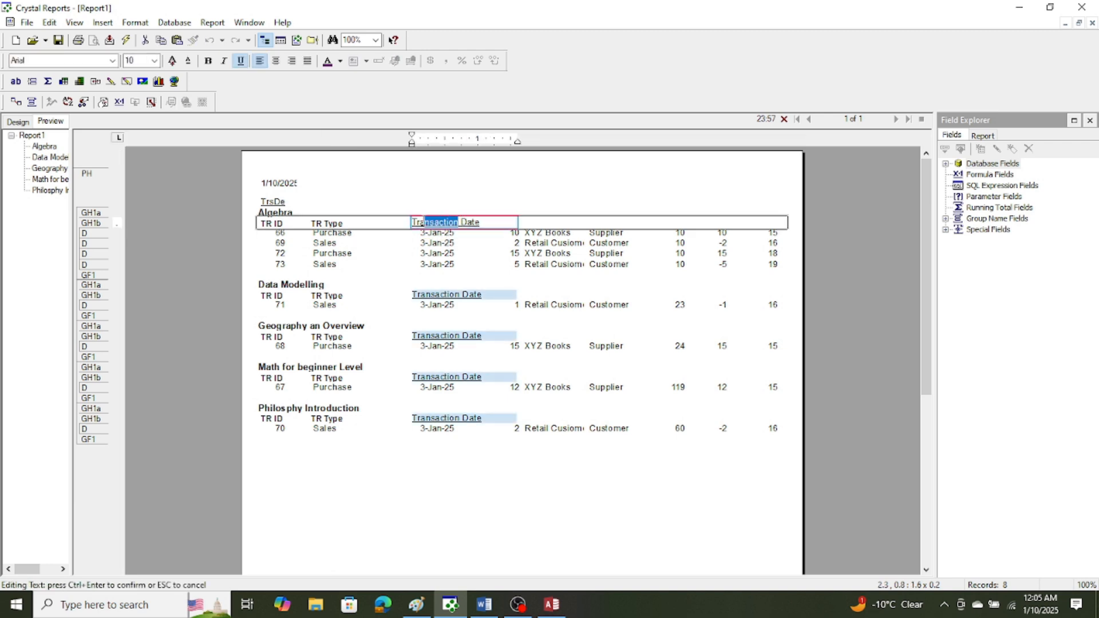
key("Delete")
left_click(451, 179)
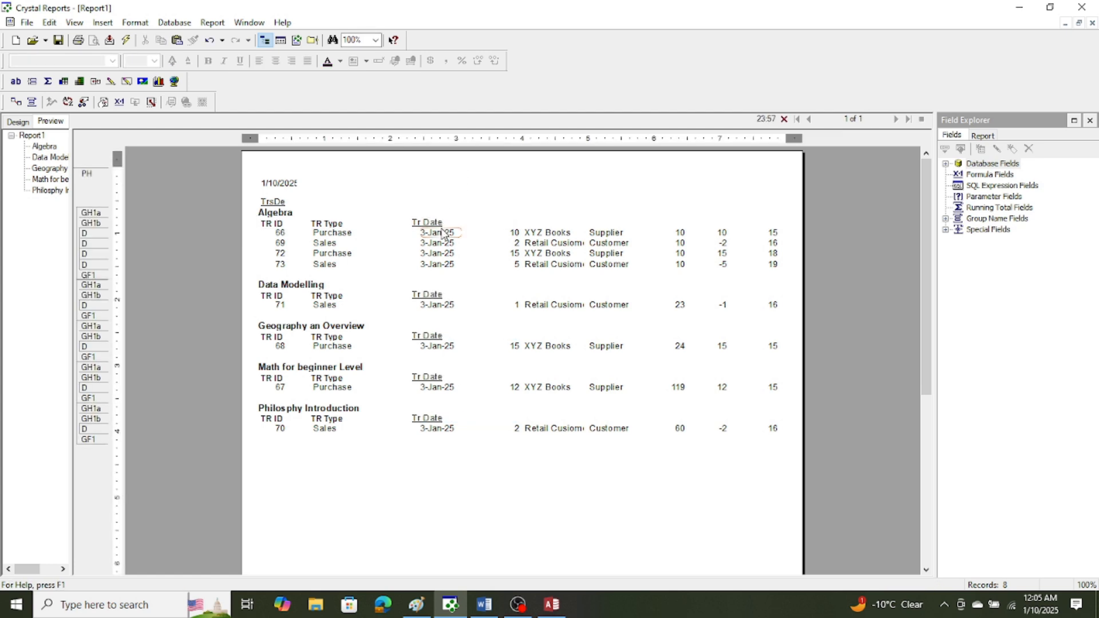
left_click_drag(439, 234, 379, 232)
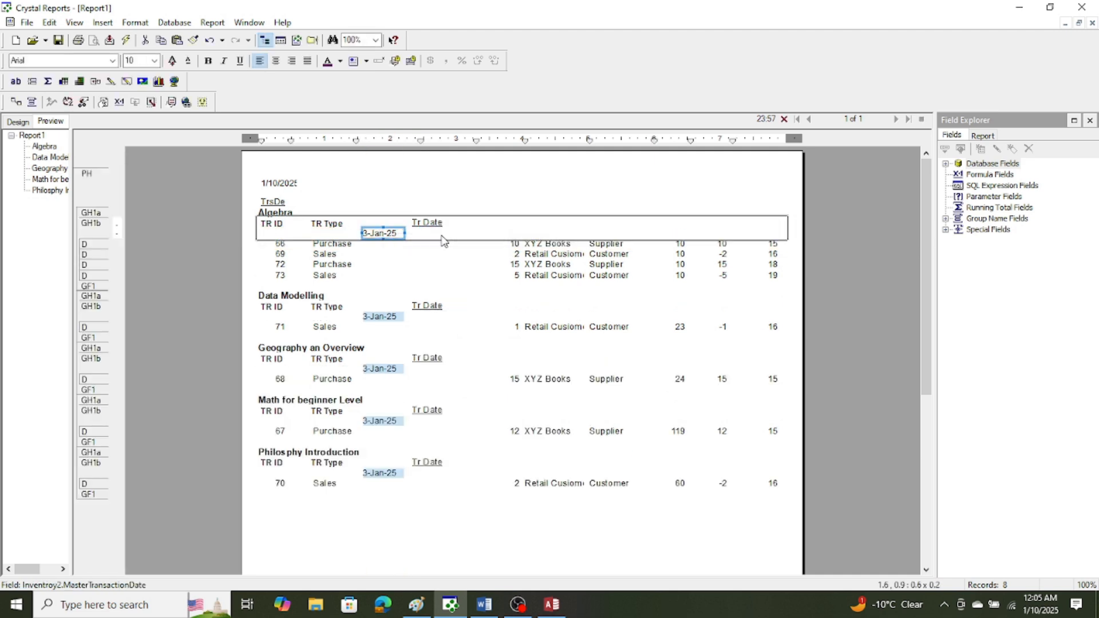
left_click(50, 23)
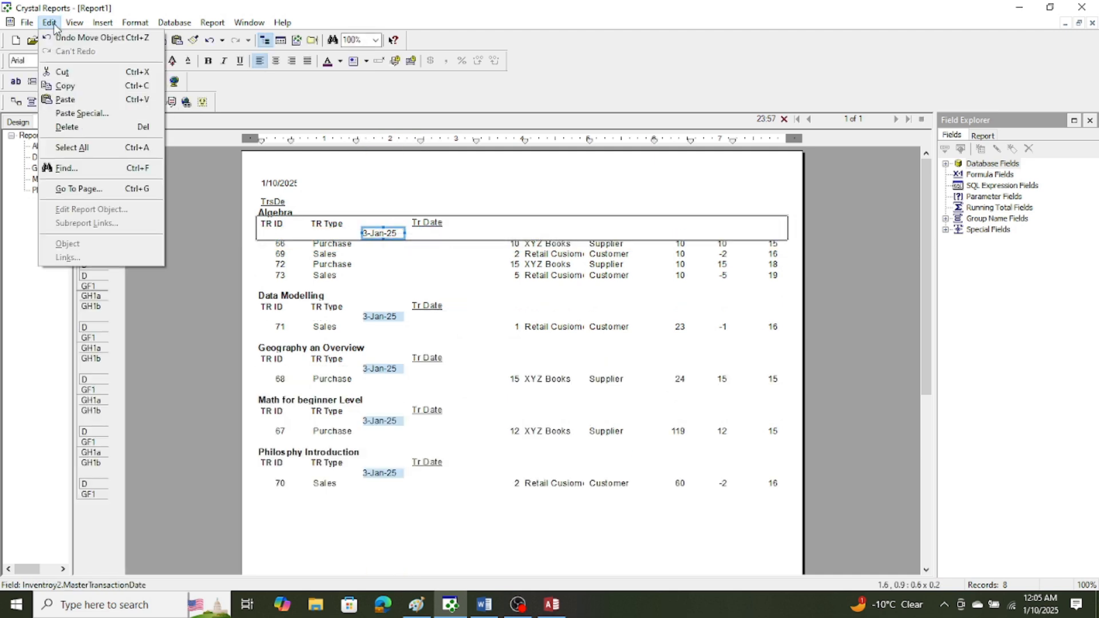
left_click(63, 37)
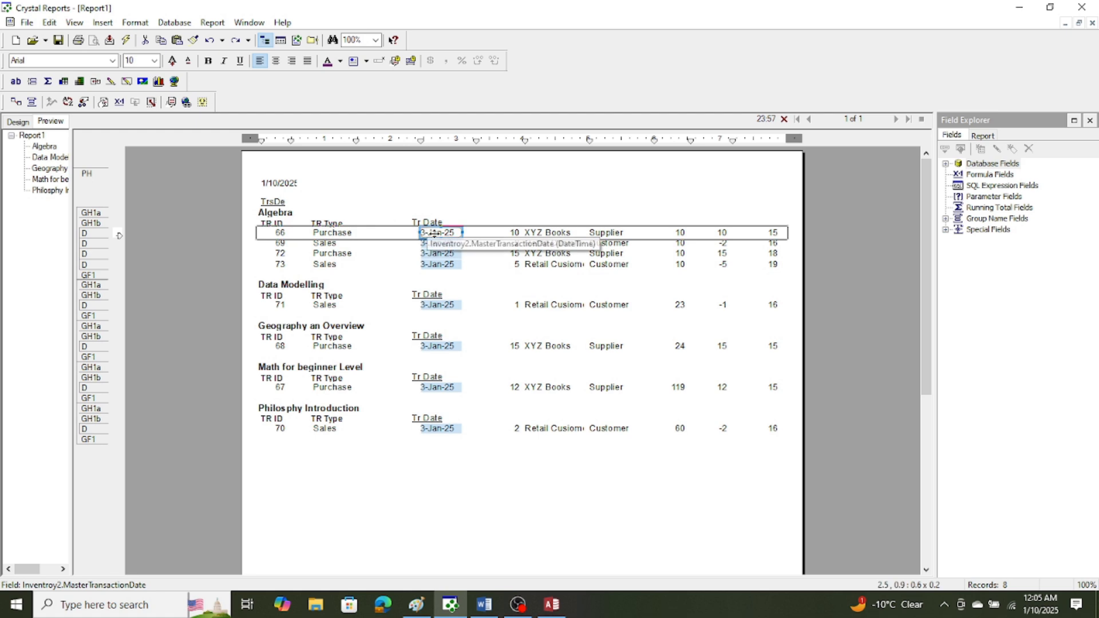
Move the MasterTransactionDate field next to the transaction type column within the details section.
left_click_drag(422, 233, 384, 239)
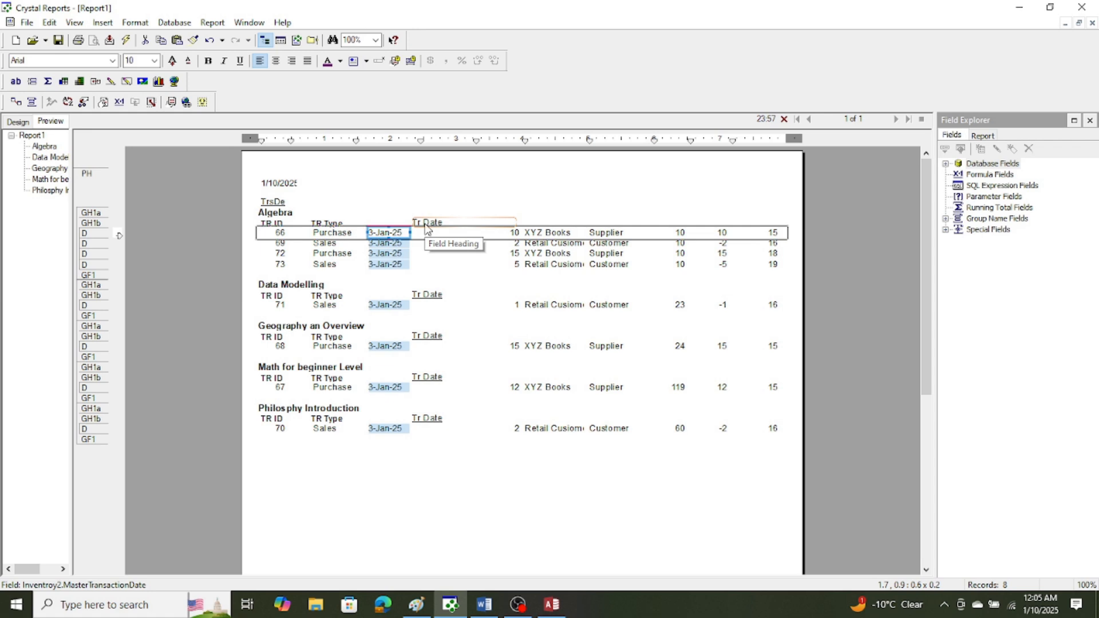
left_click_drag(425, 228, 381, 223)
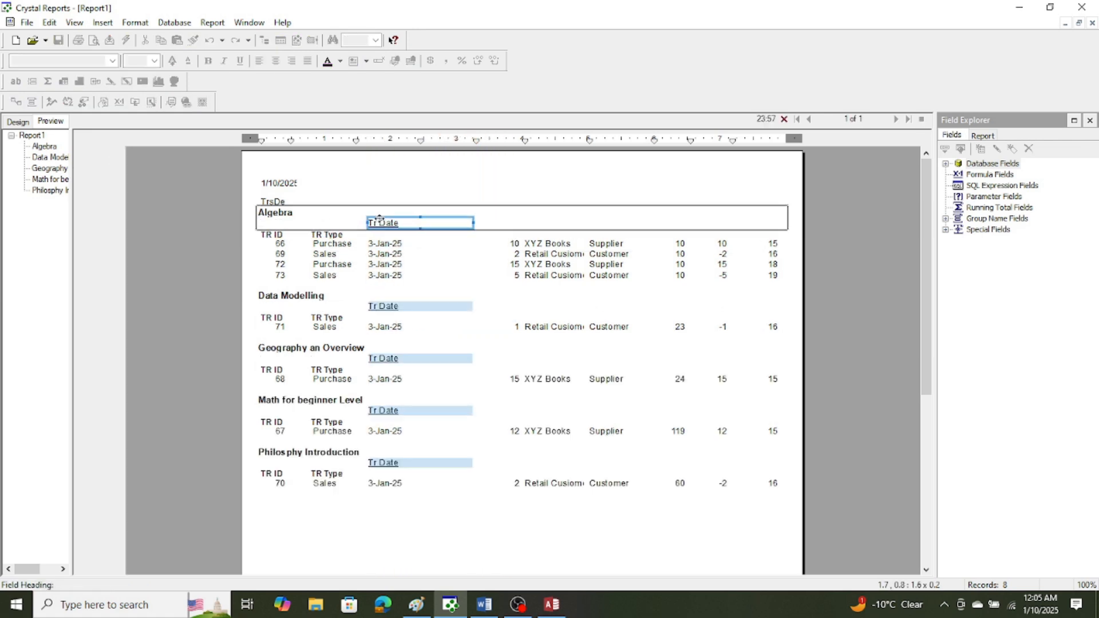
left_click(49, 22)
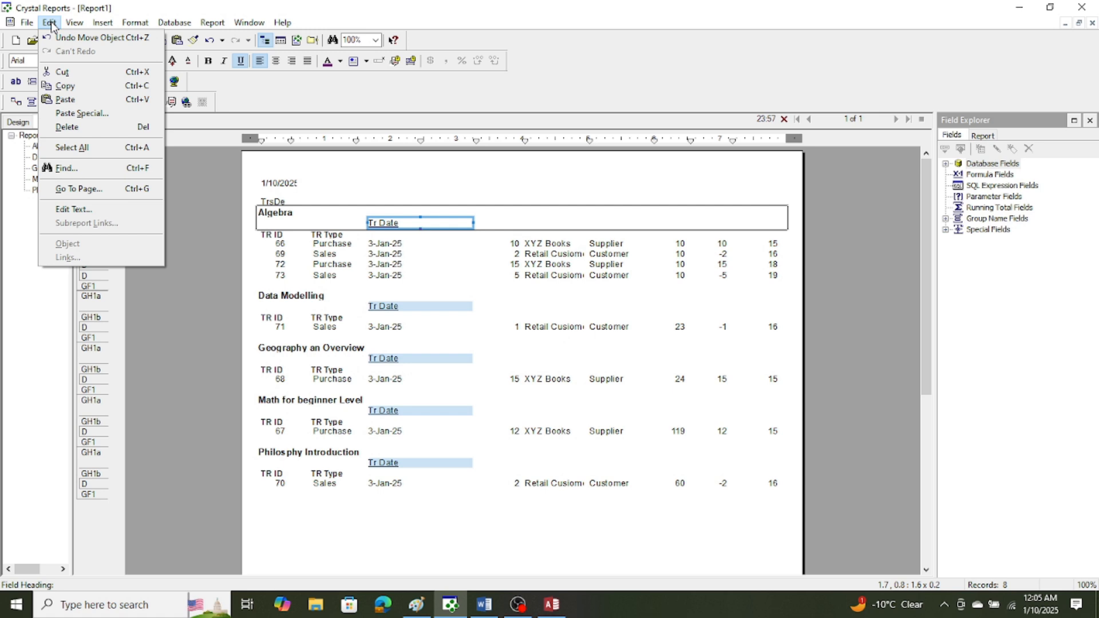
left_click(98, 38)
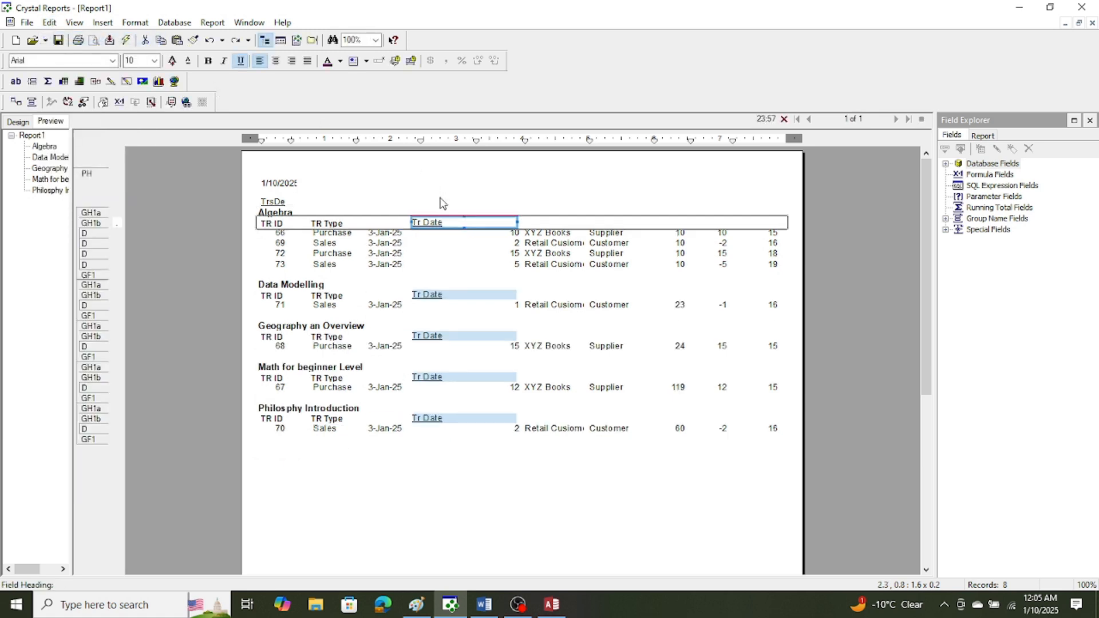
Move the Tr Date heading above the date column within group header section b and narrow it to fit its text.
left_click_drag(444, 219, 405, 219)
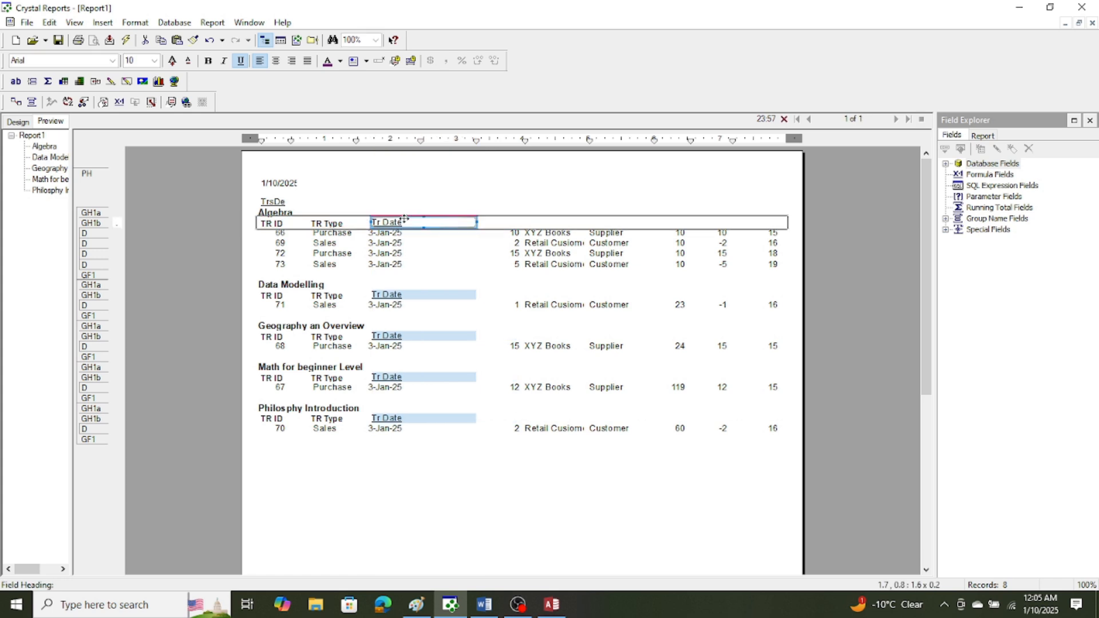
left_click(481, 225)
left_click(475, 224)
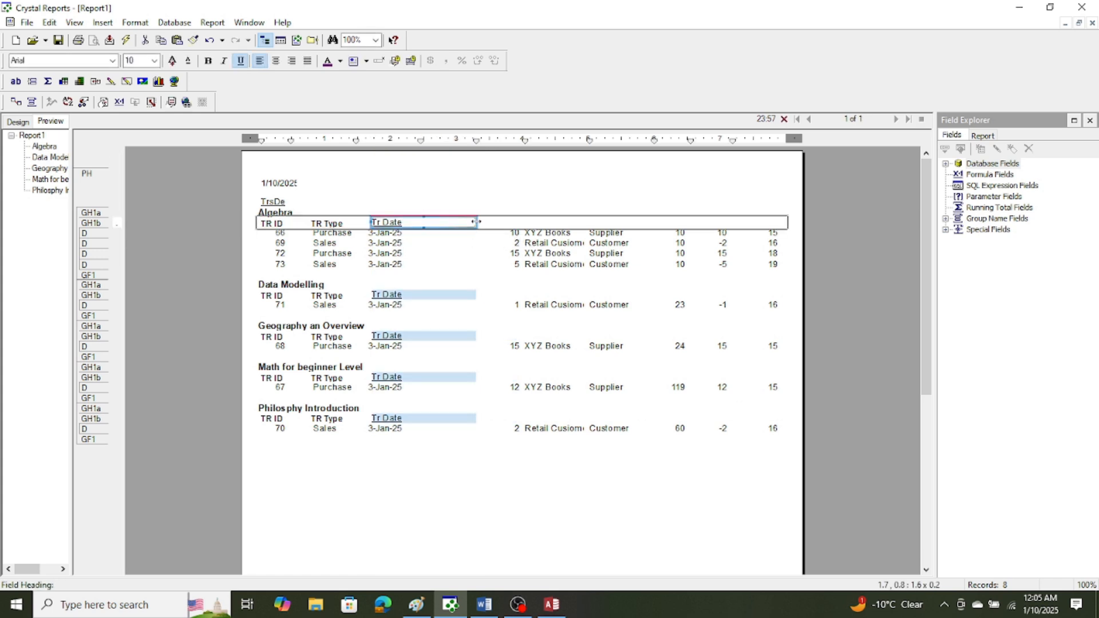
left_click_drag(477, 222, 416, 224)
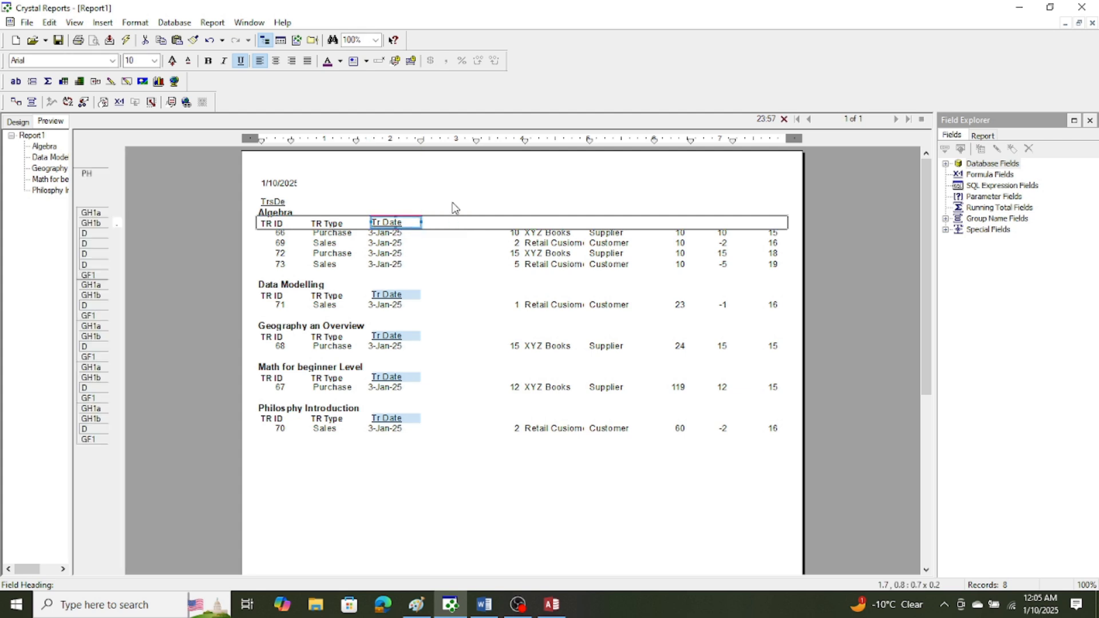
left_click(453, 192)
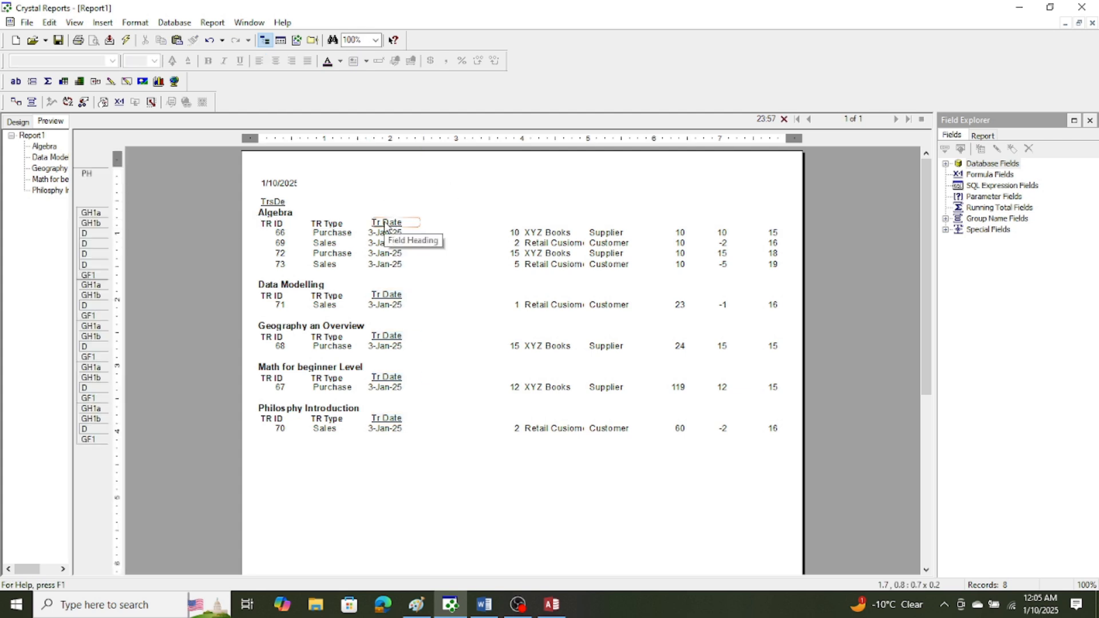
left_click(386, 223)
left_click(474, 184)
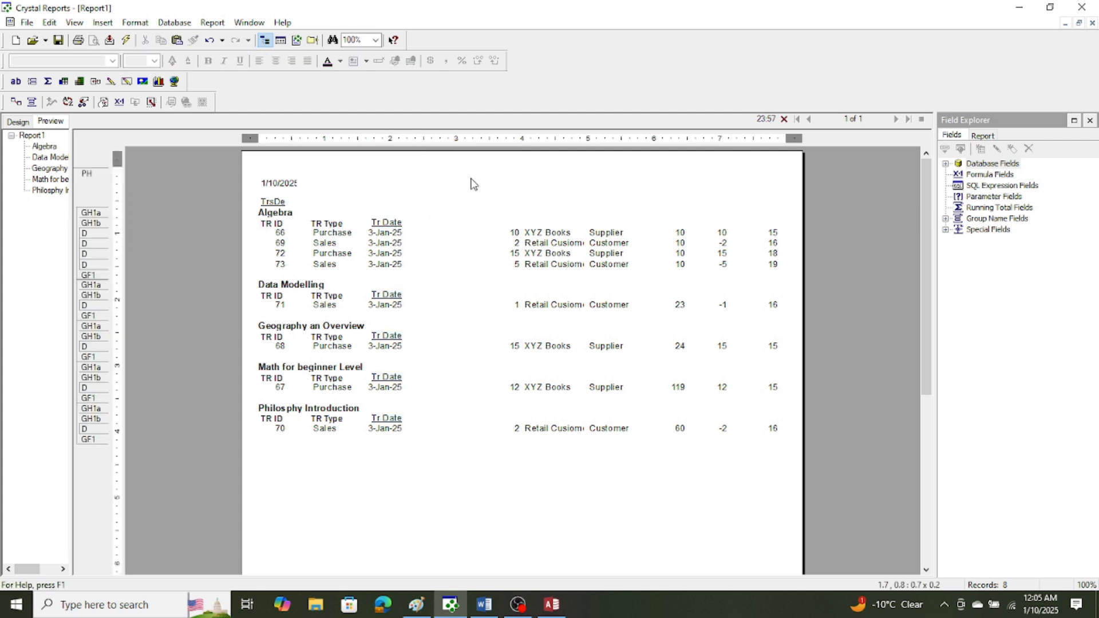
left_click(514, 233)
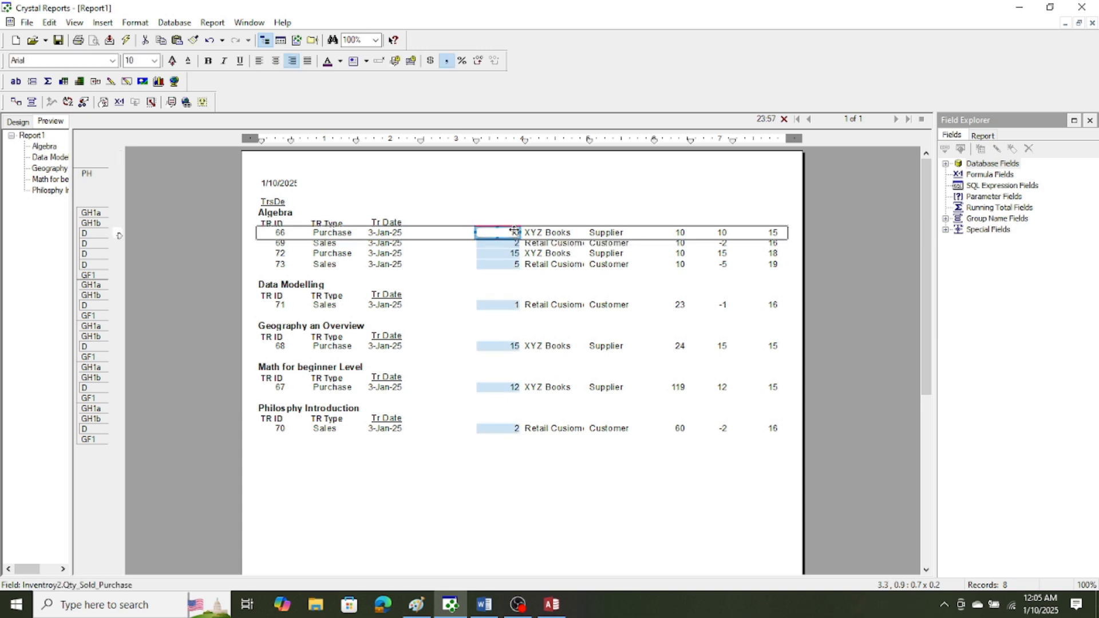
left_click_drag(515, 234, 467, 233)
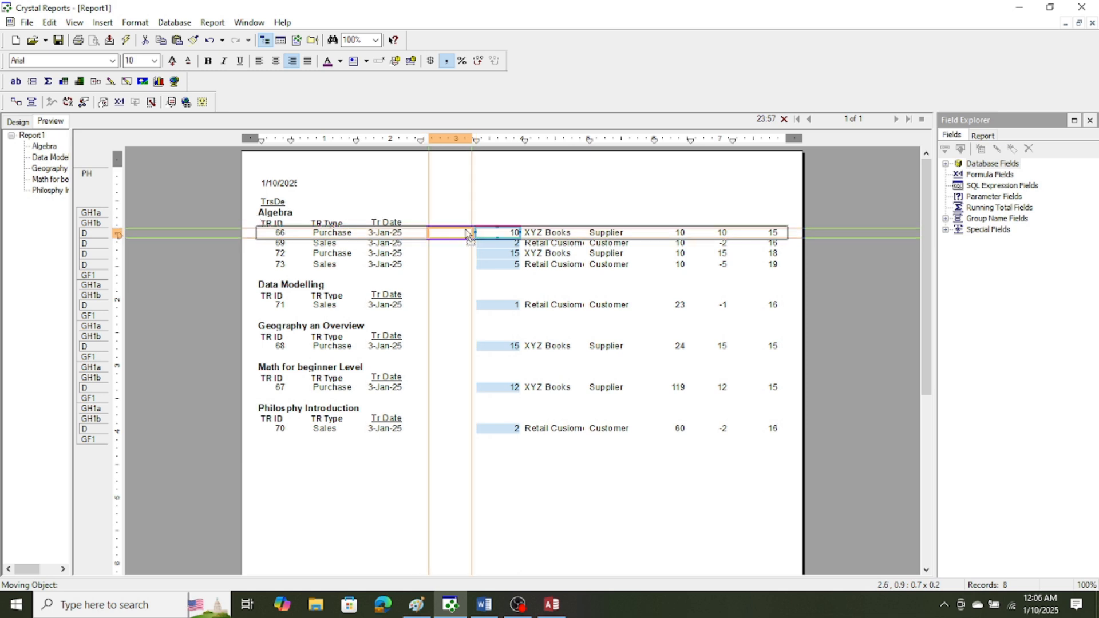
left_click(49, 23)
left_click(75, 40)
Move the Qty_Sold_Purchase field closer to the date column in the details section and insert a text object reading Quantity above it.
left_click_drag(499, 234, 450, 235)
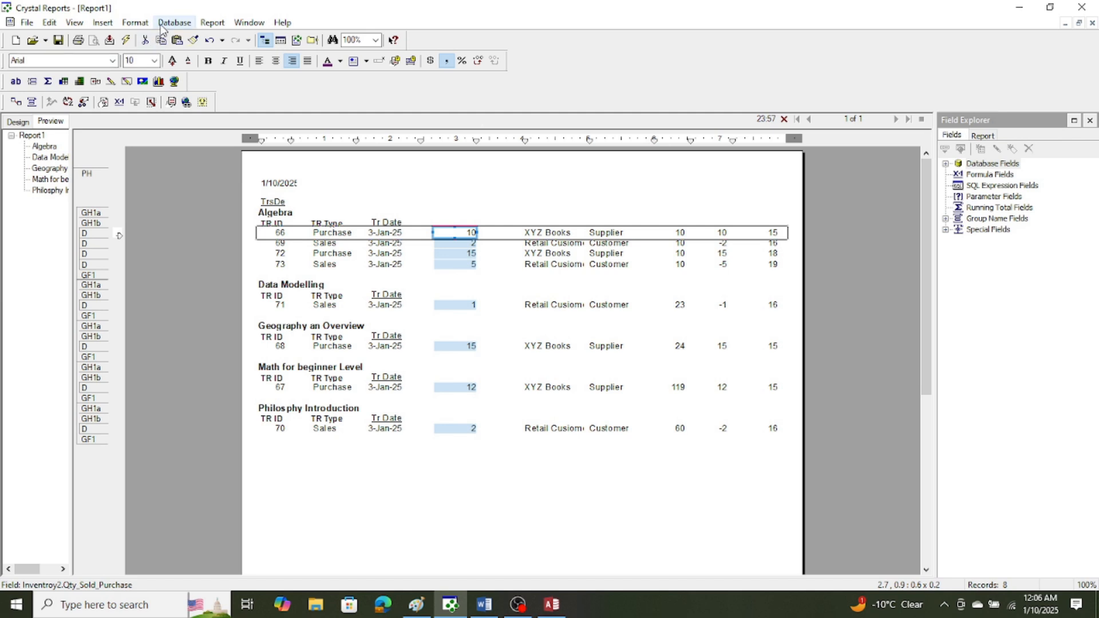
left_click(102, 22)
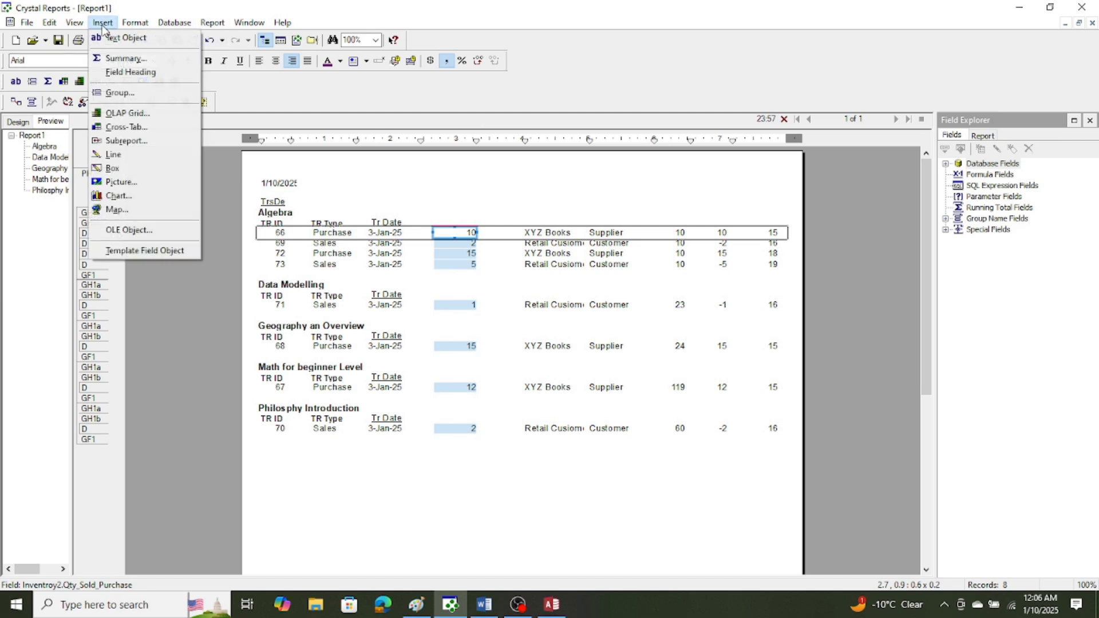
left_click(112, 40)
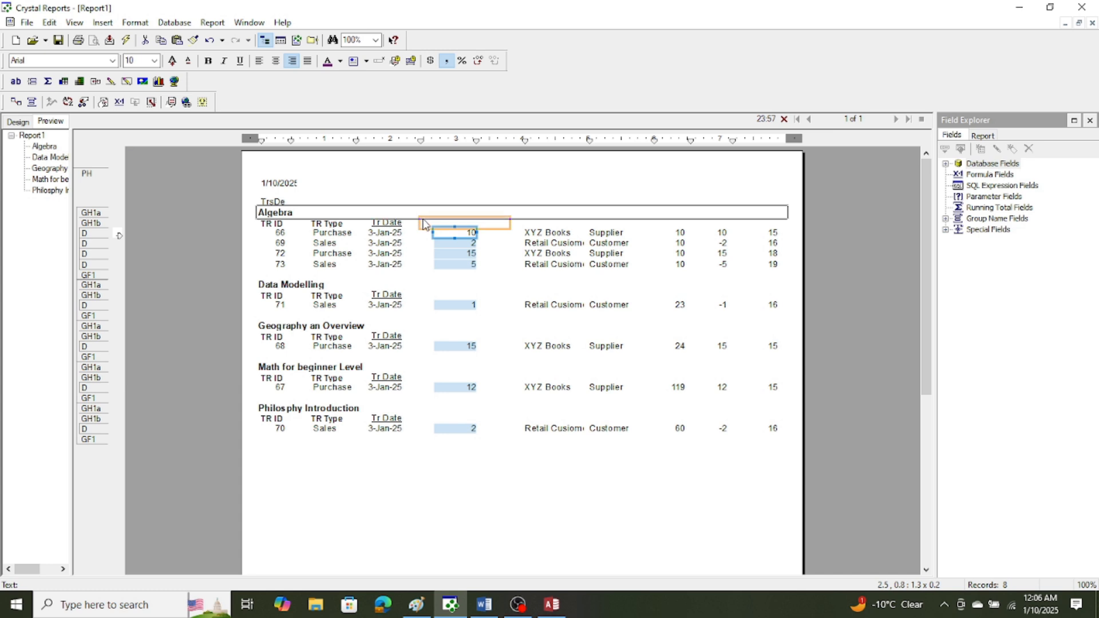
left_click(424, 224)
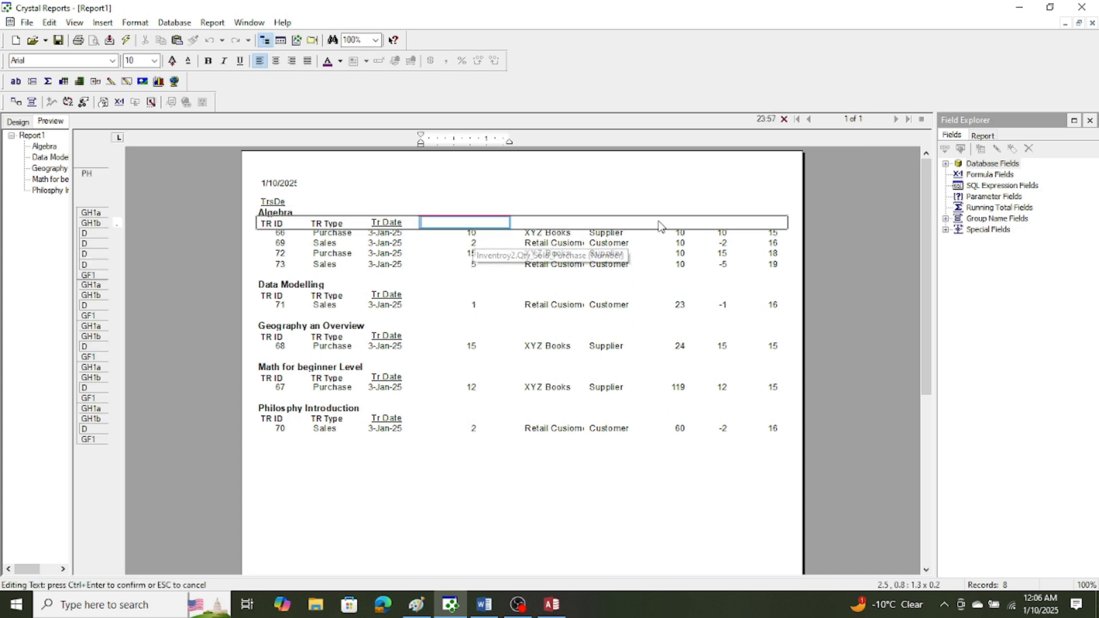
type("Quantoy")
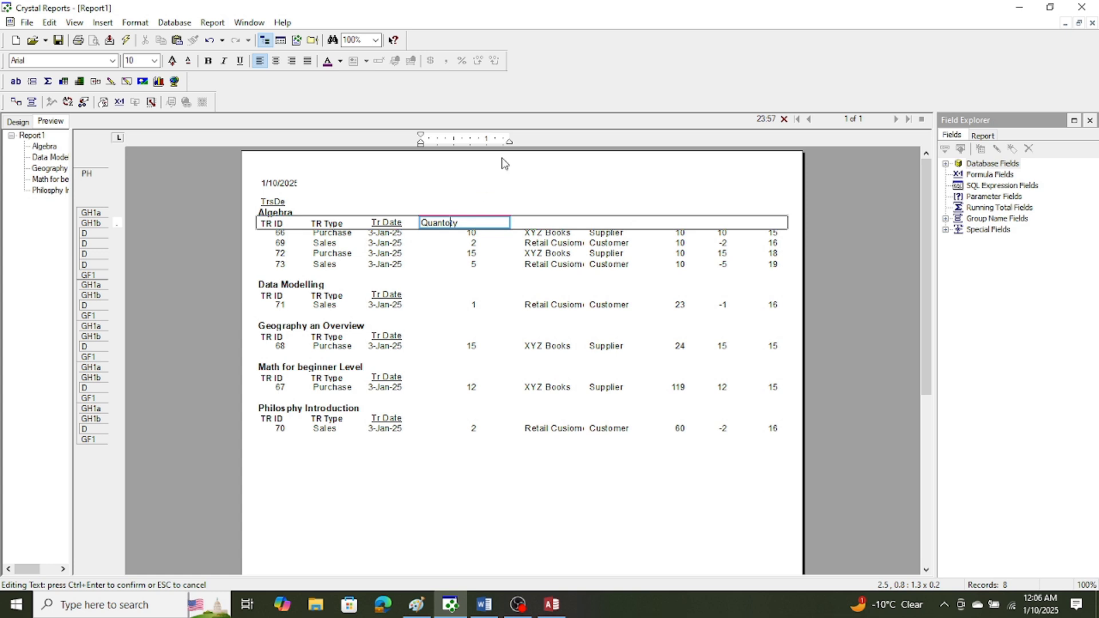
type("i")
left_click(520, 182)
Set the Quantity heading's font to Bahnschrift and narrow the heading to fit its text.
left_click(430, 221)
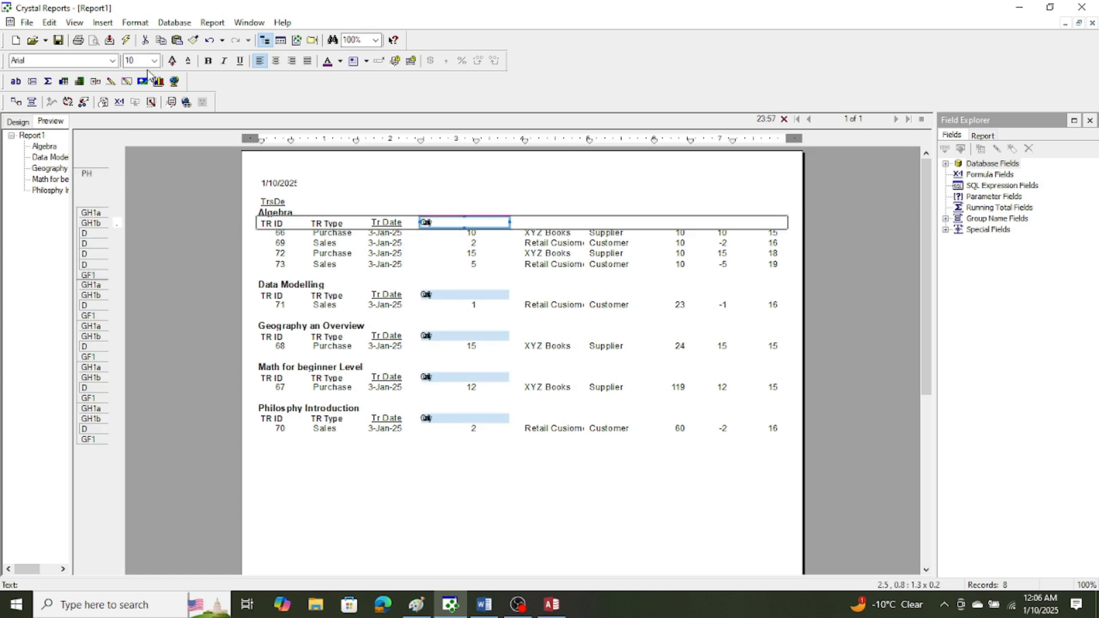
left_click(113, 60)
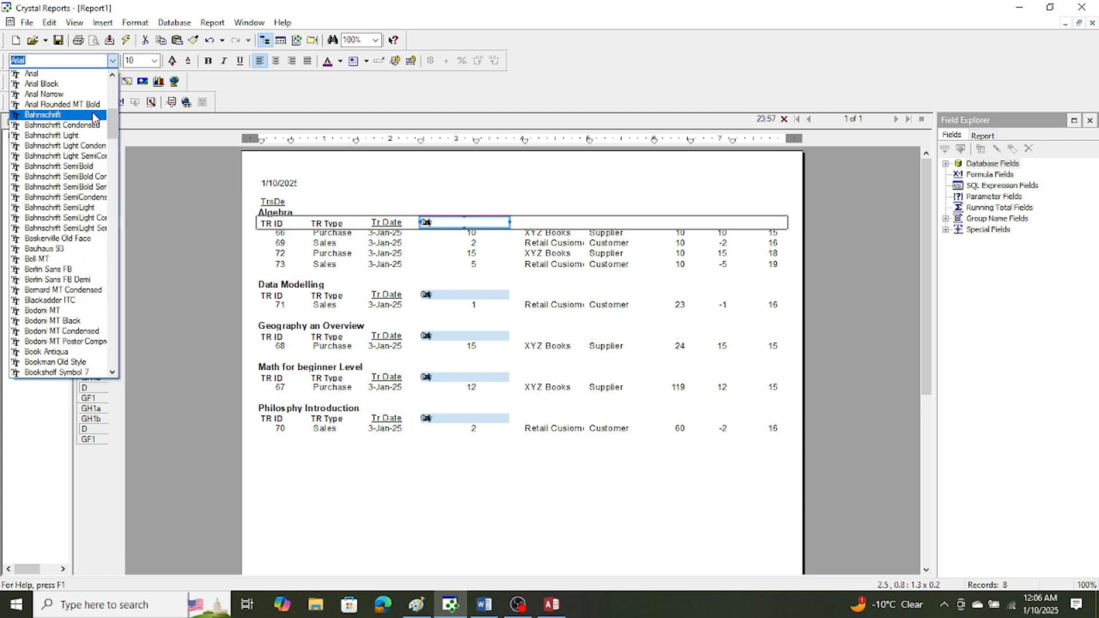
left_click(86, 115)
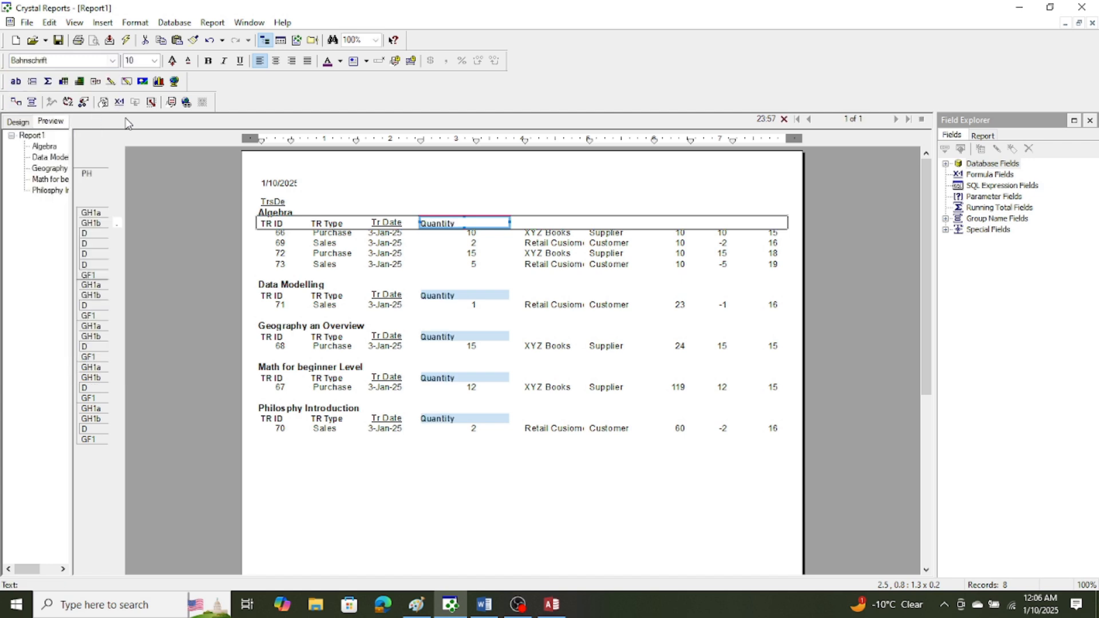
left_click_drag(509, 222, 462, 224)
Narrow the Qty_Sold_Purchase field slightly and place it directly beneath the Quantity heading in the details section.
left_click(463, 234)
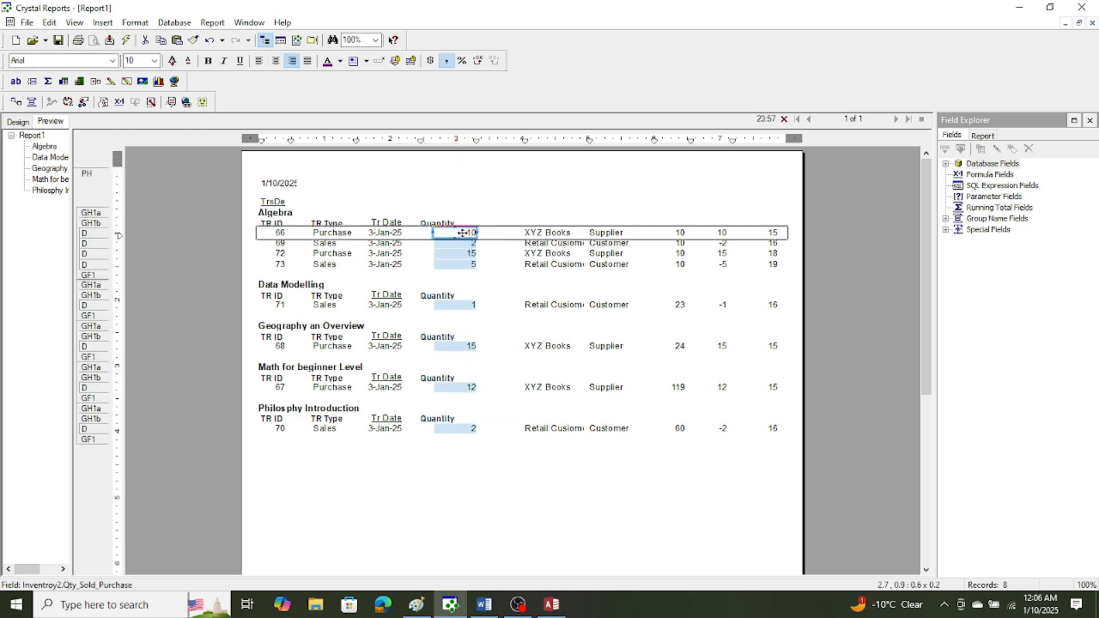
left_click_drag(463, 234, 420, 233)
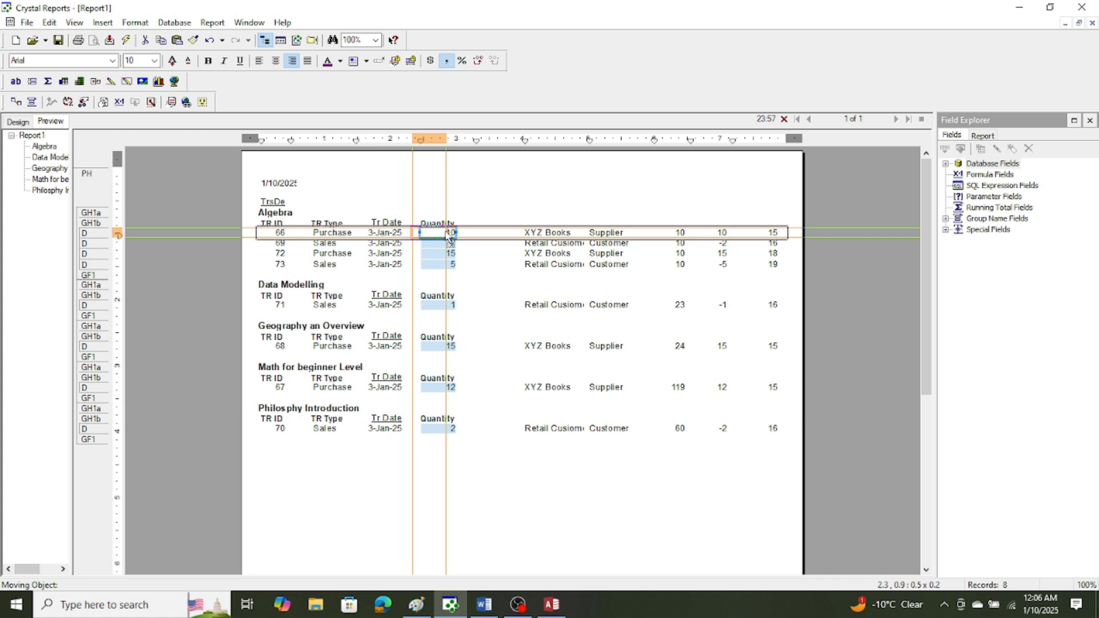
left_click(480, 232)
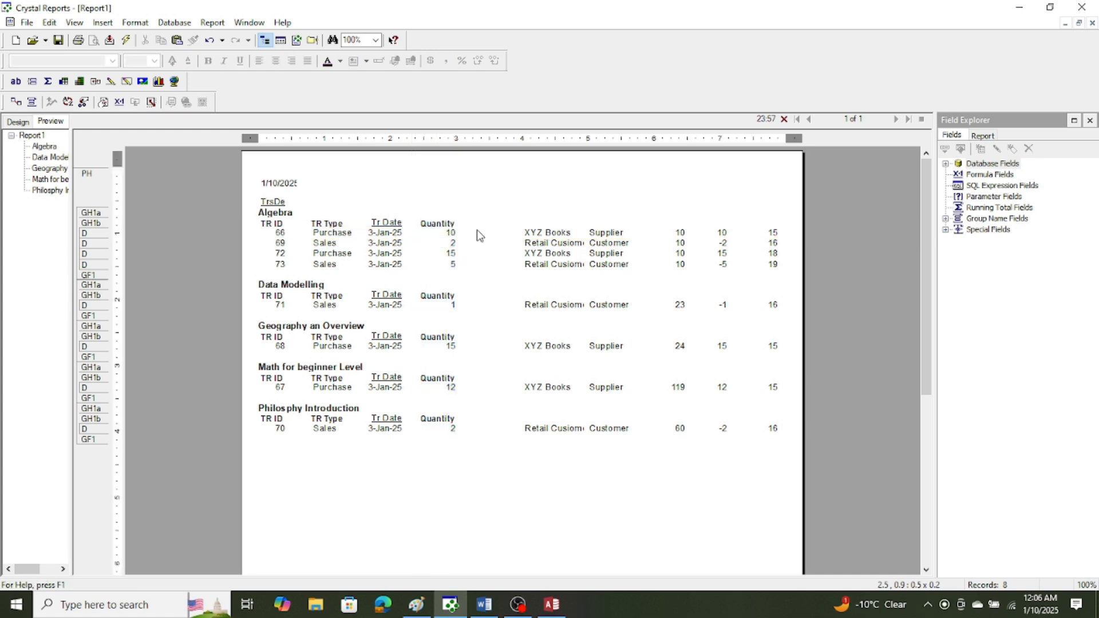
left_click(446, 233)
left_click(446, 234)
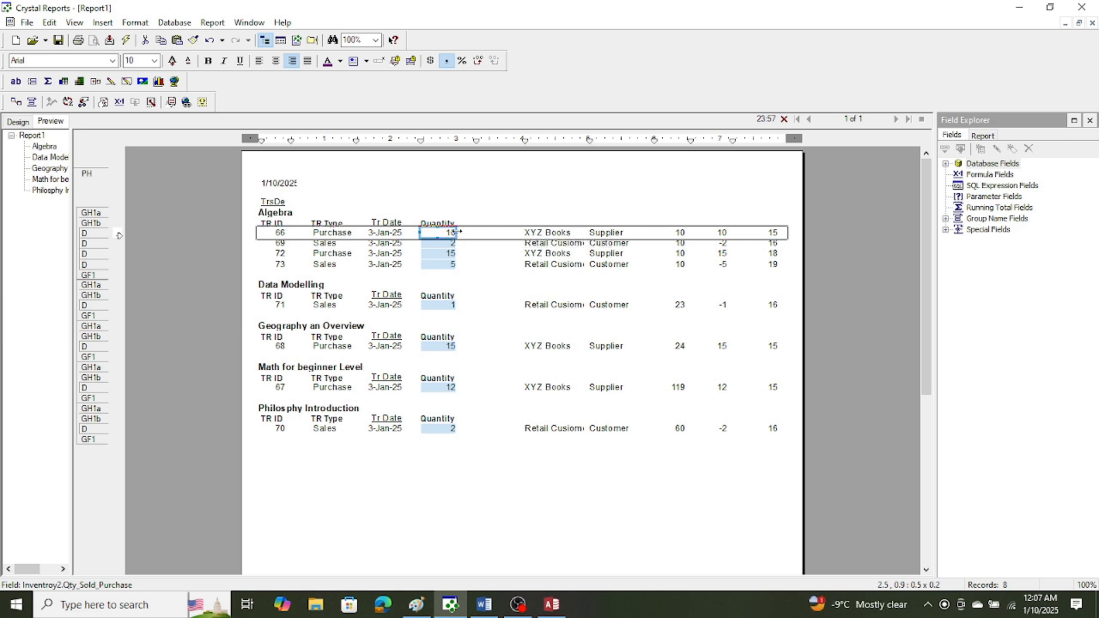
Narrow the Qty_Sold_Purchase field in the details section so its values sit centred under the Quantity heading.
left_click_drag(456, 233, 450, 233)
left_click(497, 192)
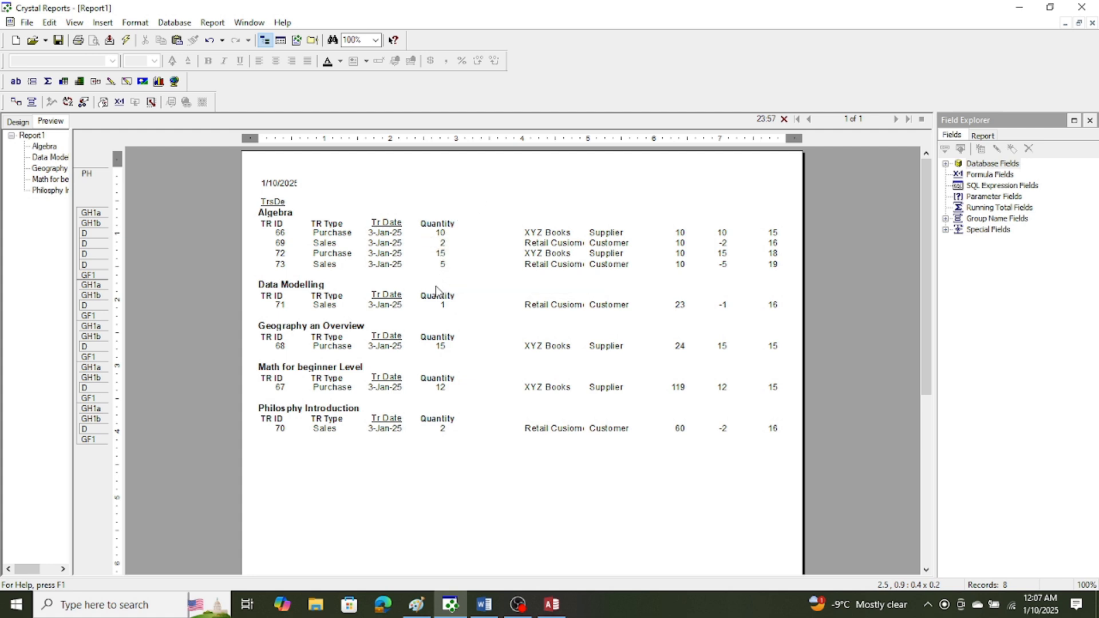
Try to move the MasterTransactionID field beneath the TR ID heading at the start of the row, and undo the move.
left_click(774, 232)
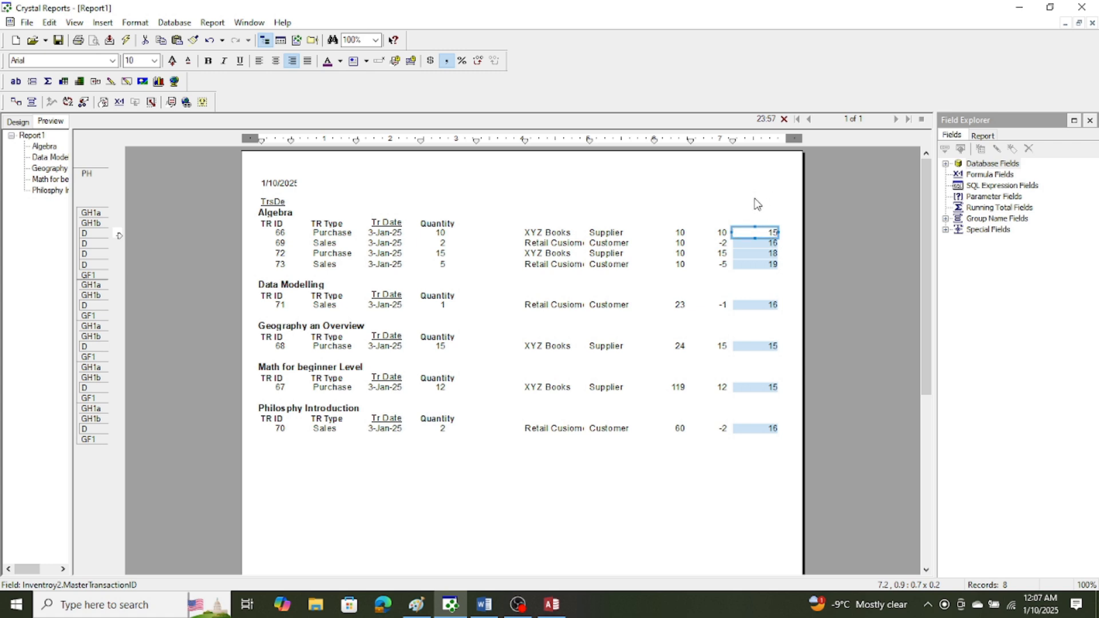
left_click(757, 232)
left_click_drag(757, 232, 269, 232)
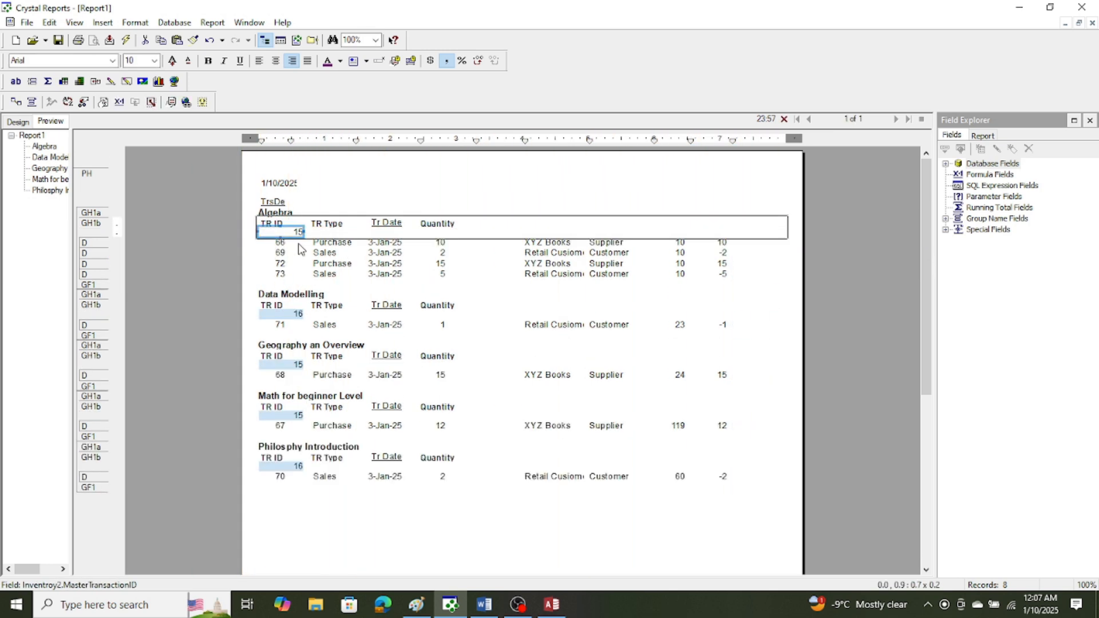
left_click(50, 24)
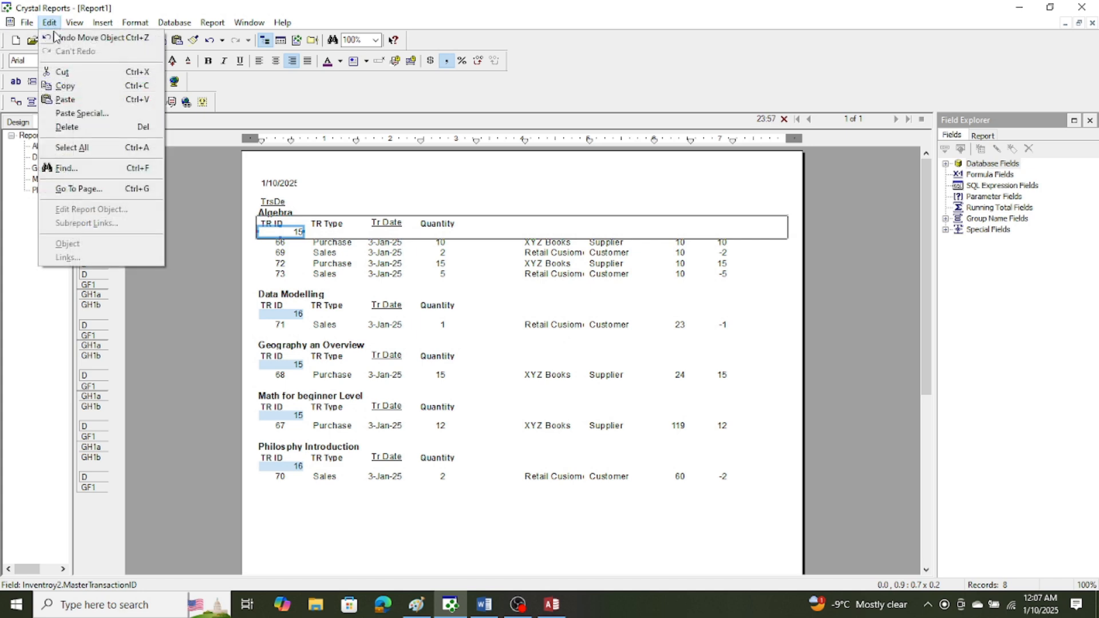
left_click(54, 37)
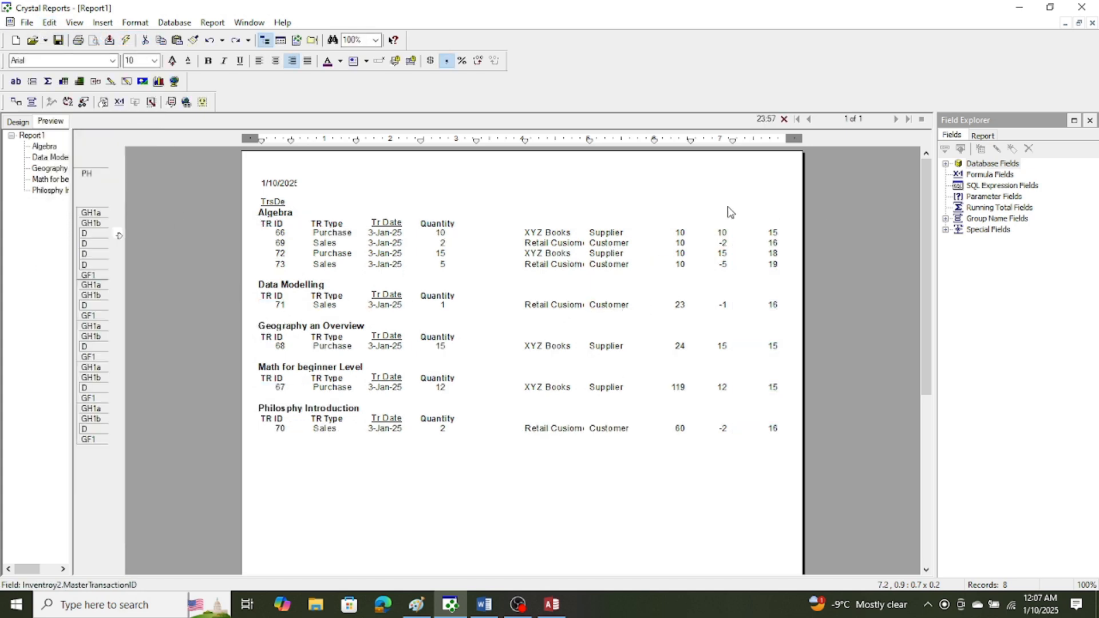
Shift the TR ID heading and its TrsDetailID field together toward the TR Type column, freeing space at the row's start.
left_click_drag(252, 222, 296, 279)
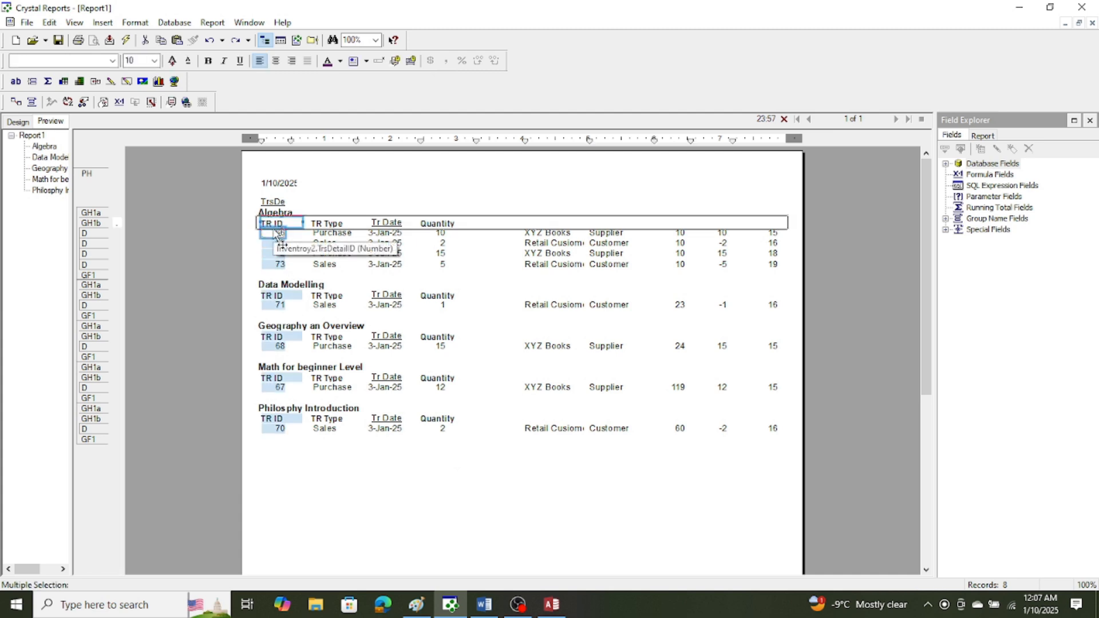
left_click_drag(287, 222, 306, 222)
left_click(383, 201)
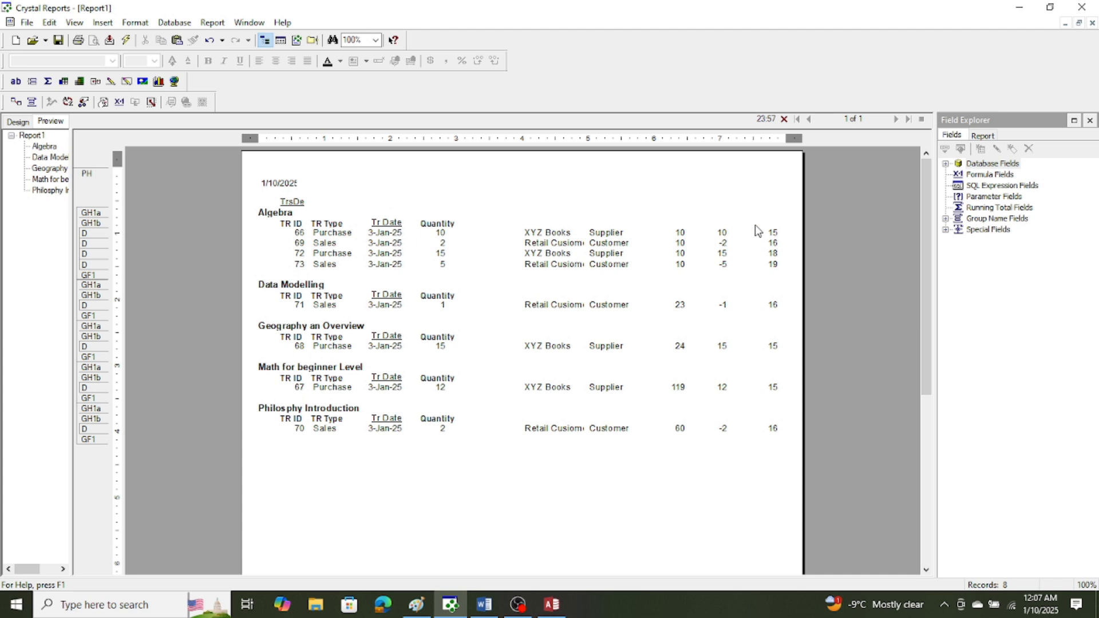
Move the MasterTransactionID field to the start of the details section and narrow it to fit before the TrsDetailID field.
left_click(776, 233)
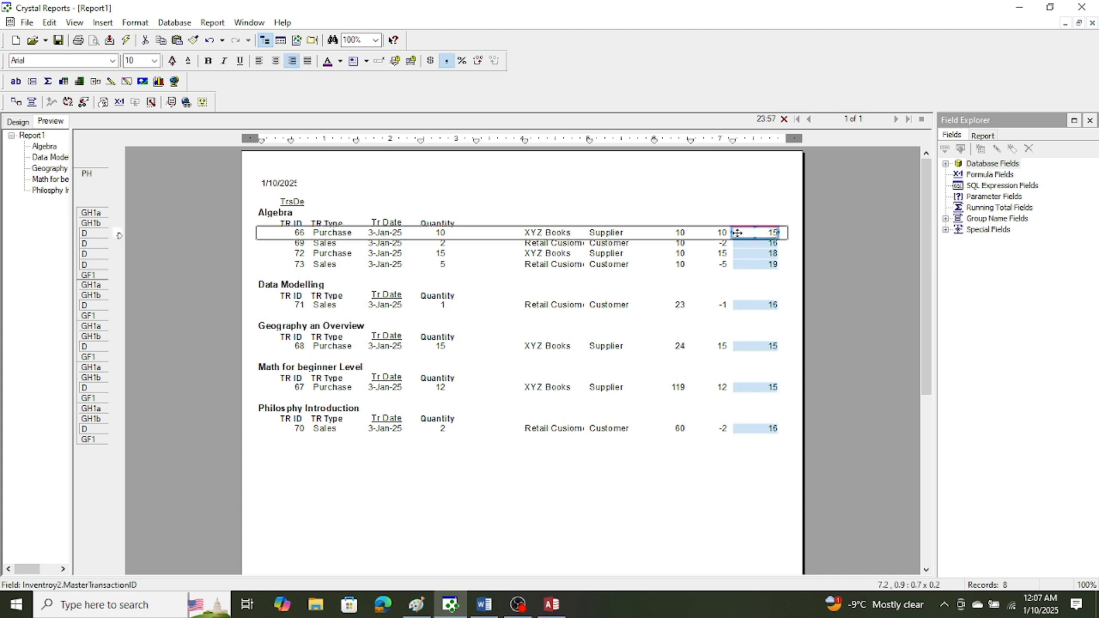
left_click_drag(734, 233, 273, 233)
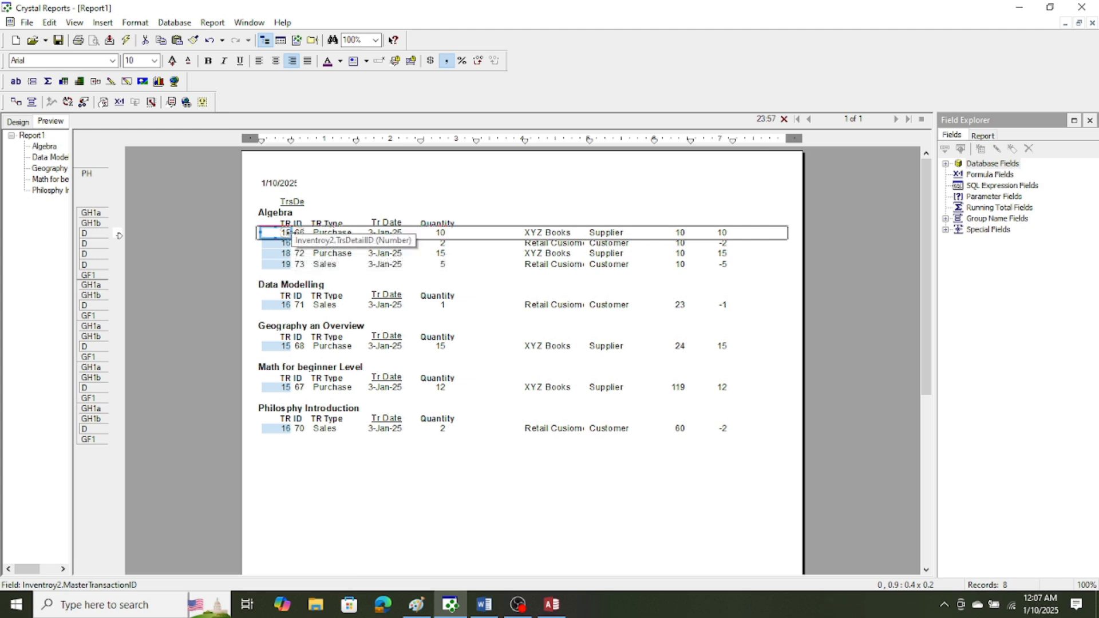
left_click_drag(290, 232, 276, 233)
left_click(327, 513)
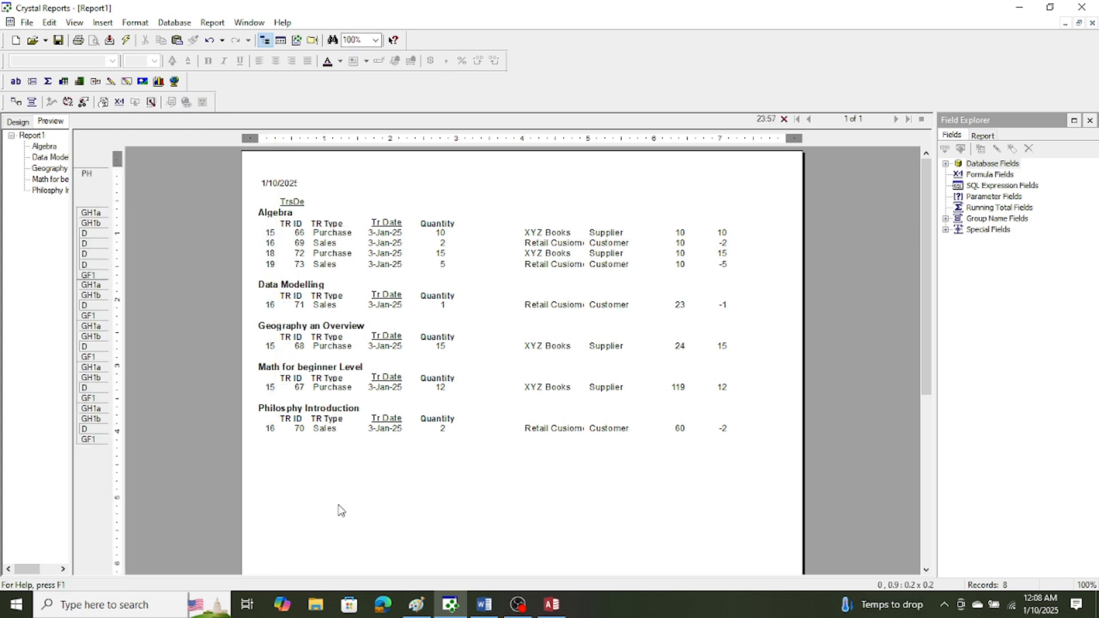
Narrow the TR ID heading so it no longer overlaps the TR Type heading.
left_click(298, 224)
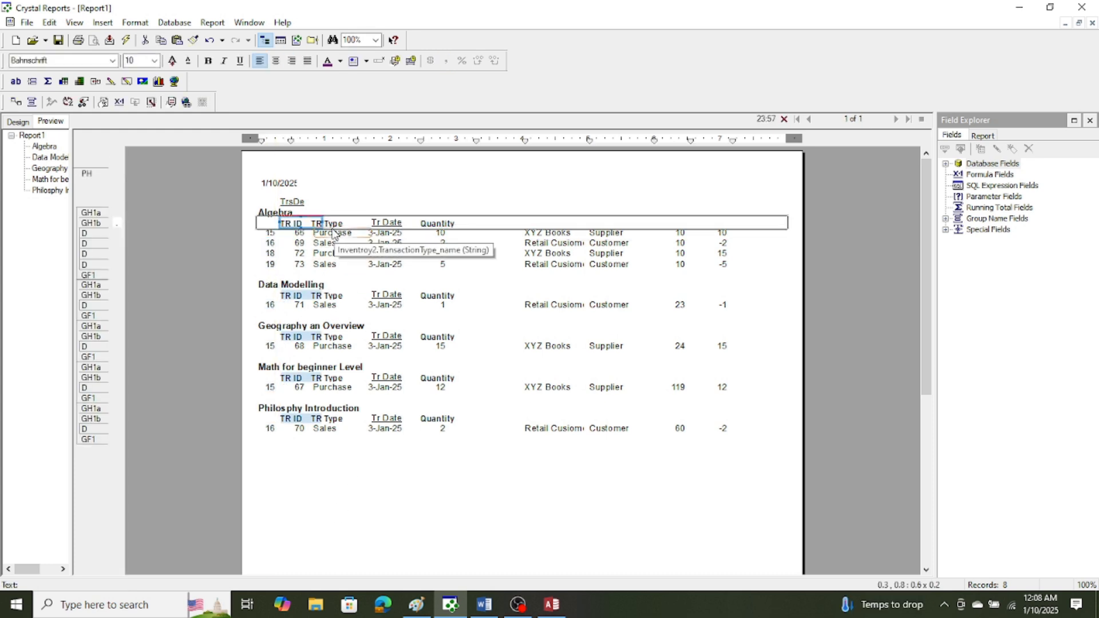
left_click_drag(321, 223, 308, 223)
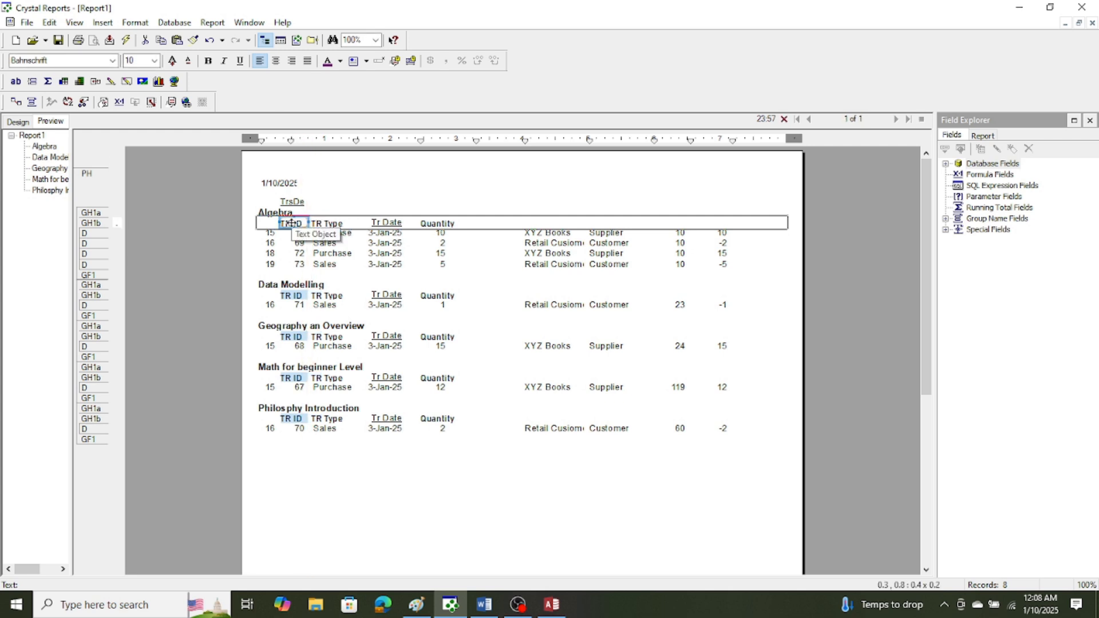
left_click(371, 195)
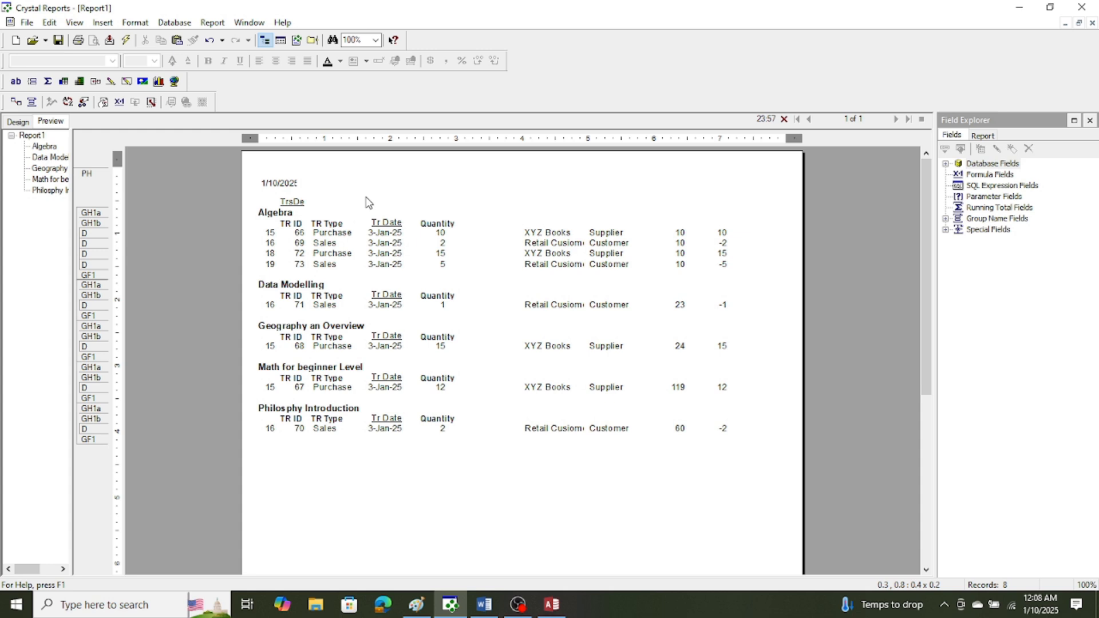
Paste a copy of the TR ID heading above the MasterTransactionID column and change its text to MTR ID.
left_click(300, 223)
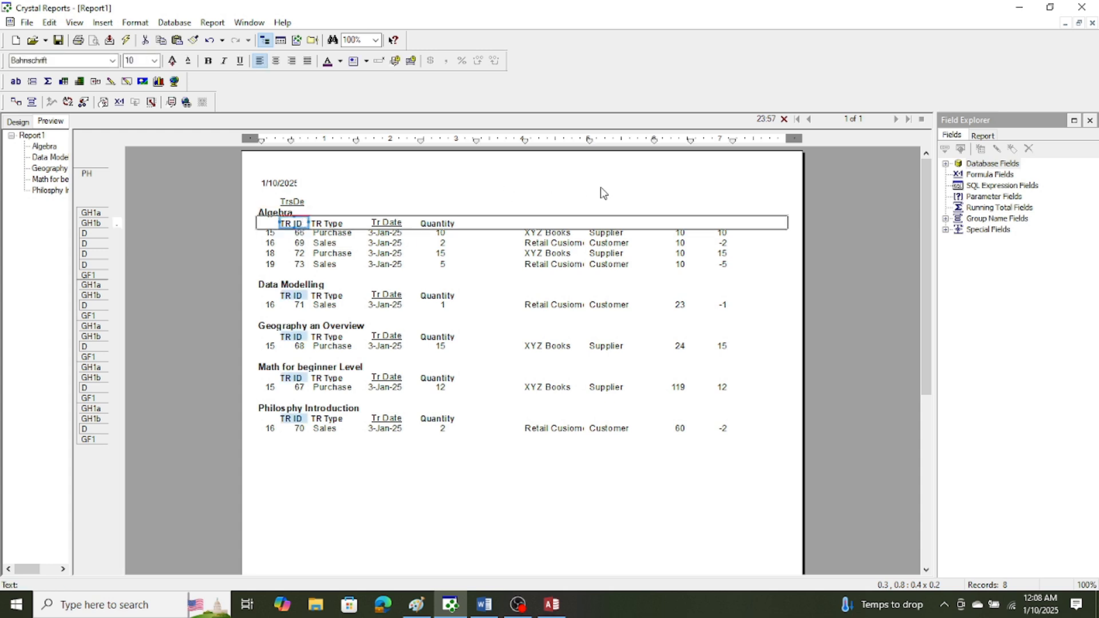
key("ctrl+v")
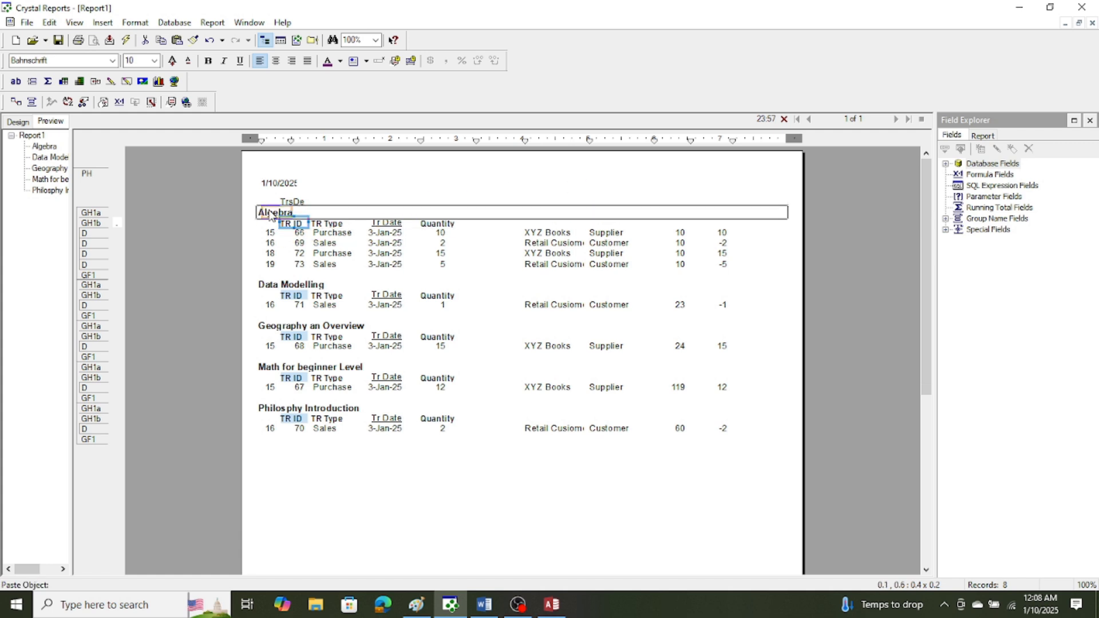
left_click(260, 220)
left_click(260, 223)
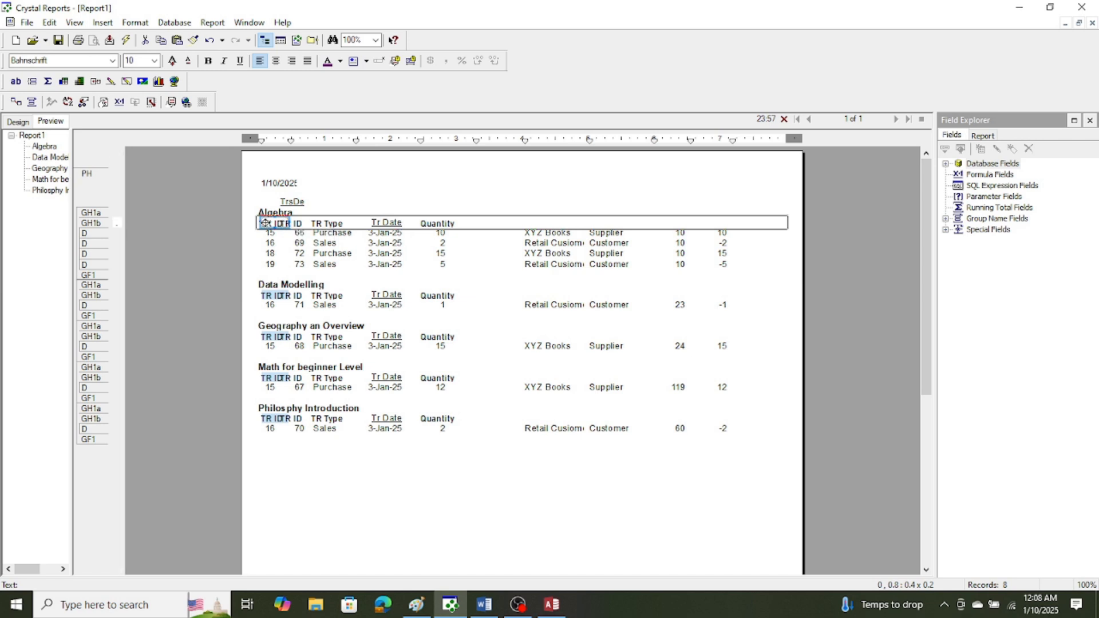
double_click(265, 223)
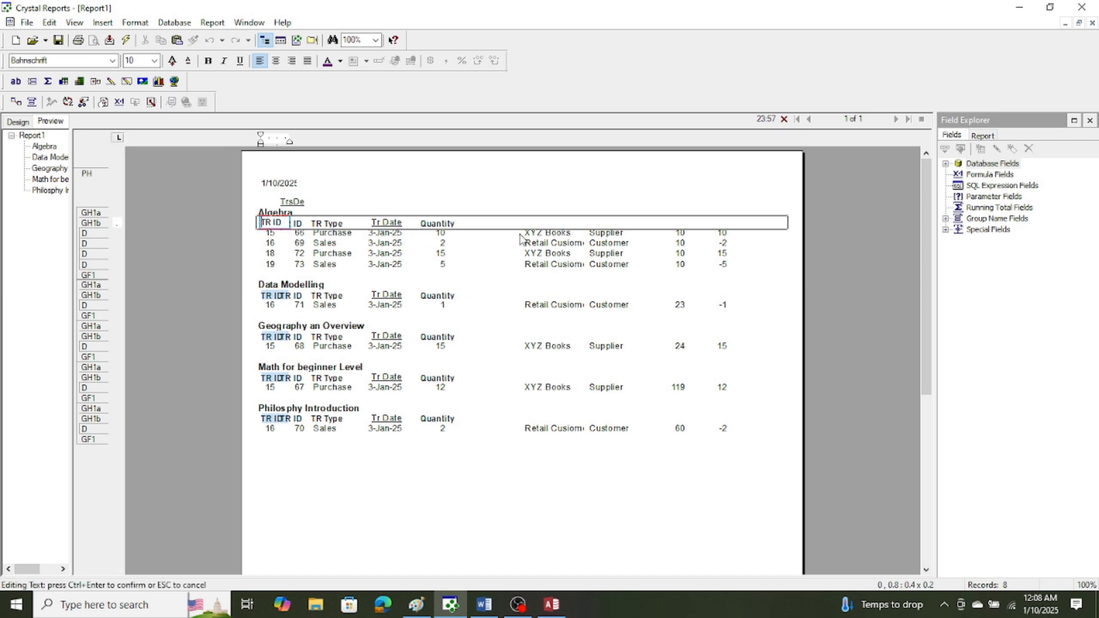
type("MTR")
left_click(443, 195)
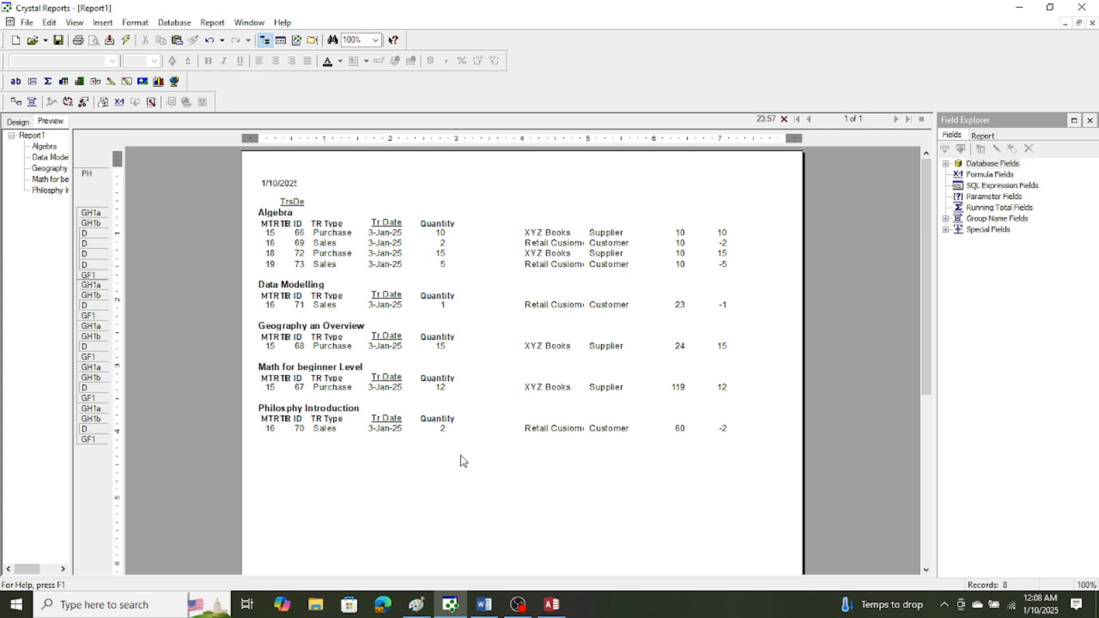
Move the Quantity and Tr Date headings with their fields toward the party name column, keeping each heading over its field.
left_click_drag(449, 210, 500, 223)
left_click(439, 502)
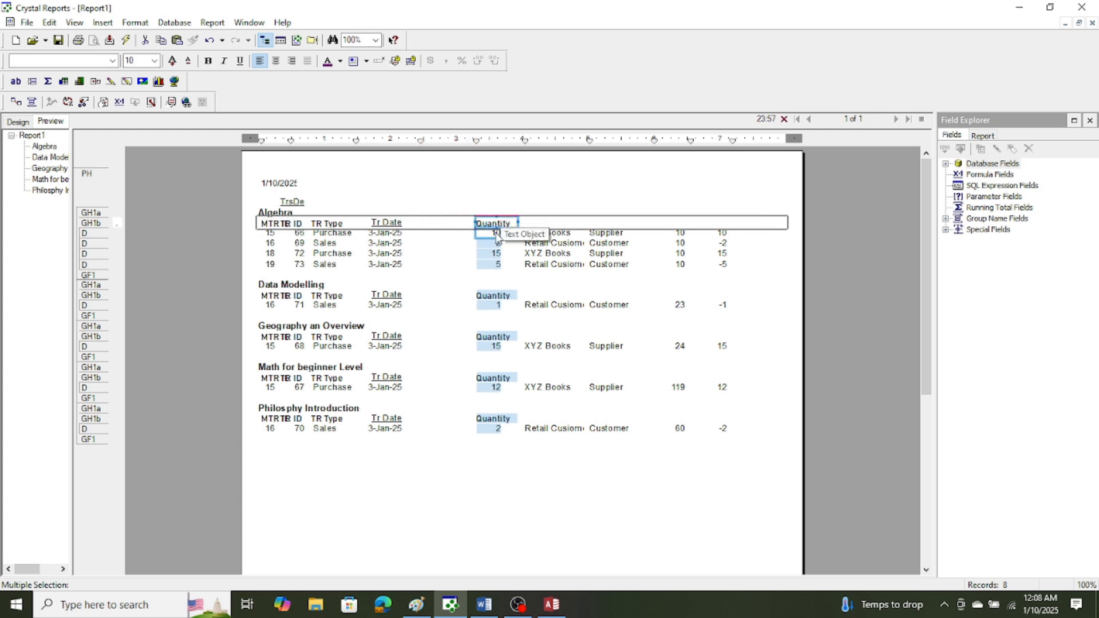
left_click(374, 556)
left_click_drag(408, 482, 437, 221)
left_click(380, 525)
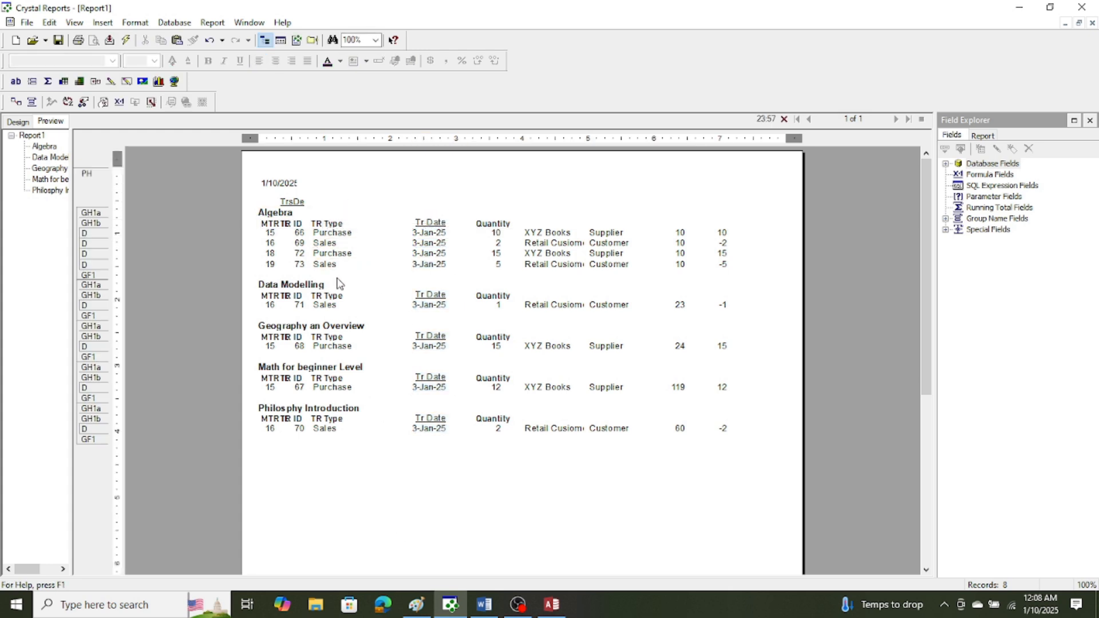
Move the TR Type and TR ID headings with their fields closer to the date column, clearing the MTR ID heading.
left_click_drag(330, 236, 377, 225)
left_click(369, 498)
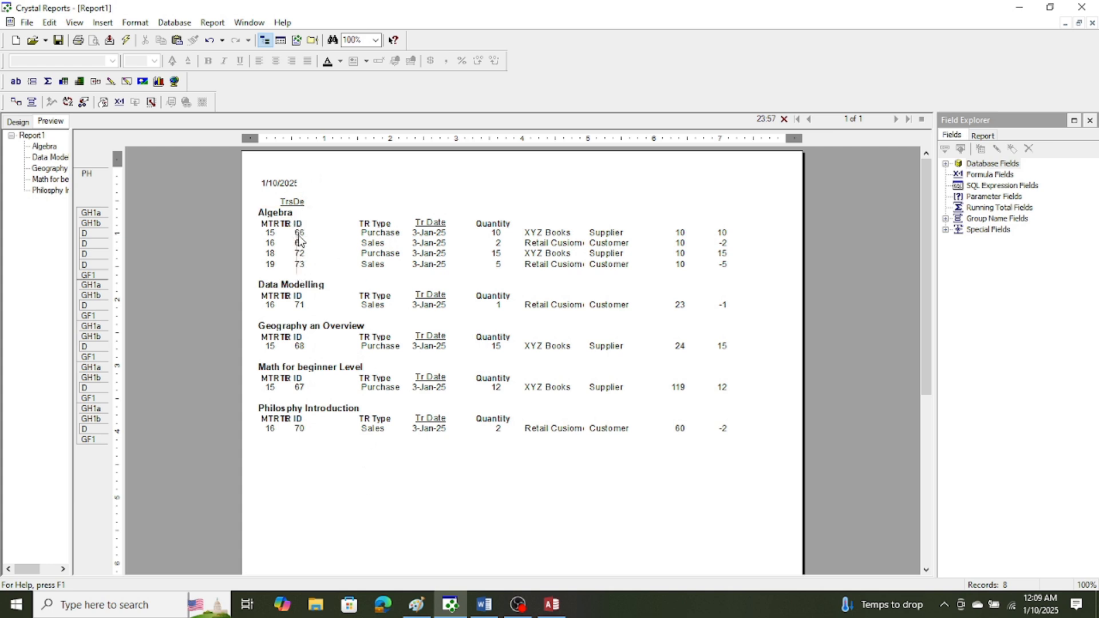
left_click_drag(298, 222, 340, 221)
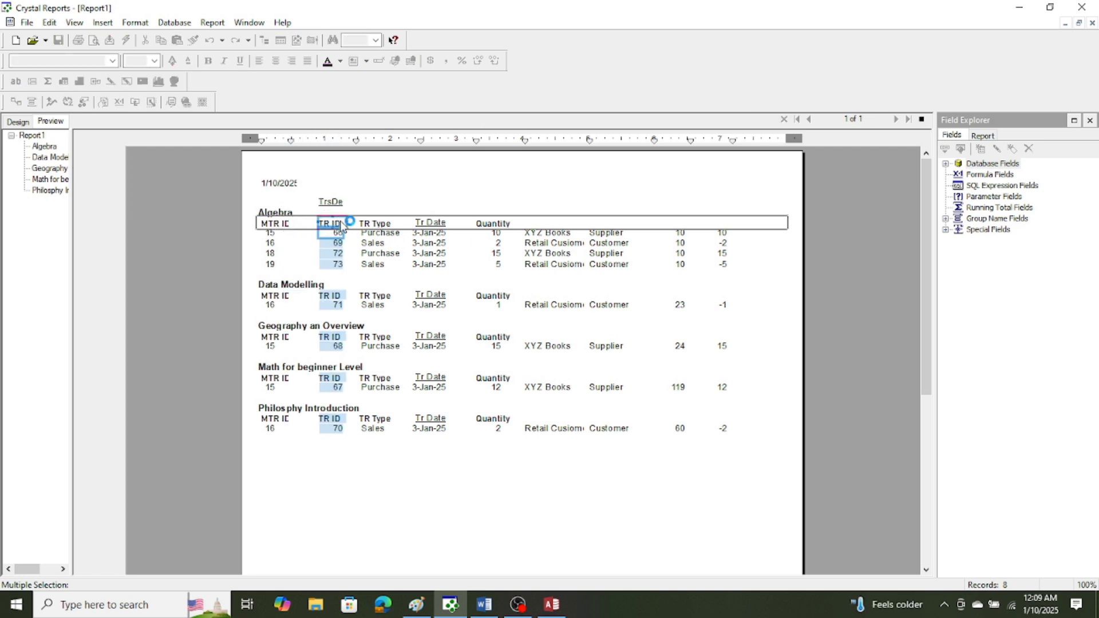
left_click(342, 492)
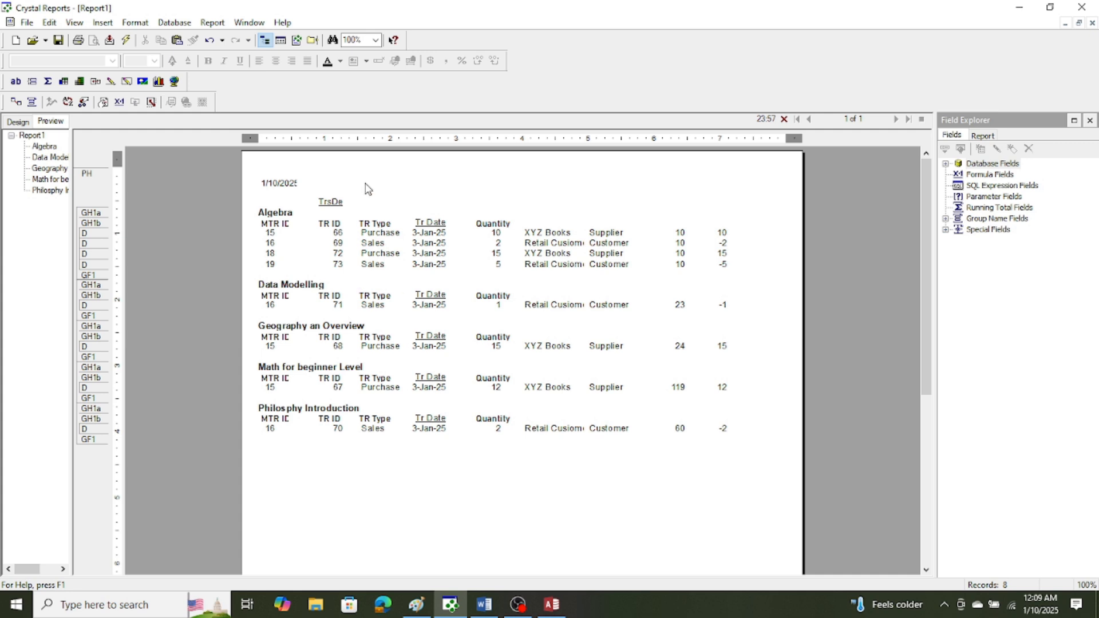
left_click(334, 233)
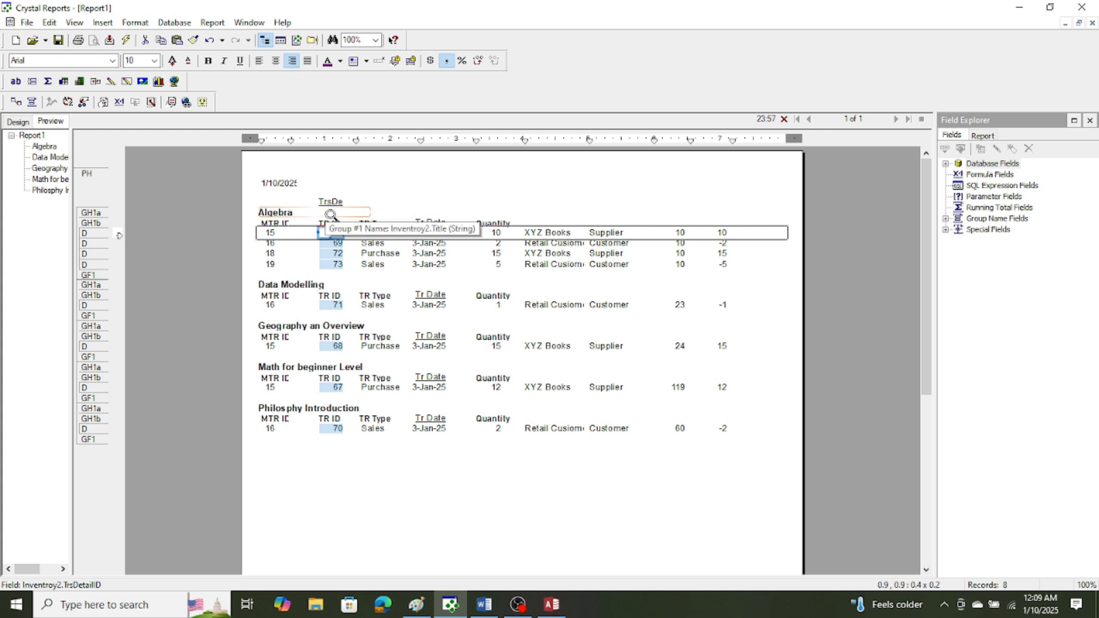
left_click(394, 175)
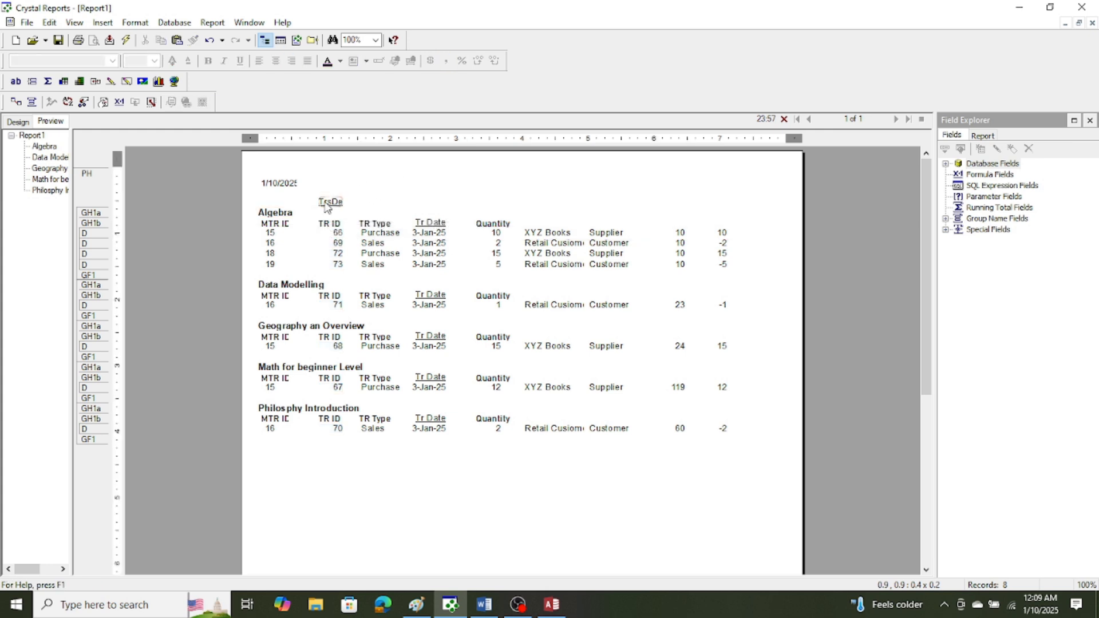
Widen the MTR ID heading to fit its full text and delete the leftover TrsDe heading from the page header.
left_click(278, 223)
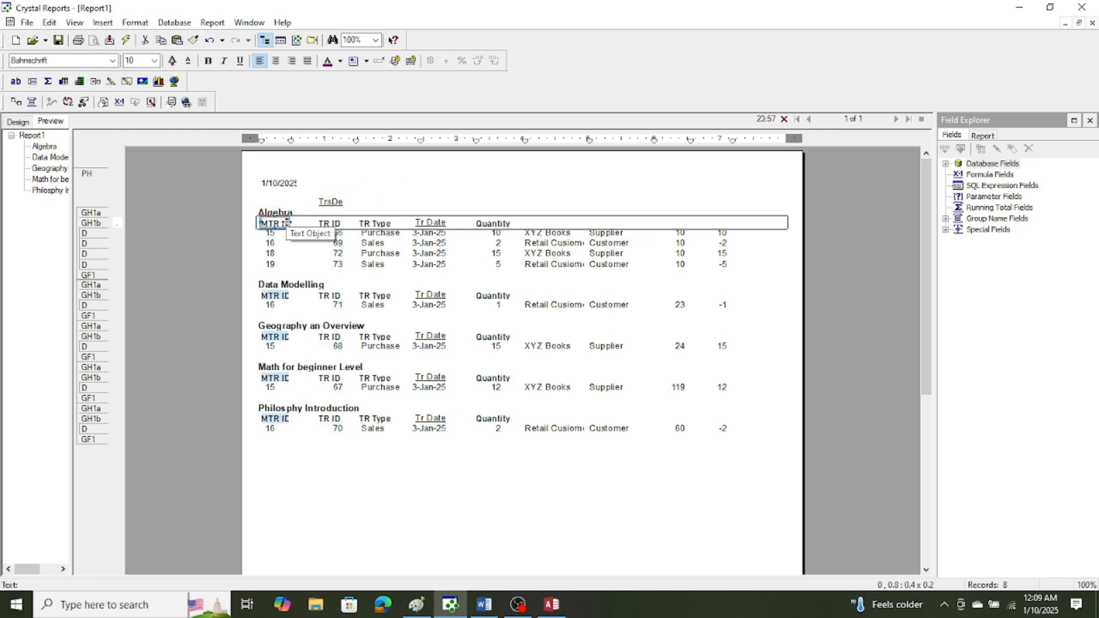
left_click_drag(290, 222, 295, 222)
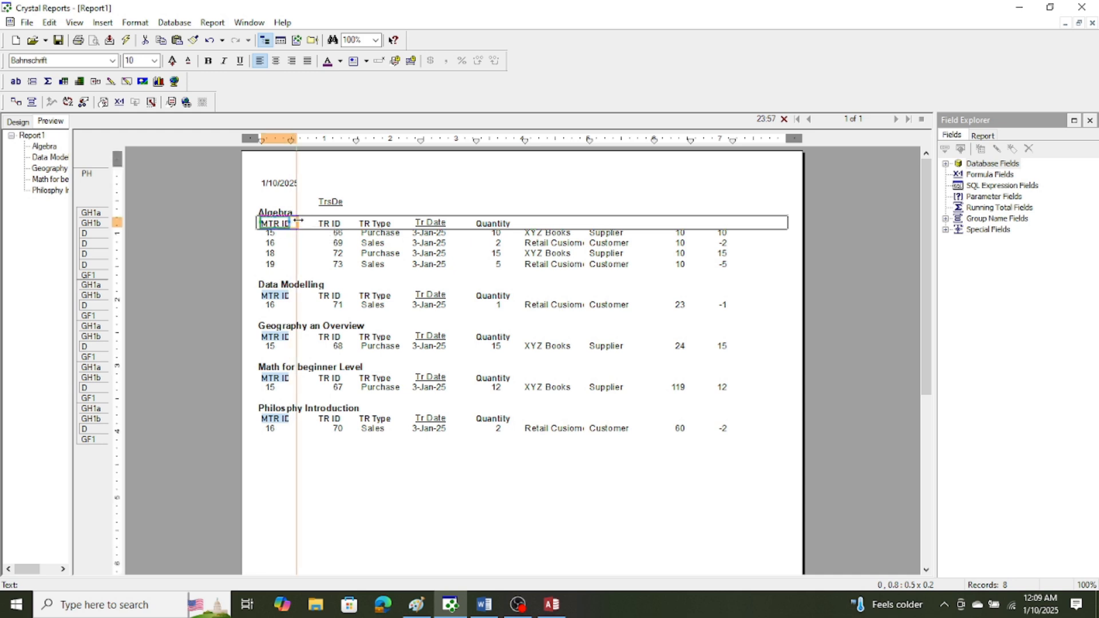
left_click(338, 524)
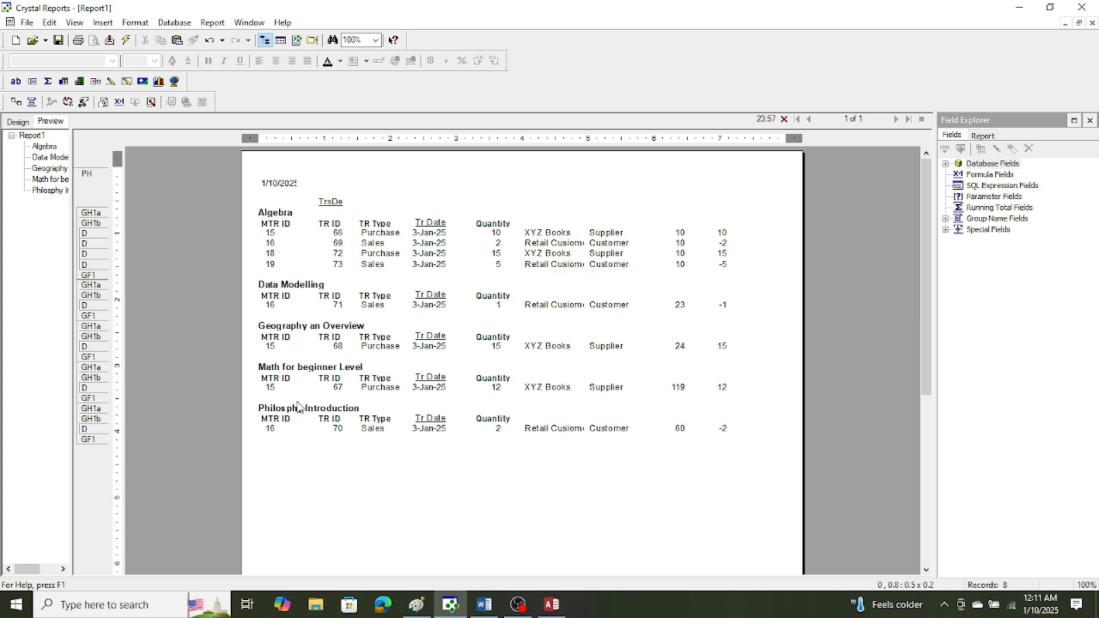
left_click(337, 204)
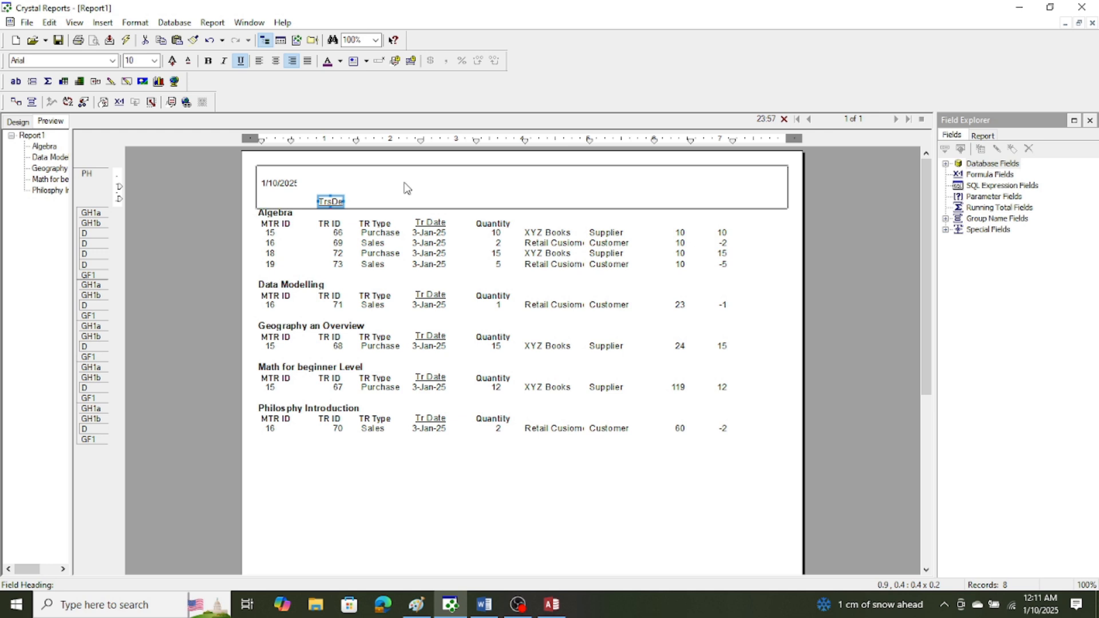
key("Delete")
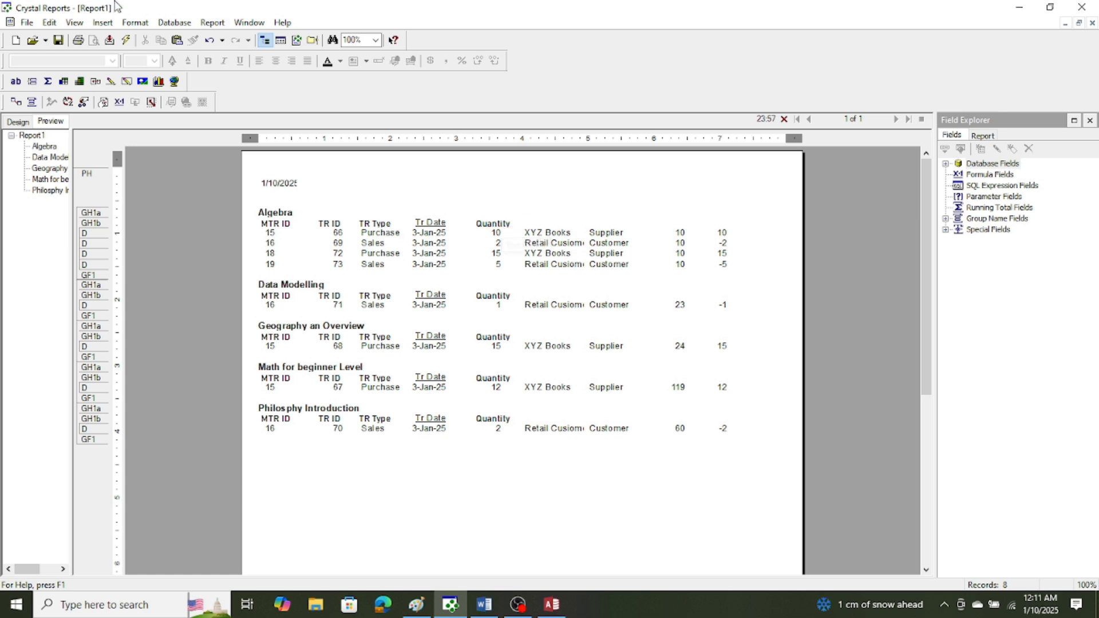
Insert a text object reading Party Name in group header section b above the party name column.
left_click(103, 23)
left_click(127, 38)
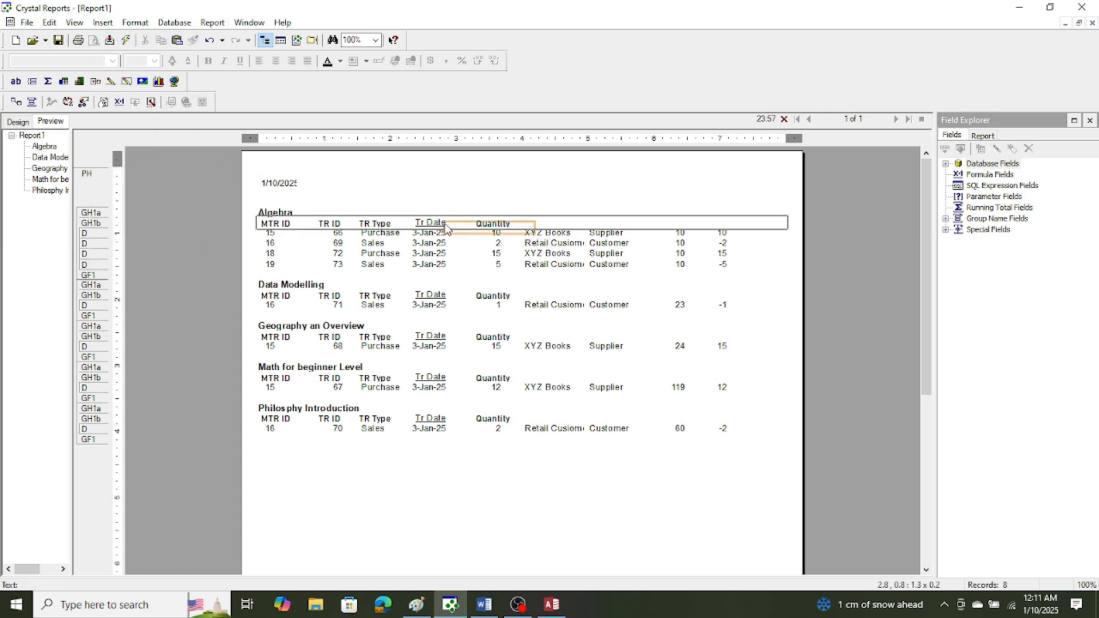
left_click(522, 224)
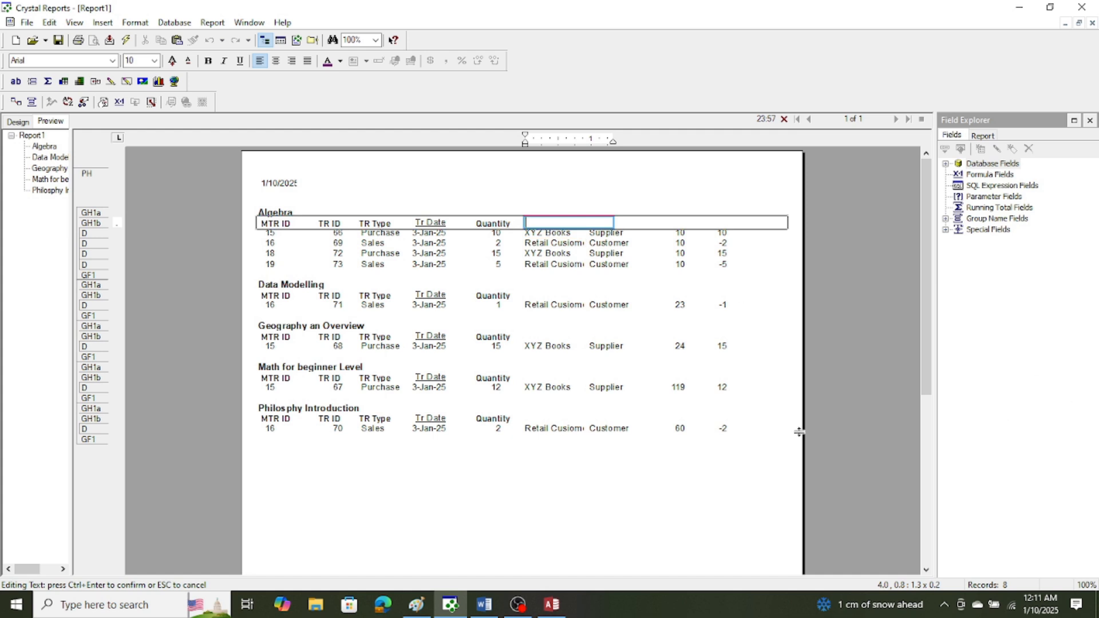
type("Party Name")
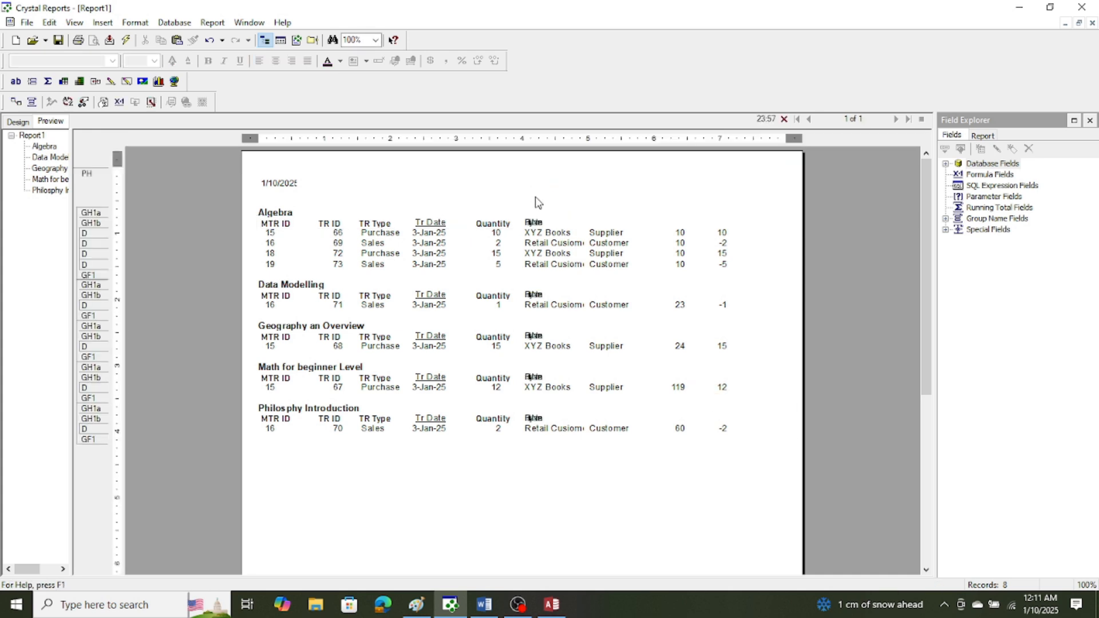
Set the Party Name heading's font to Bahnschrift.
left_click(535, 222)
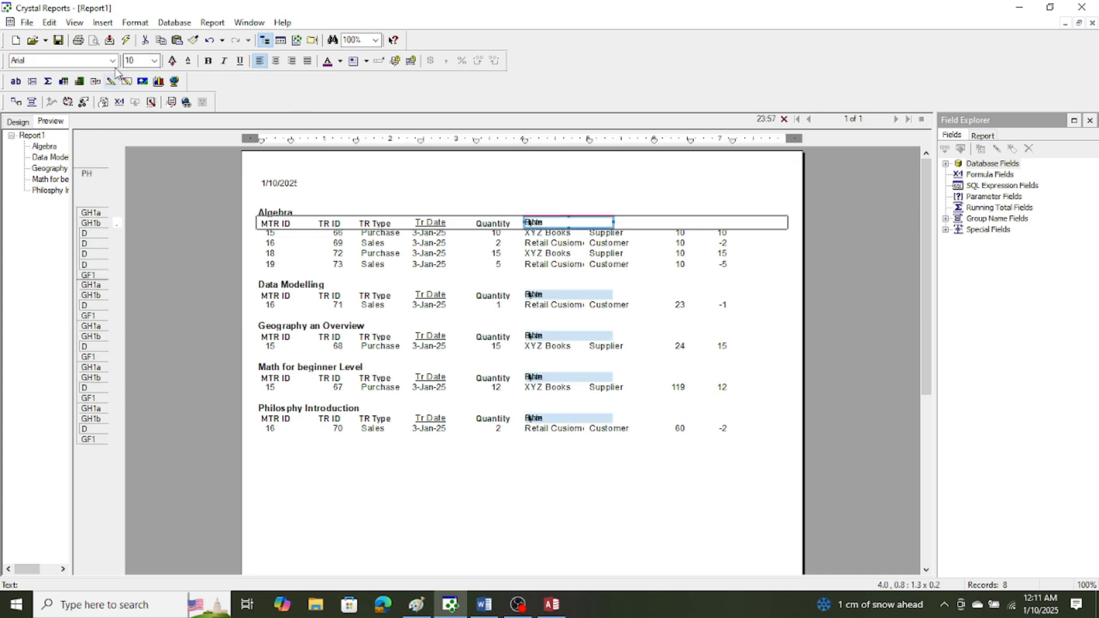
left_click(112, 60)
left_click(78, 115)
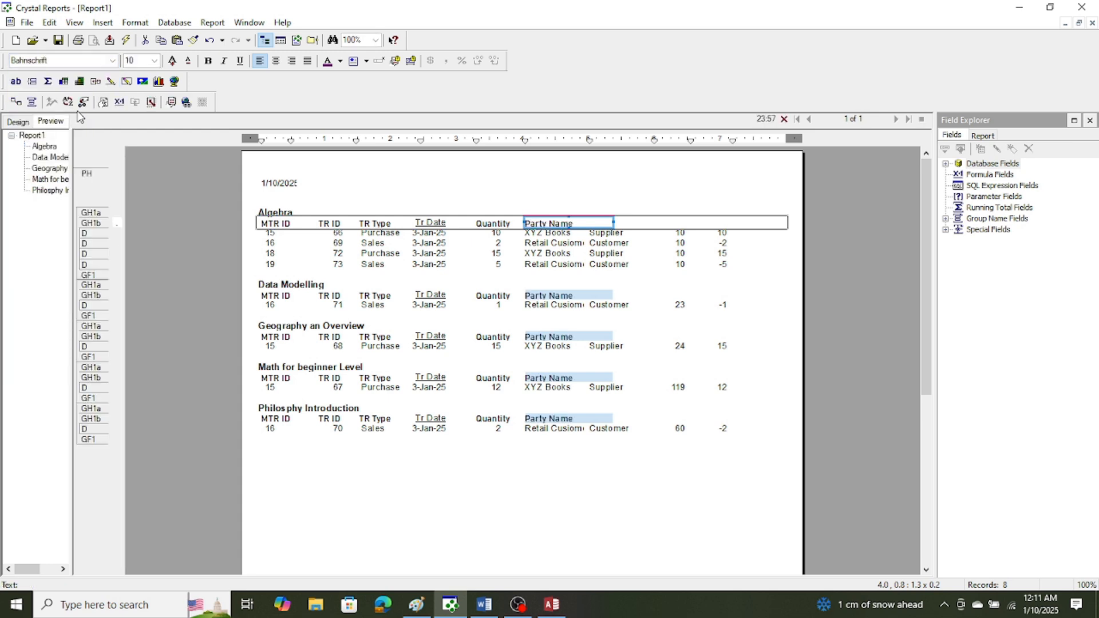
Insert a text object reading Party Type in group header section b above the party type column.
left_click(161, 283)
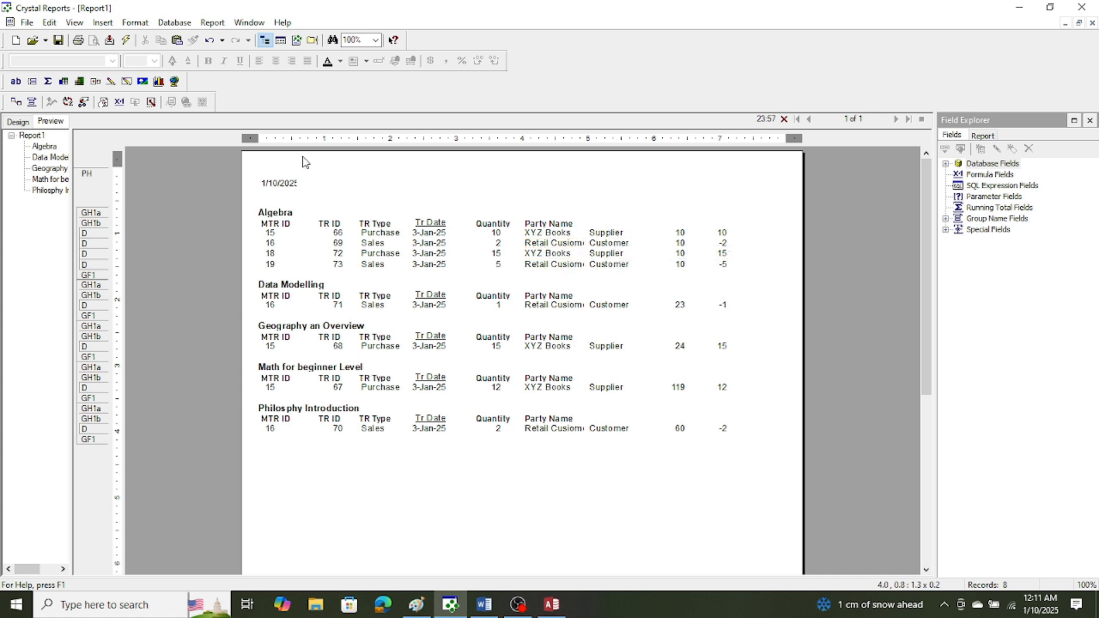
left_click(100, 24)
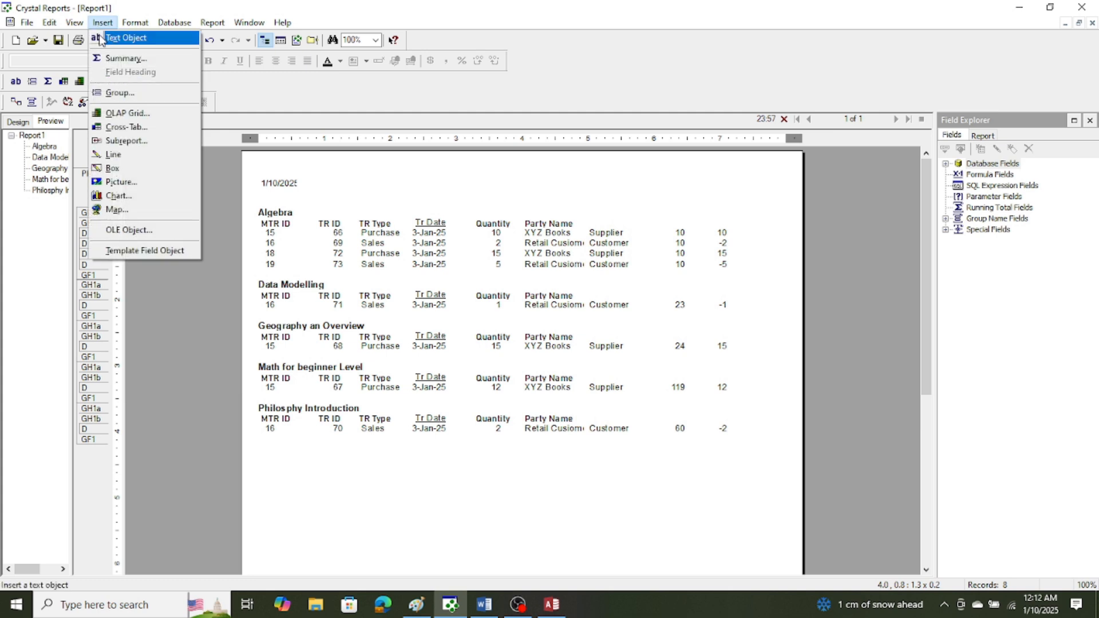
left_click(100, 39)
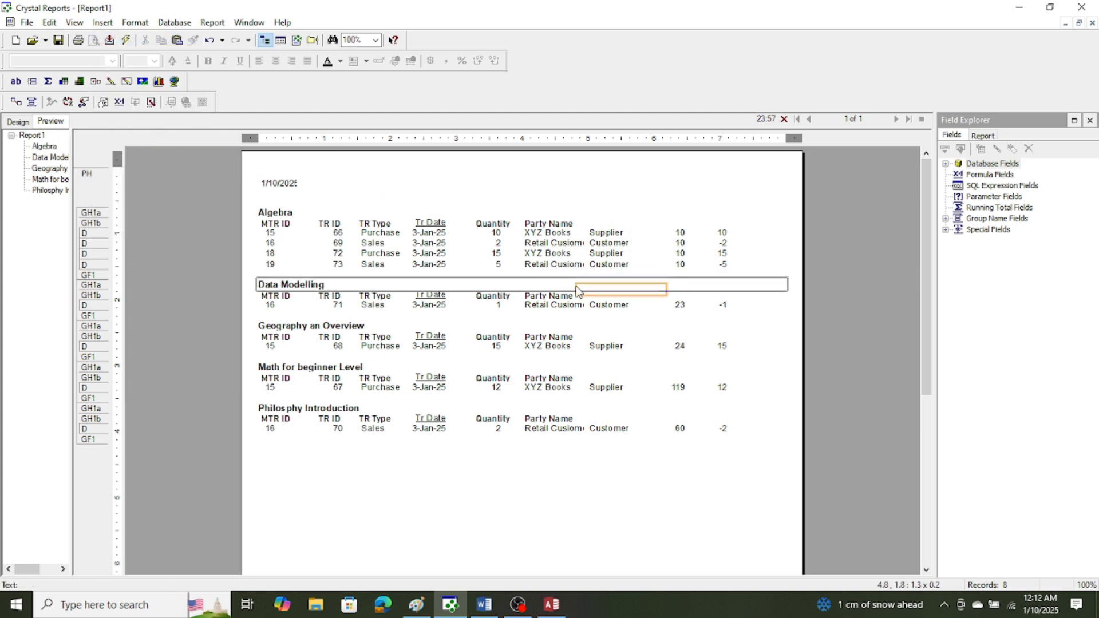
left_click(584, 223)
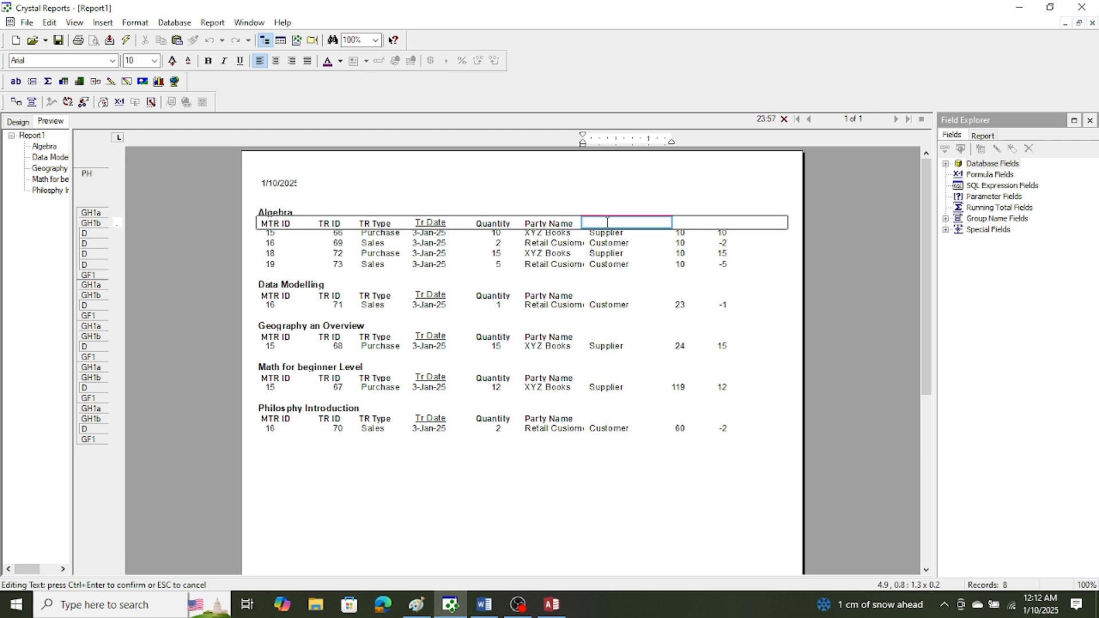
type("Party Type")
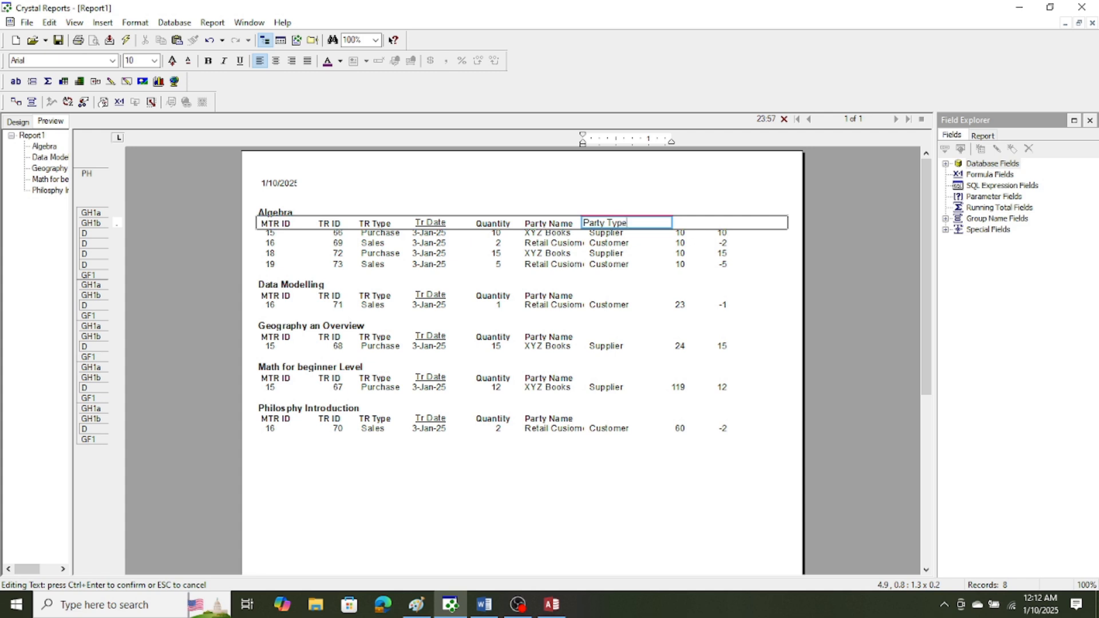
left_click(541, 175)
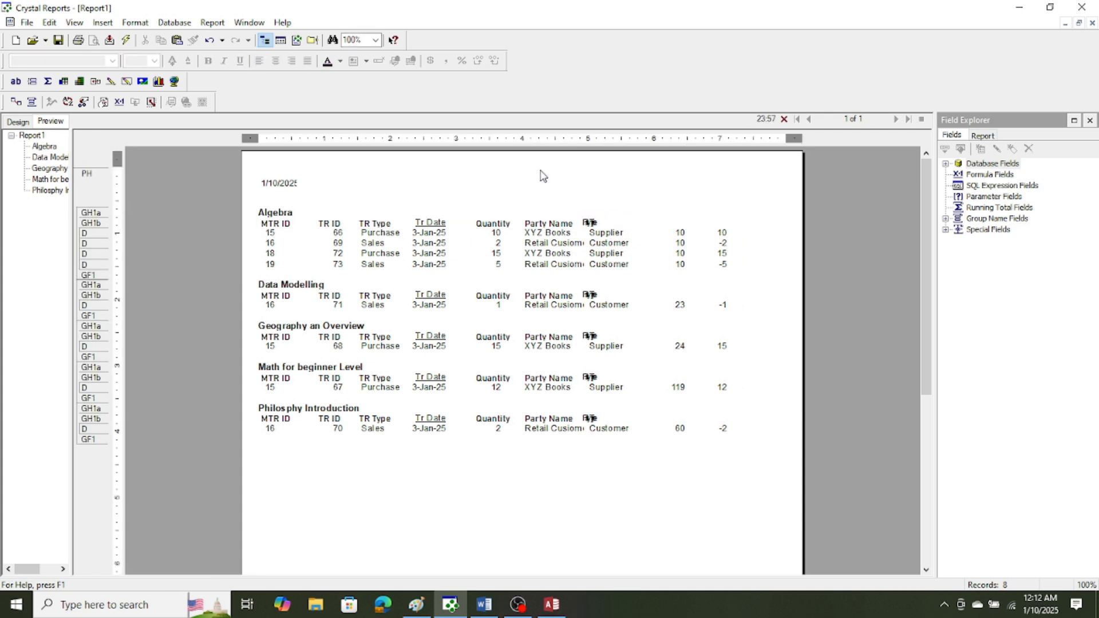
Set the Party Type heading's font to Bahnschrift.
left_click(607, 220)
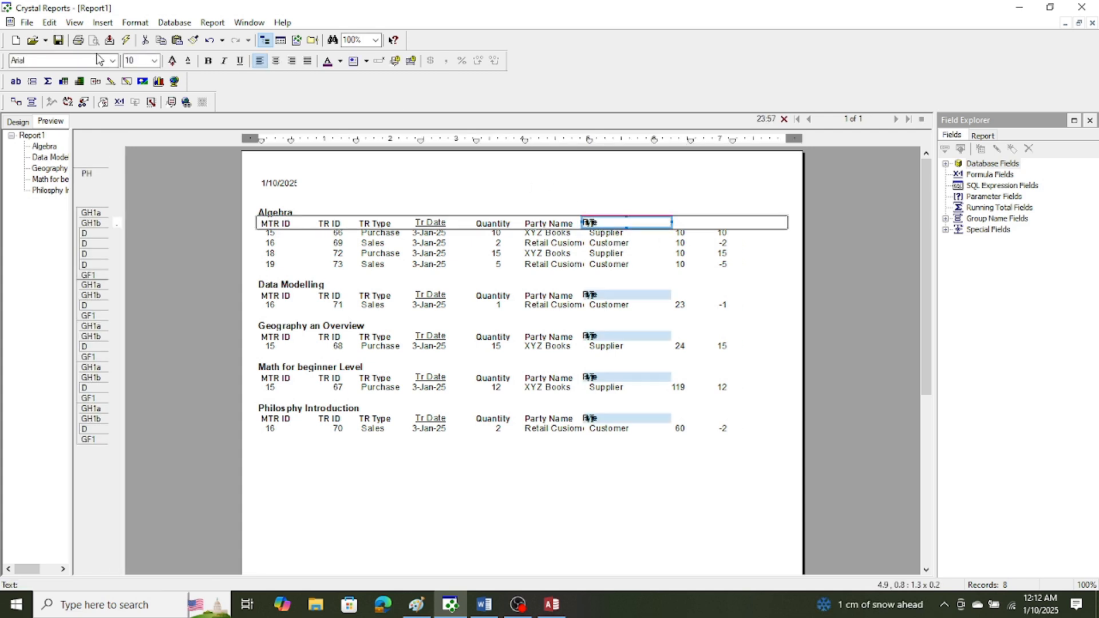
left_click(113, 60)
left_click(75, 113)
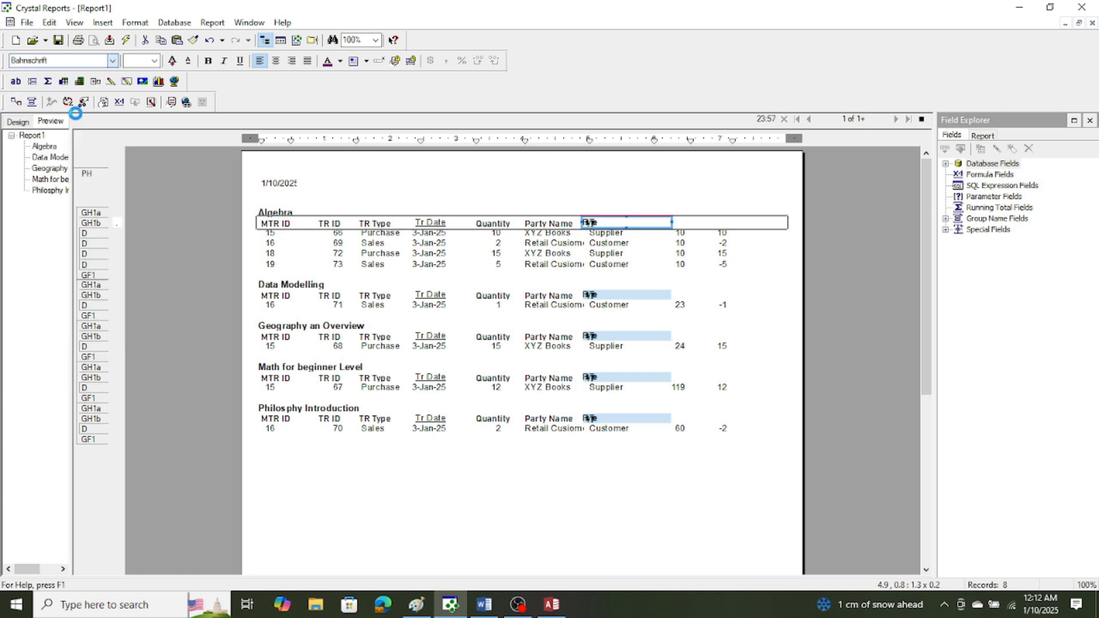
left_click(490, 179)
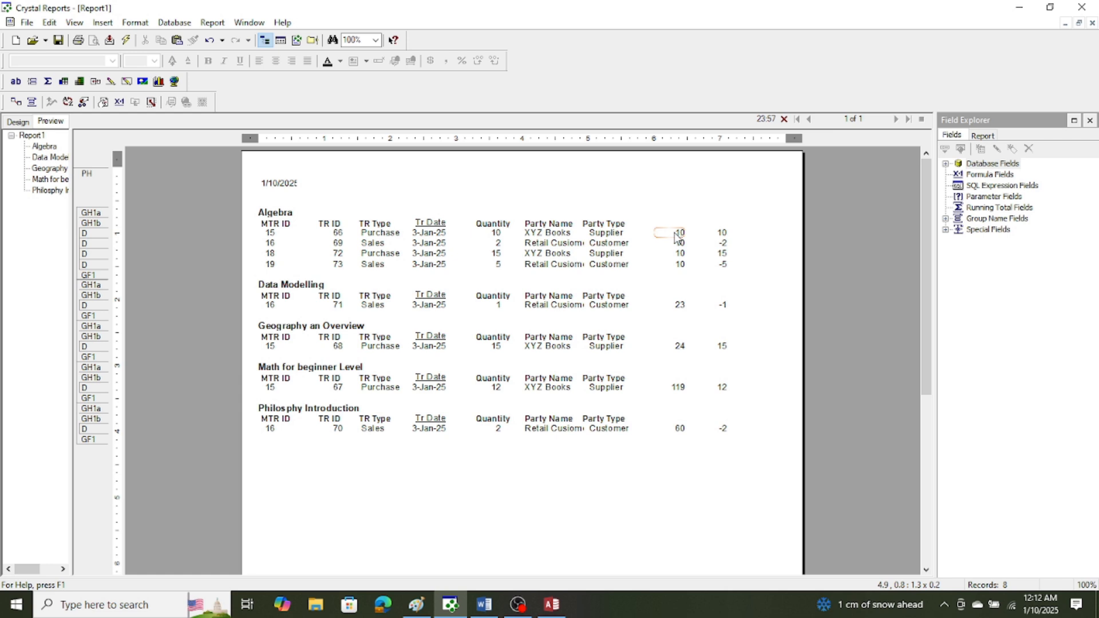
Move the OpeningStock field from the details section into group header section a, past the Party Type column on the book title's line.
left_click_drag(677, 237, 321, 215)
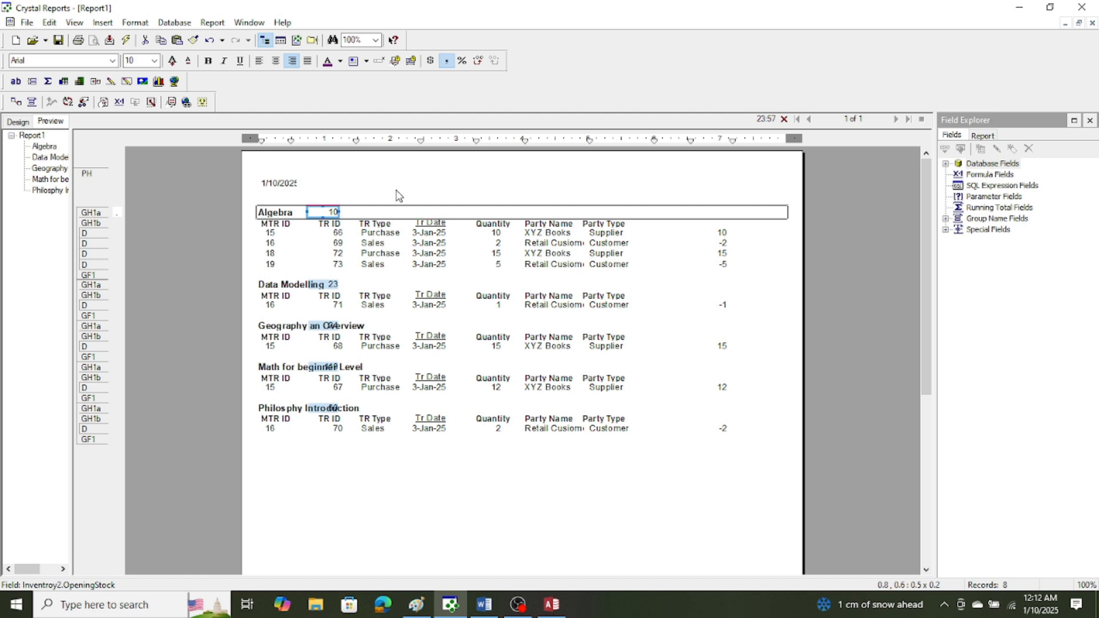
left_click(328, 189)
left_click(320, 213)
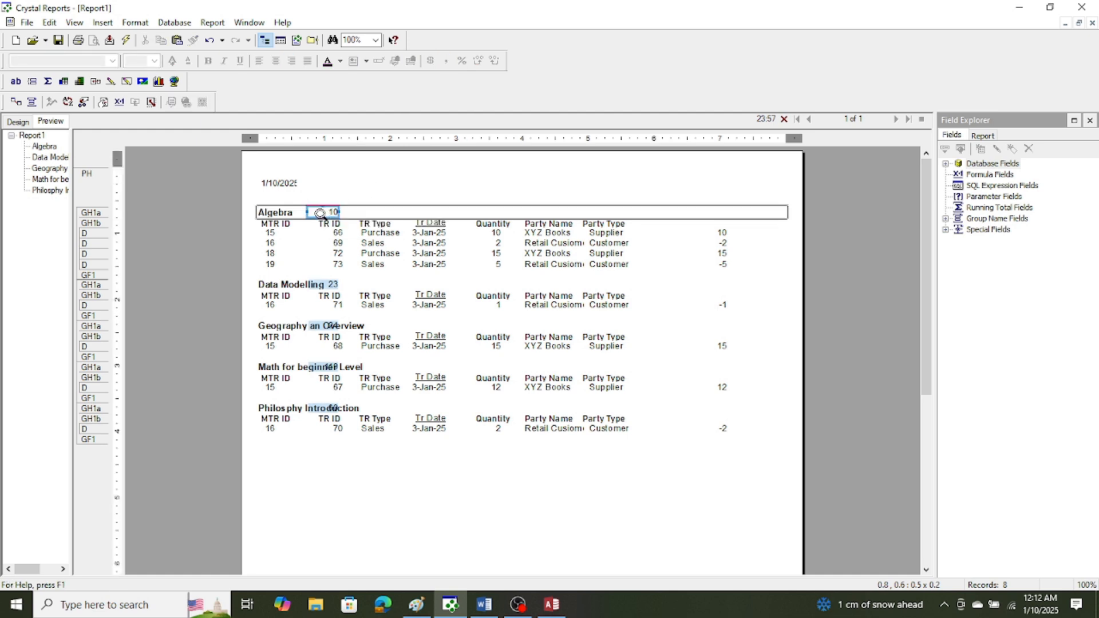
left_click_drag(320, 213, 660, 213)
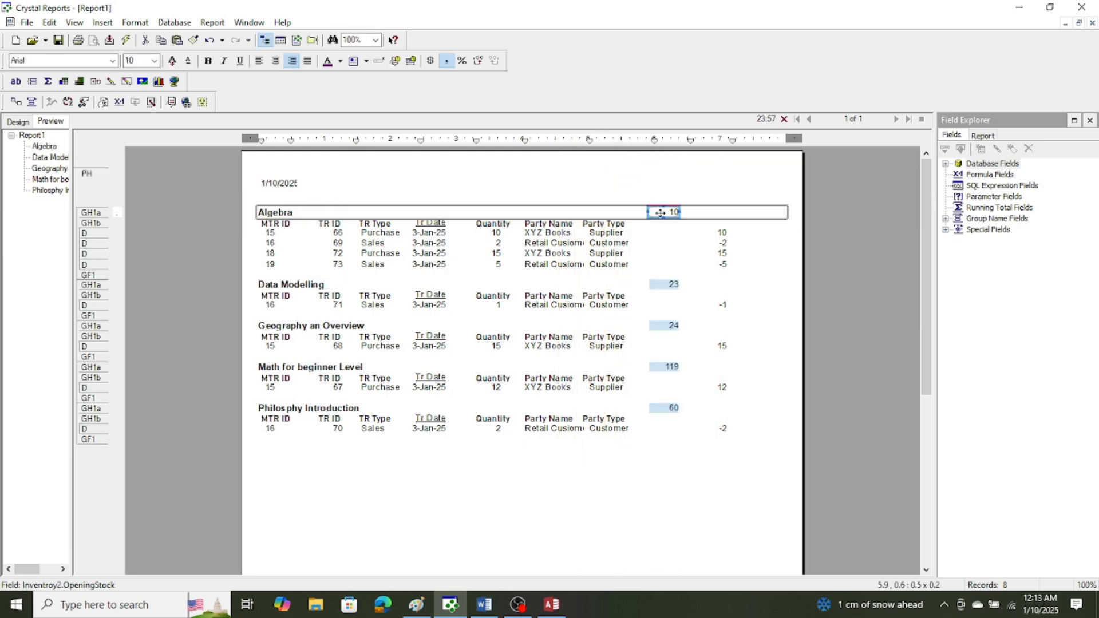
left_click(657, 181)
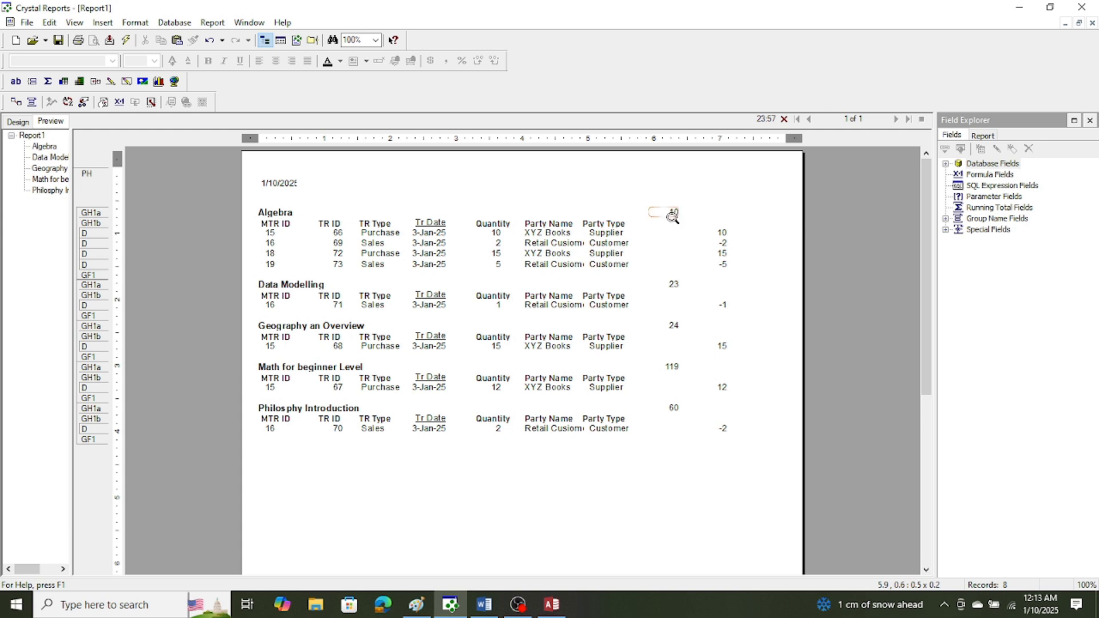
Insert a text object reading Opening Stock in group header section a, just before the OpeningStock field.
left_click(103, 23)
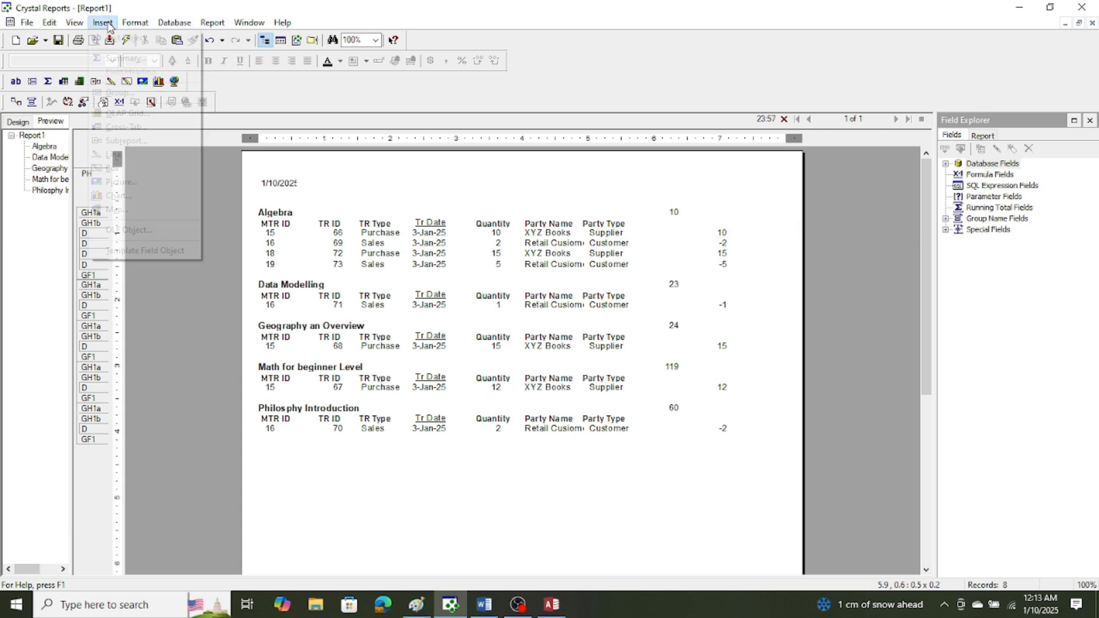
left_click(123, 36)
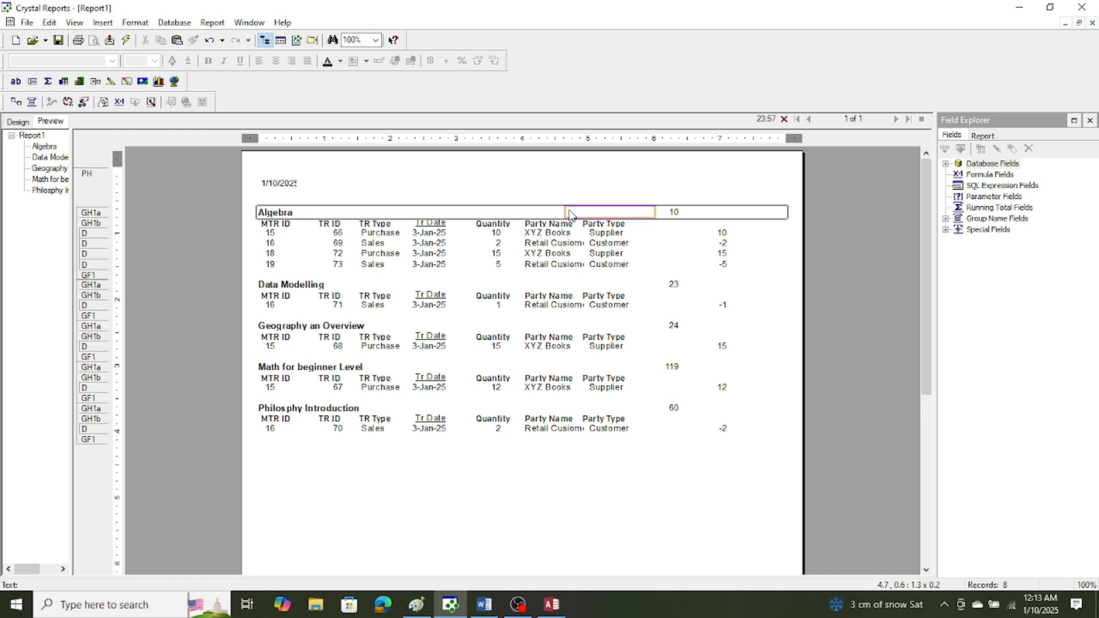
double_click(569, 214)
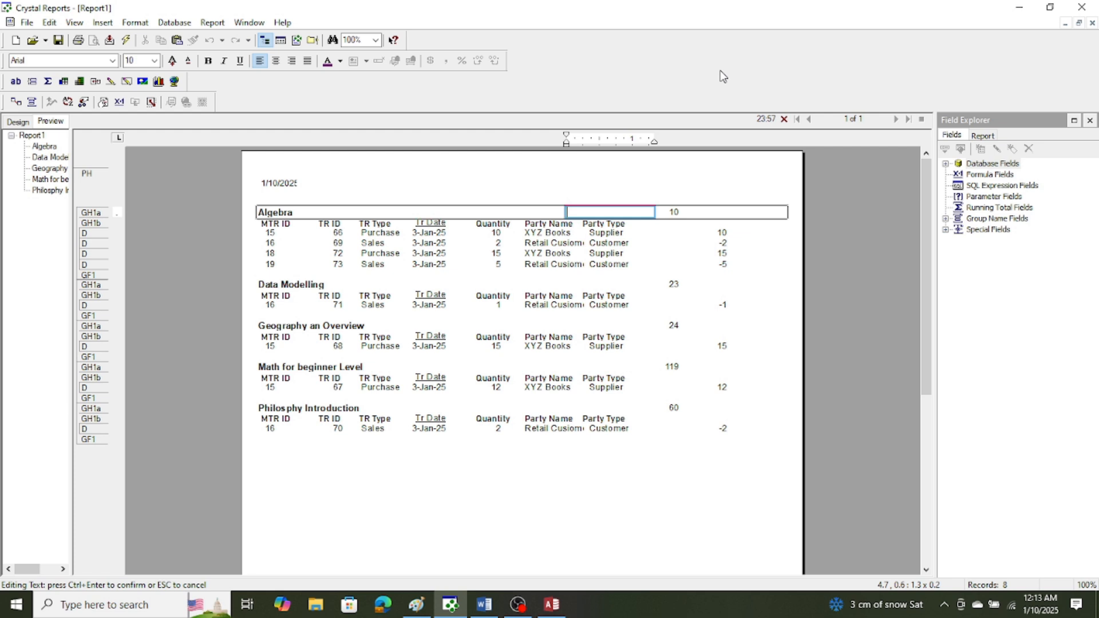
type("Opening Stock")
left_click(566, 172)
Set the Opening Stock label's font to Bahnschrift.
left_click(581, 213)
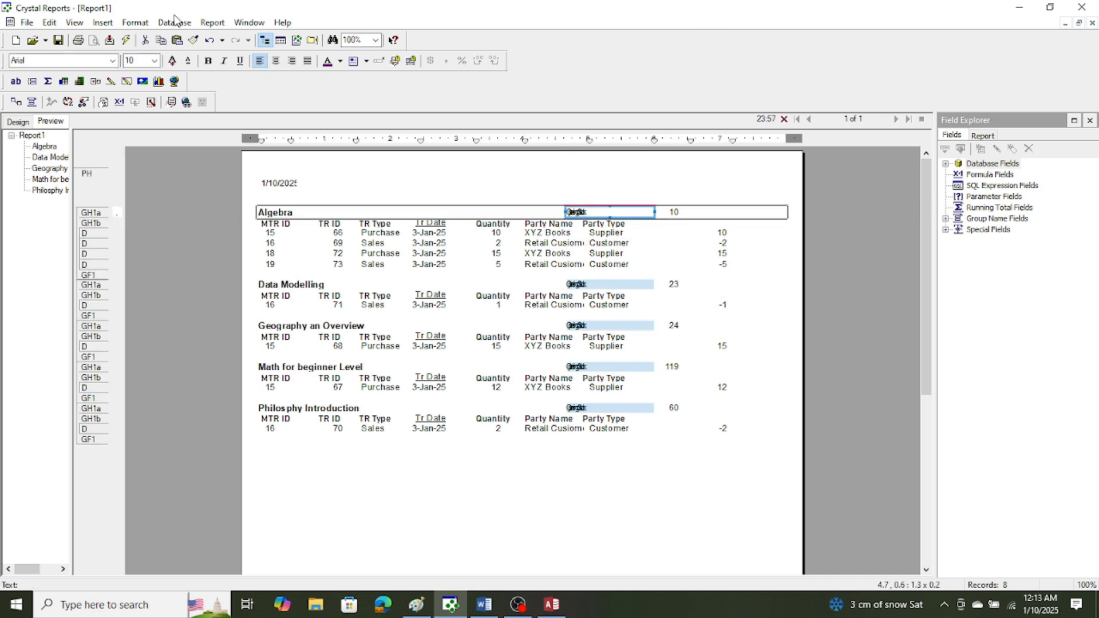
left_click(112, 61)
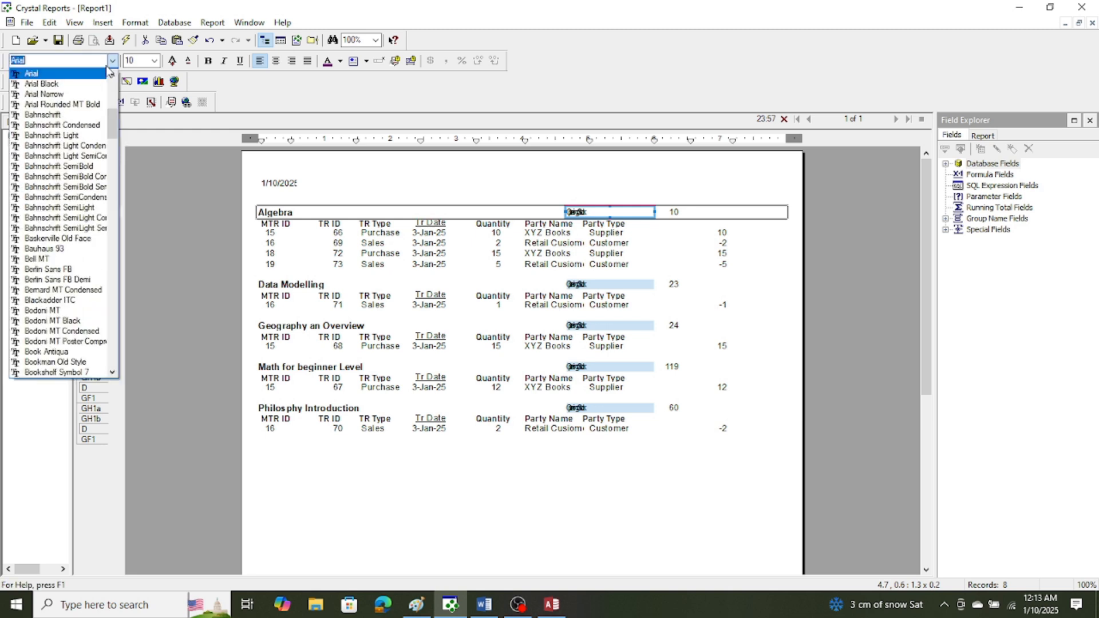
left_click(68, 120)
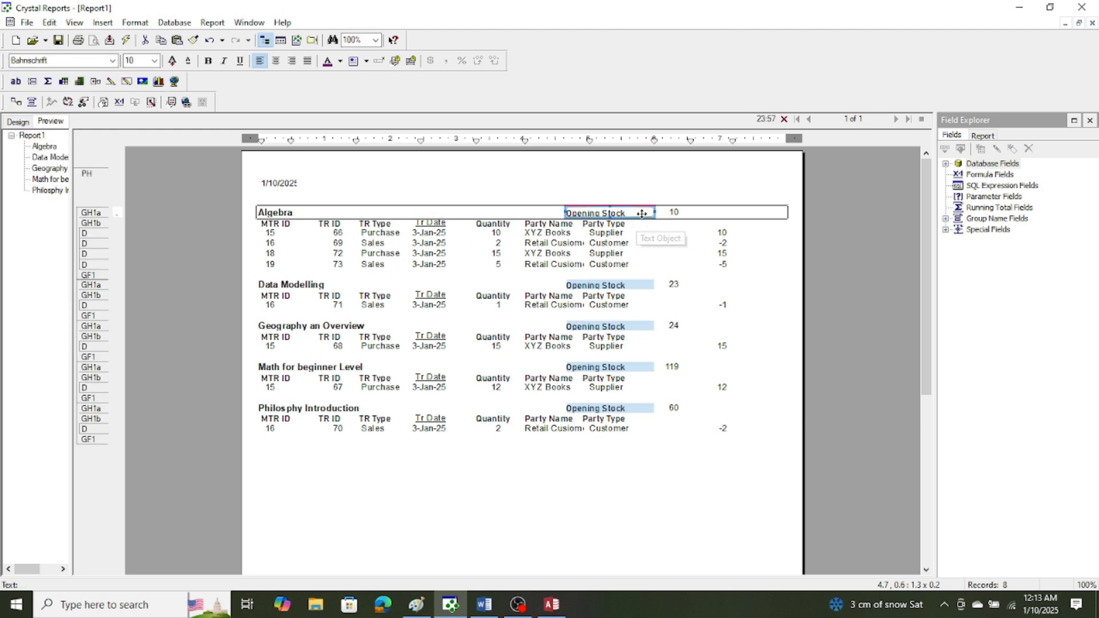
left_click(636, 198)
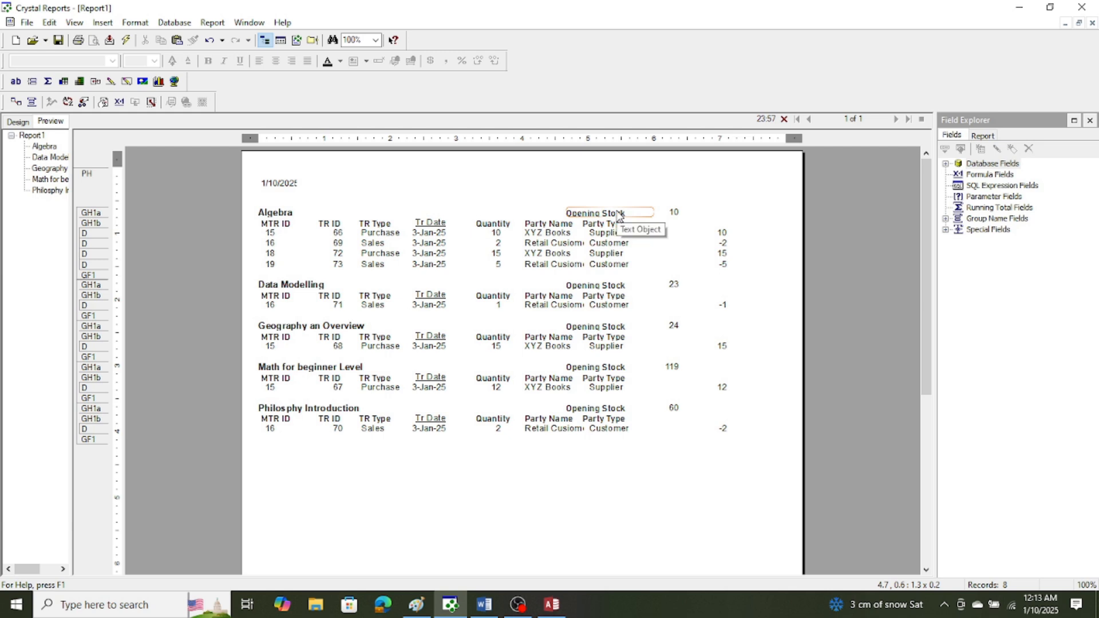
left_click(619, 216)
left_click(658, 189)
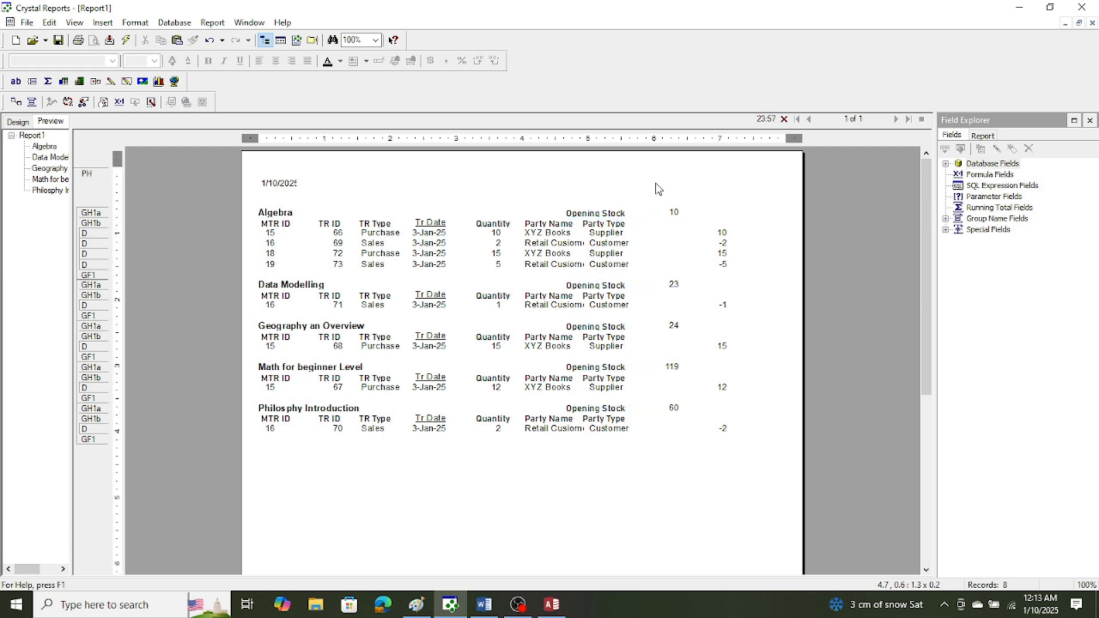
Embed the OpeningStock field inside the Opening Stock text object, with a space between the label and the field.
left_click_drag(673, 214, 632, 218)
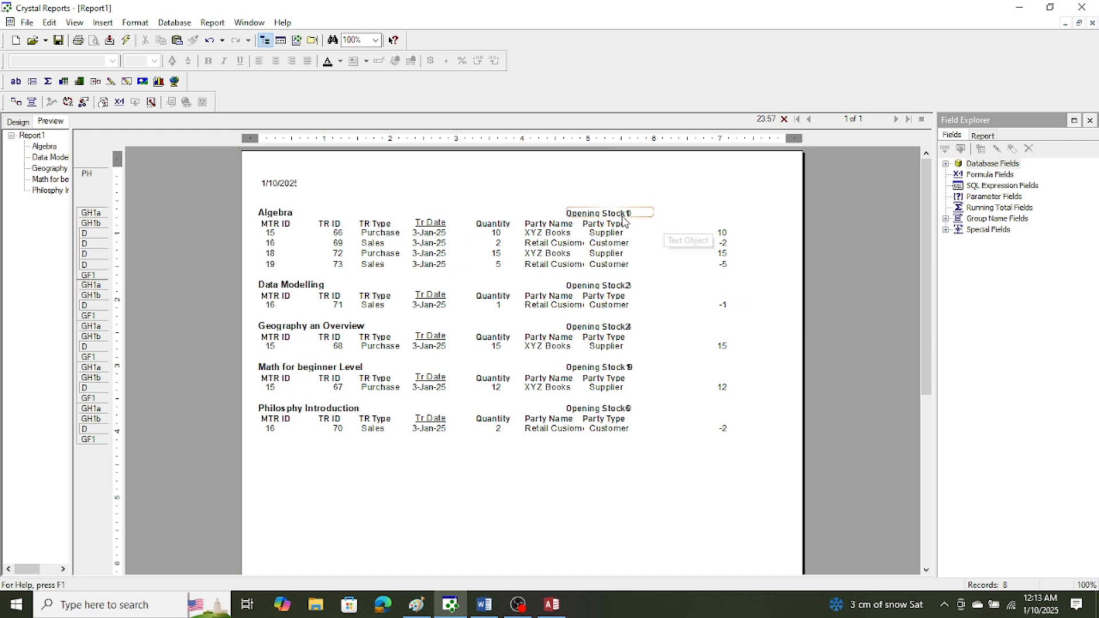
double_click(628, 214)
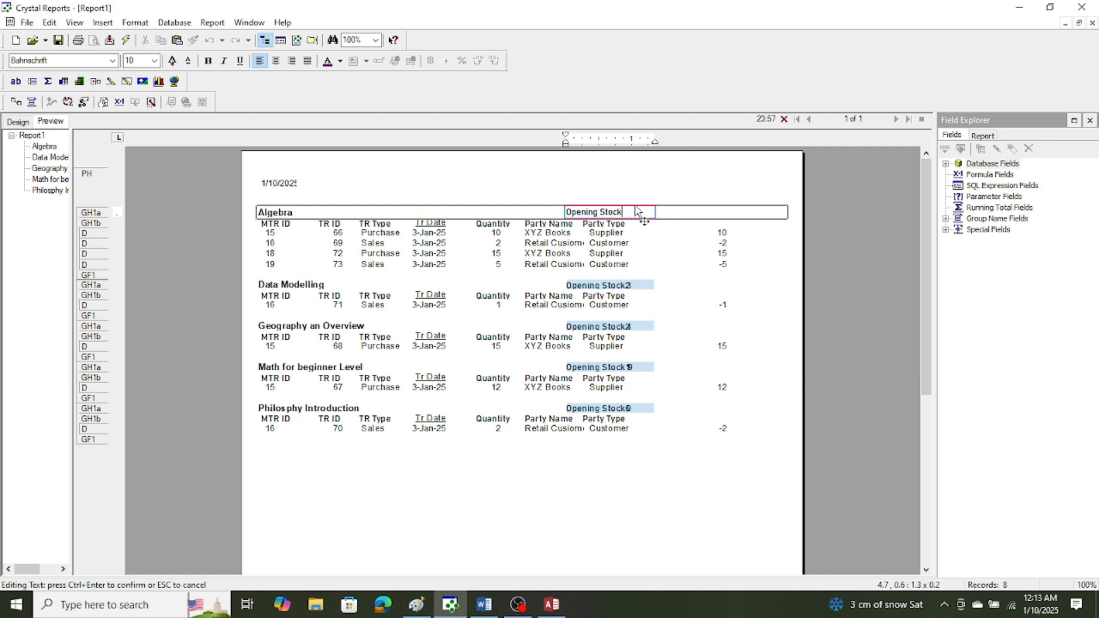
left_click(667, 189)
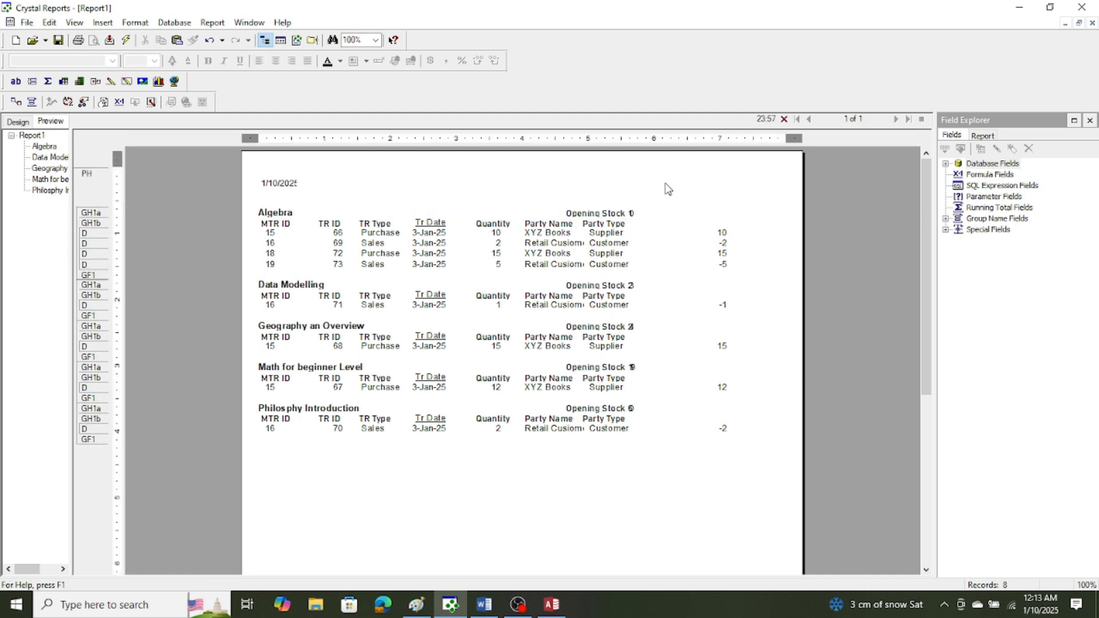
Apply the Bahnschrift font to the whole Opening Stock text object, including its embedded field.
left_click(635, 216)
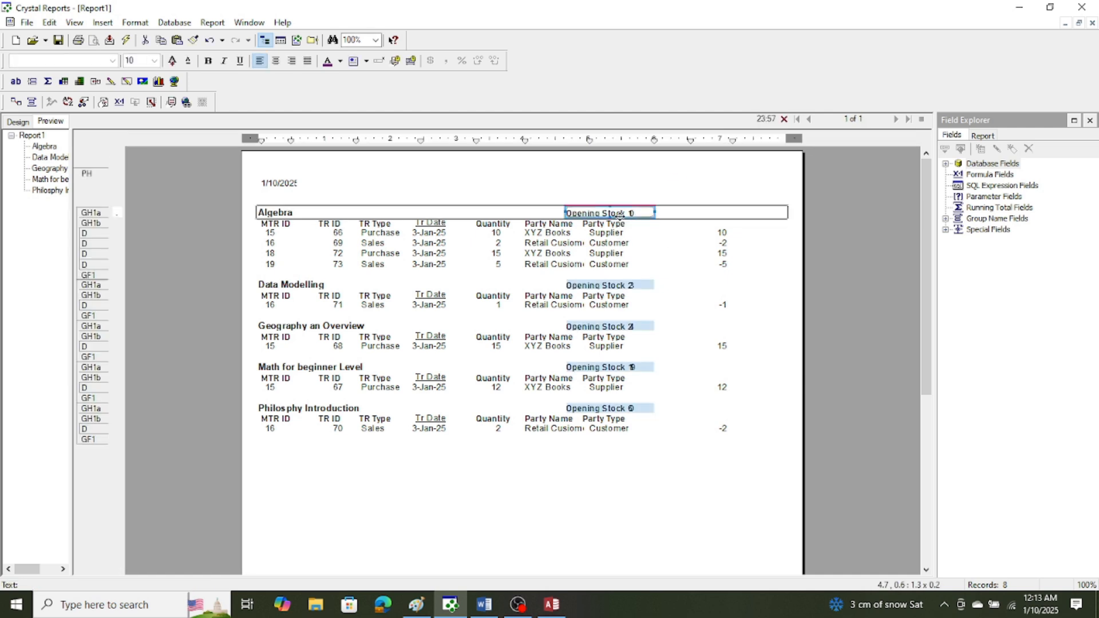
left_click(112, 60)
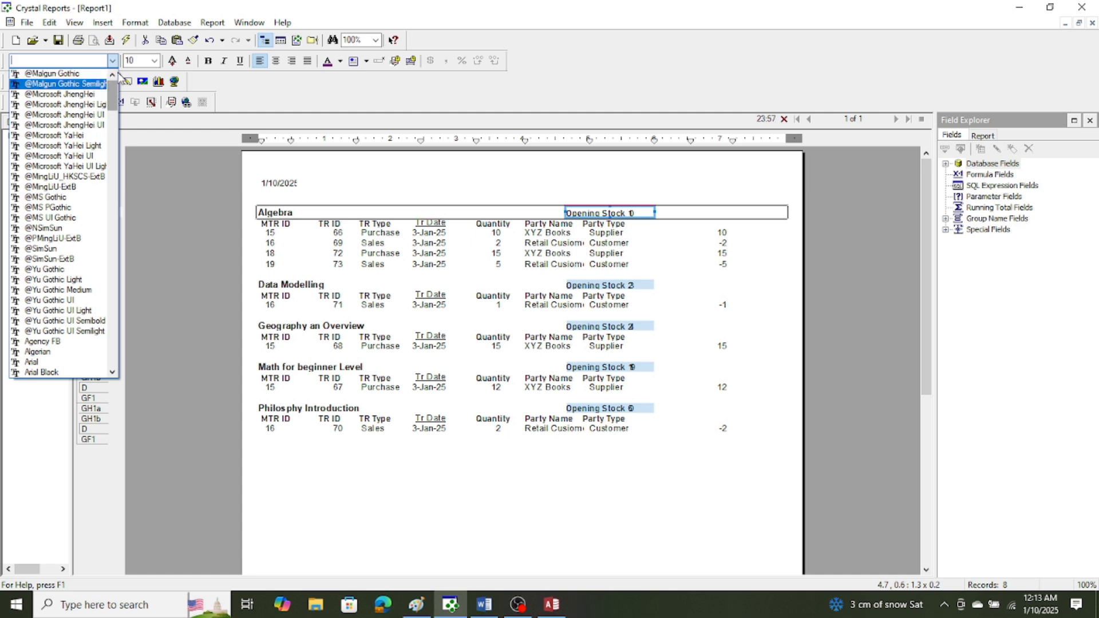
left_click(51, 363)
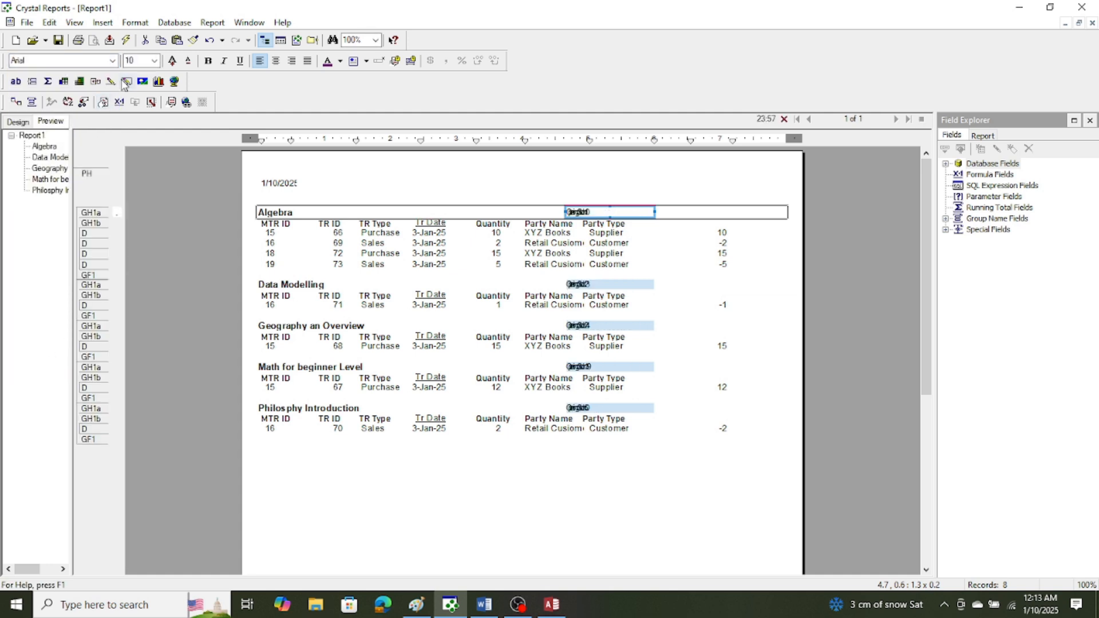
left_click(113, 61)
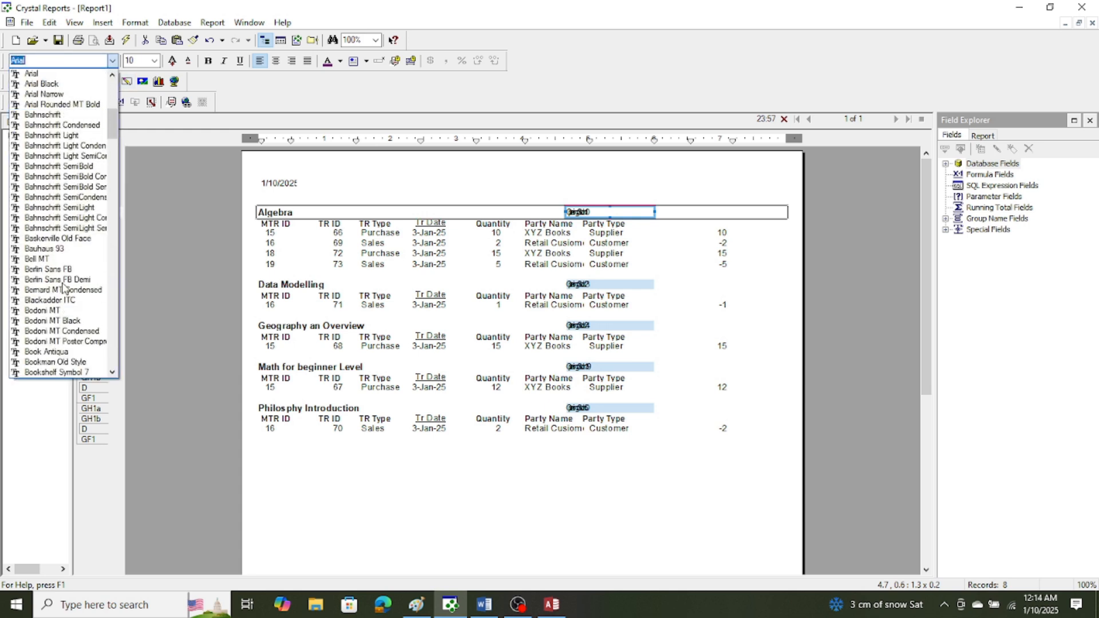
left_click(75, 115)
left_click(674, 188)
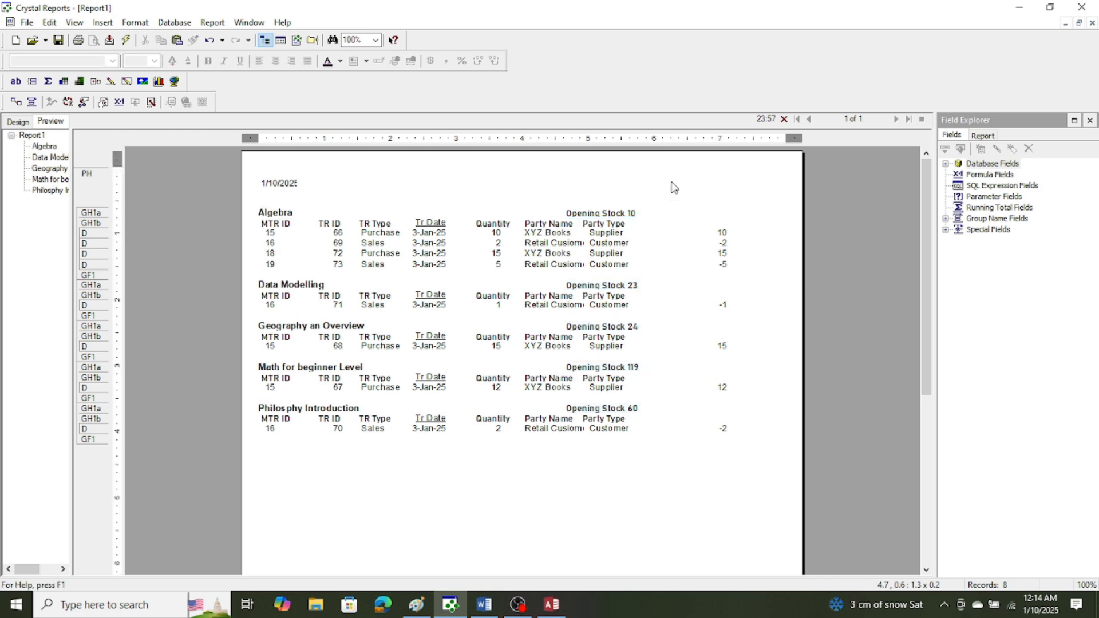
left_click(622, 217)
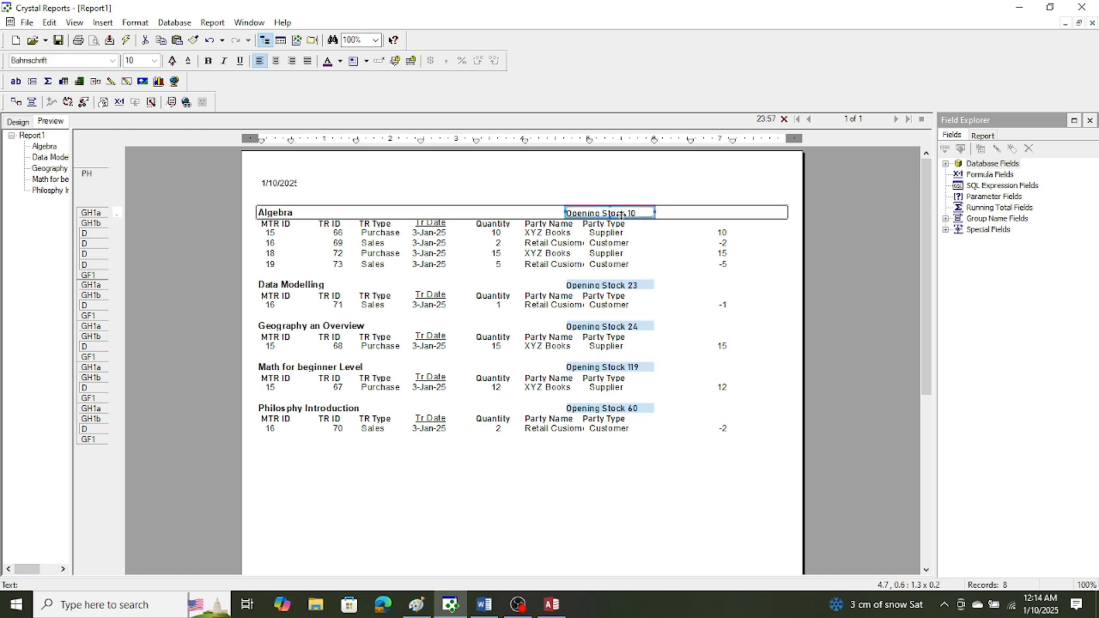
left_click(613, 474)
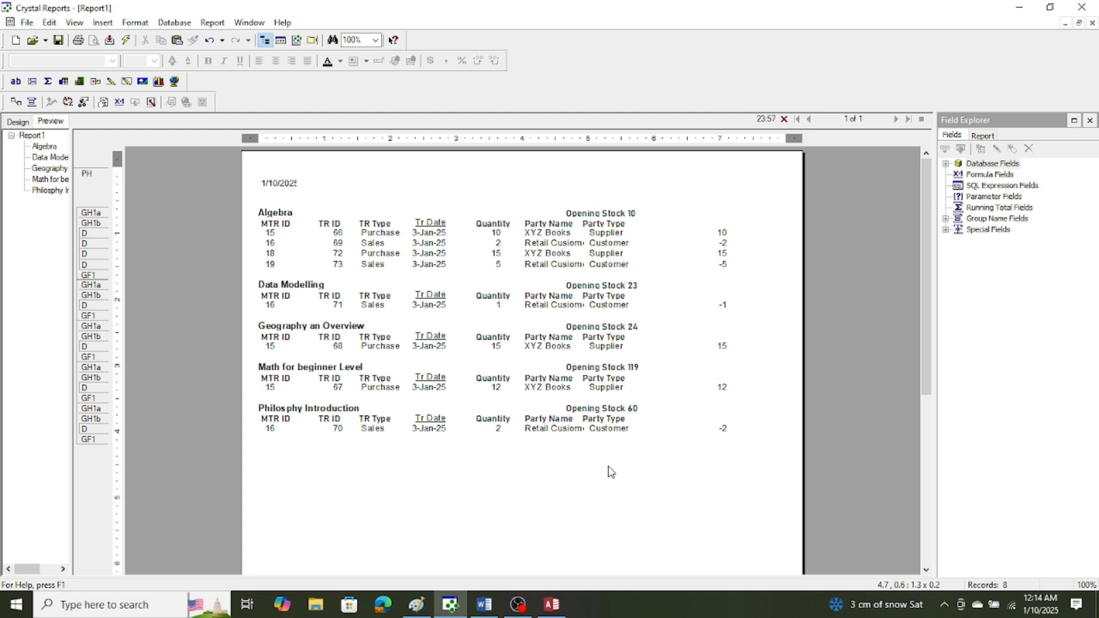
Move the AdjustedQuantity field in the details section closer to the party type column.
left_click(716, 233)
left_click_drag(716, 233, 694, 230)
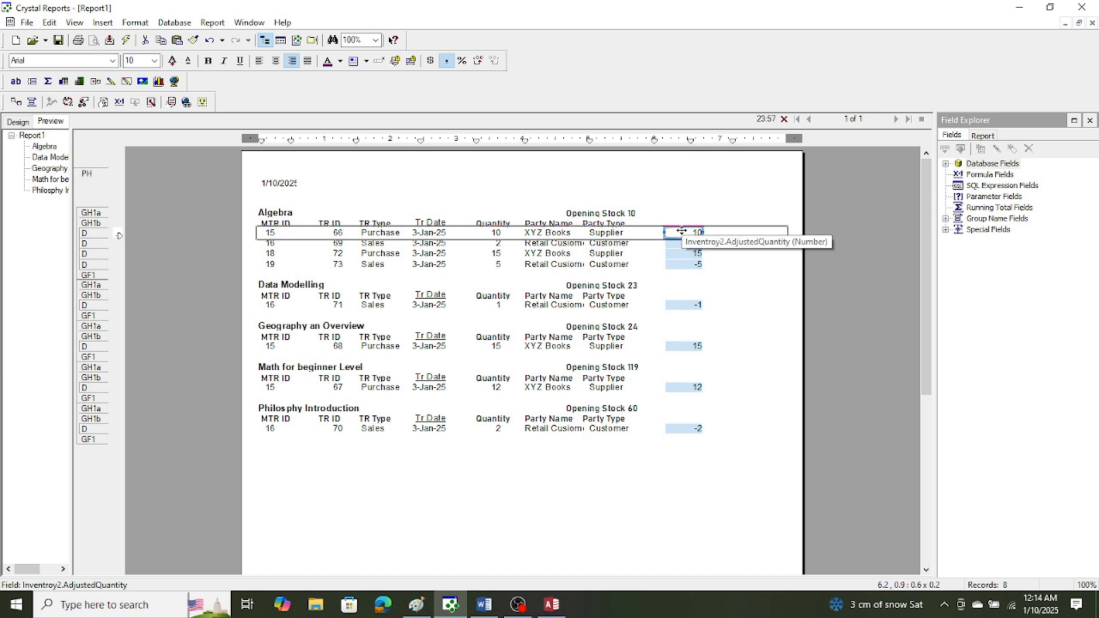
left_click_drag(681, 231, 668, 235)
left_click(685, 206)
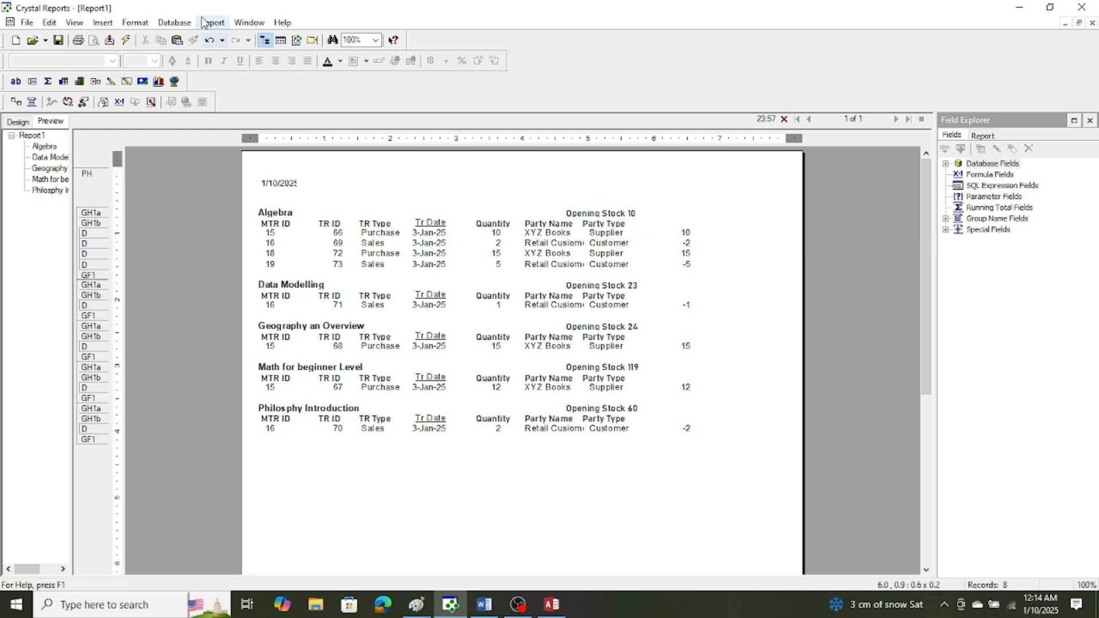
Add a text object reading "Quantity" to the group header, just after the Opening Stock text.
left_click(101, 23)
left_click(117, 38)
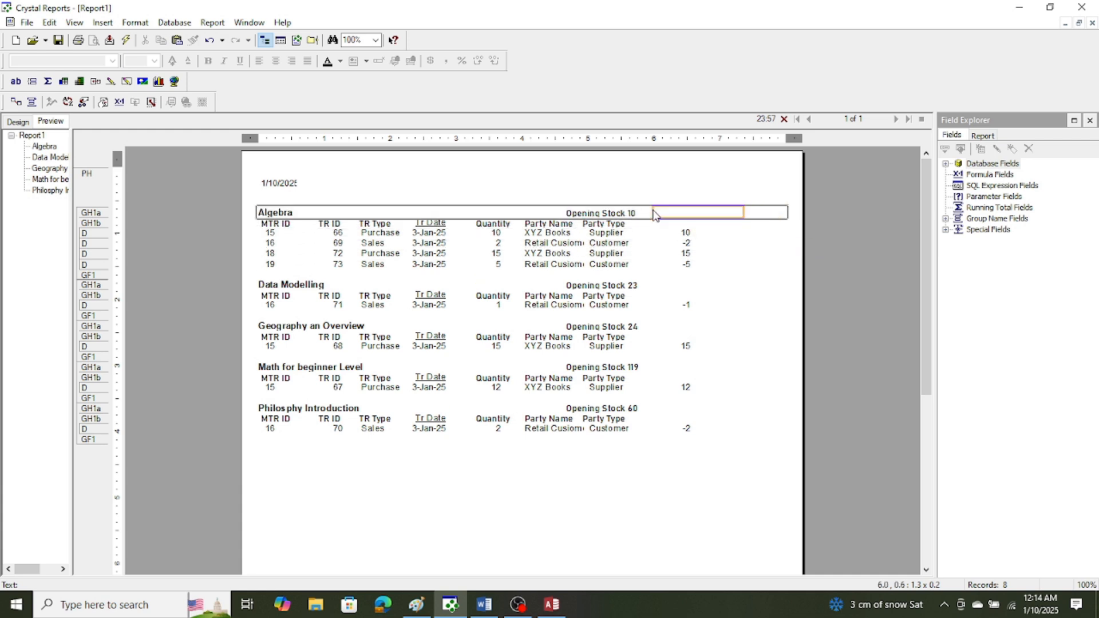
left_click(650, 214)
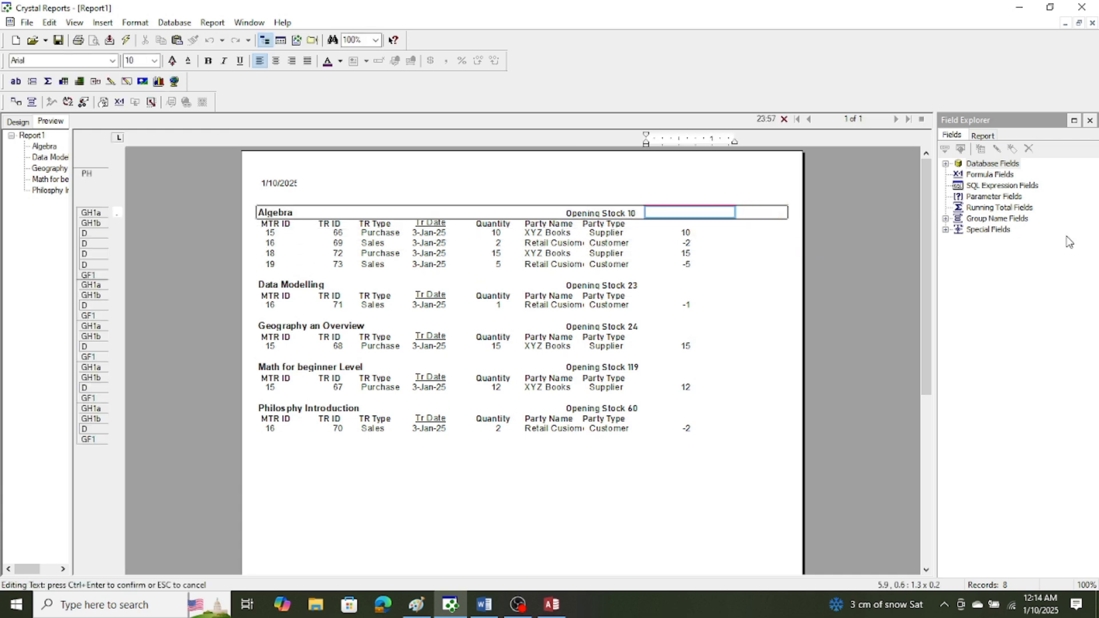
type("Quantity")
left_click(633, 178)
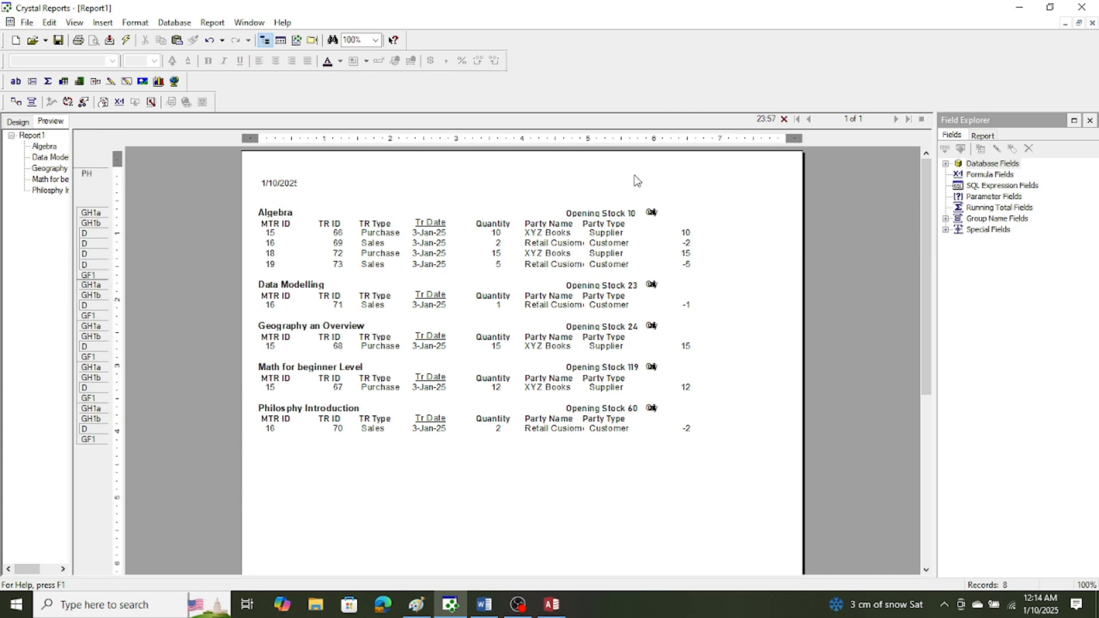
Set the new group header Quantity label's font to Bahnschrift and narrow it from its left edge to sit nearer the adjusted quantities.
left_click(654, 212)
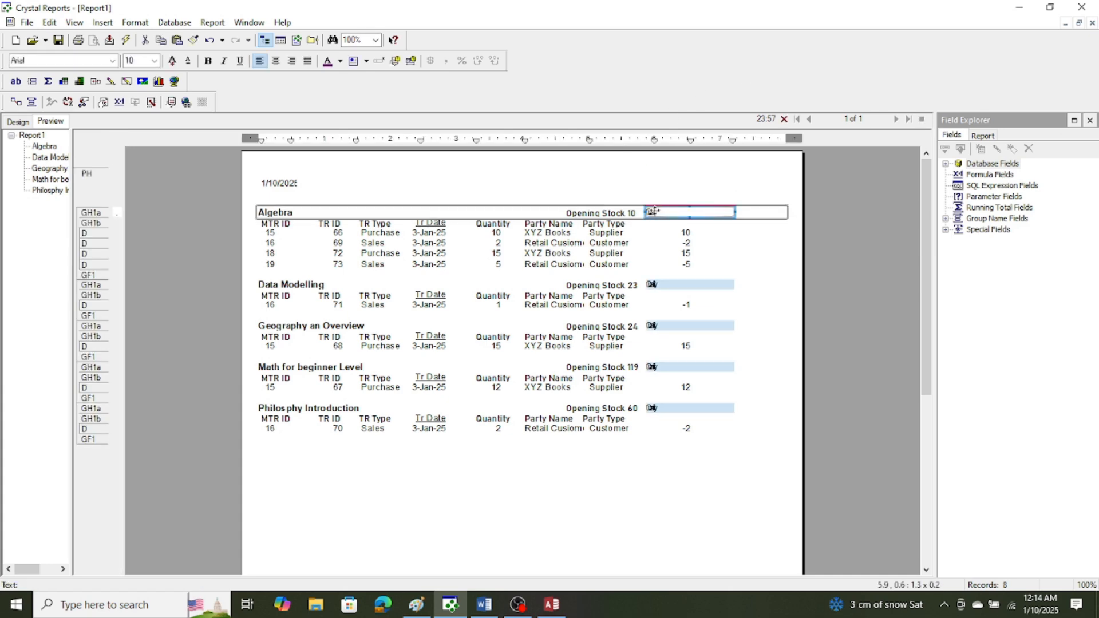
left_click(113, 60)
left_click(74, 114)
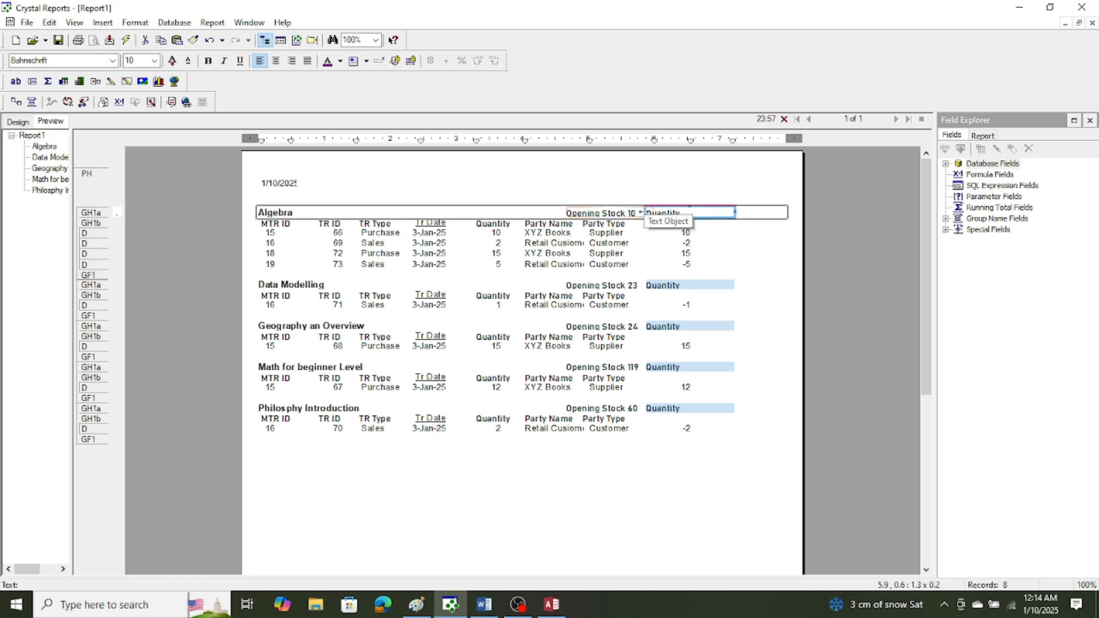
left_click_drag(645, 212, 668, 212)
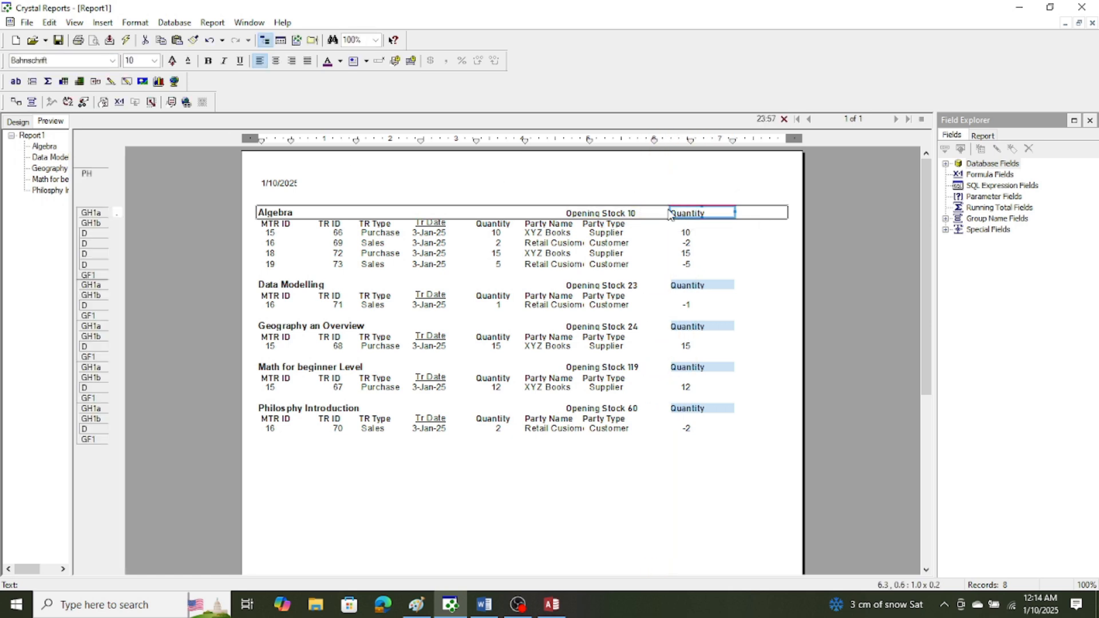
left_click(629, 215)
left_click(619, 184)
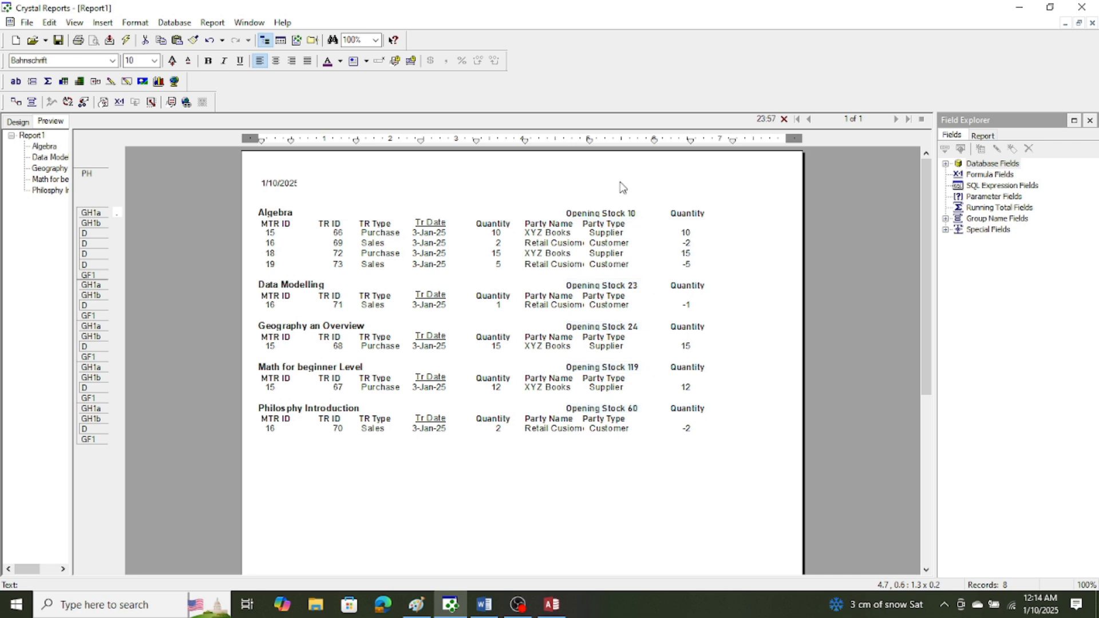
Underline the group title, Opening Stock text and Quantity label in the group header together.
left_click_drag(749, 216, 267, 201)
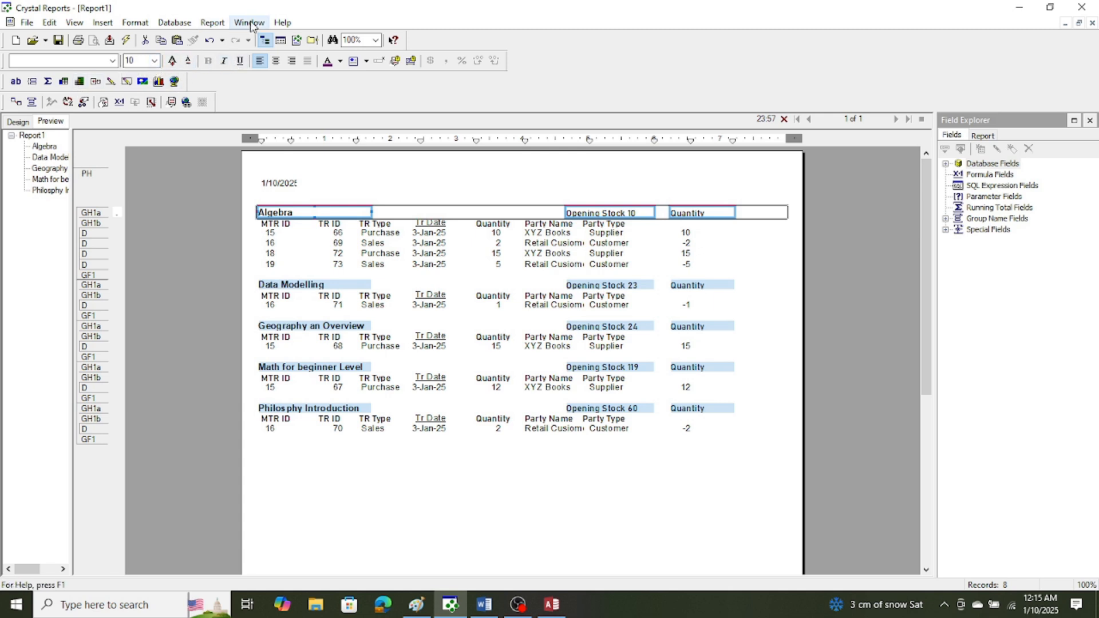
left_click(136, 23)
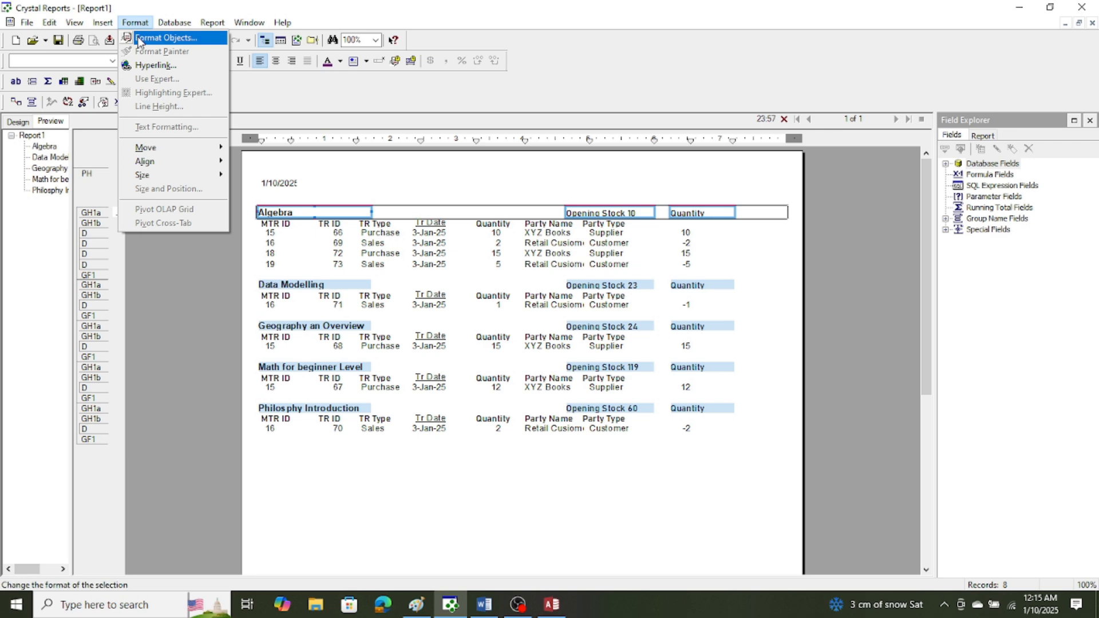
left_click(143, 37)
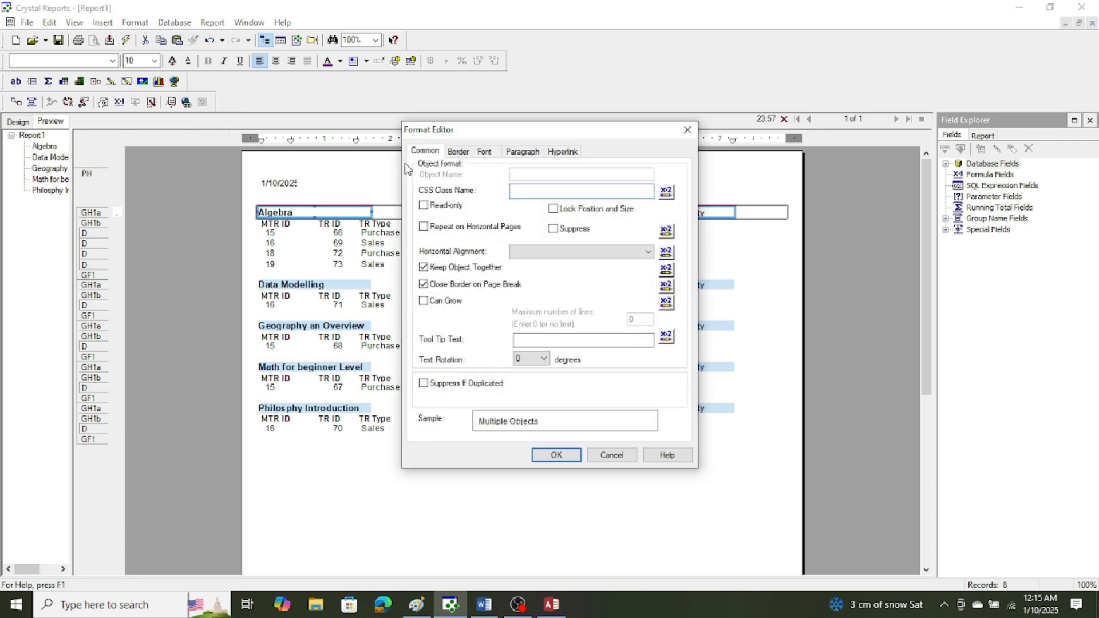
left_click(484, 153)
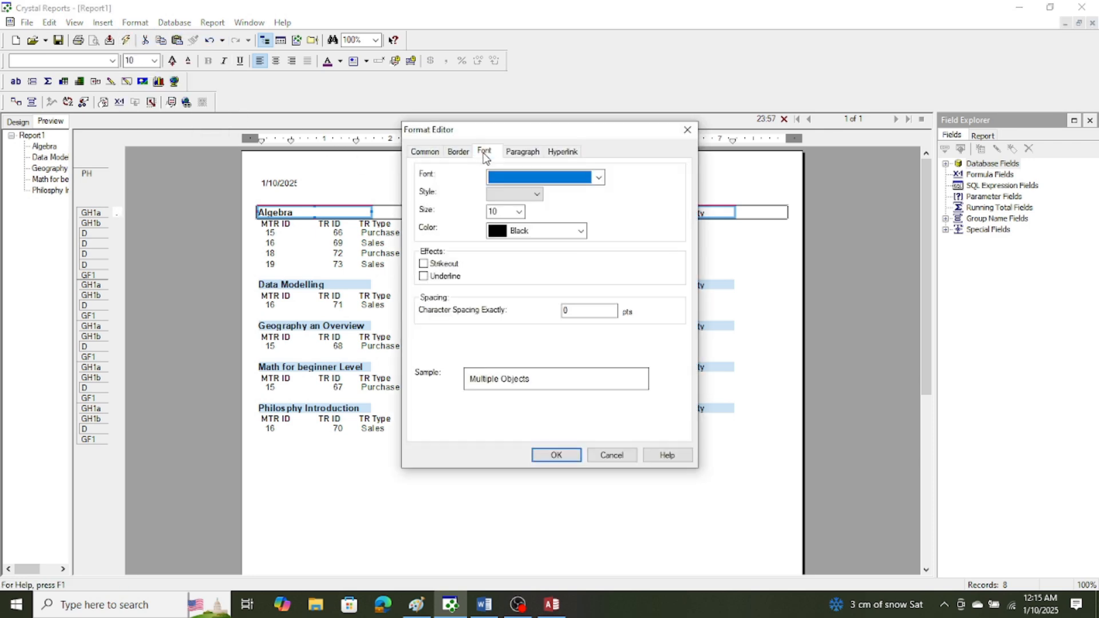
left_click(424, 264)
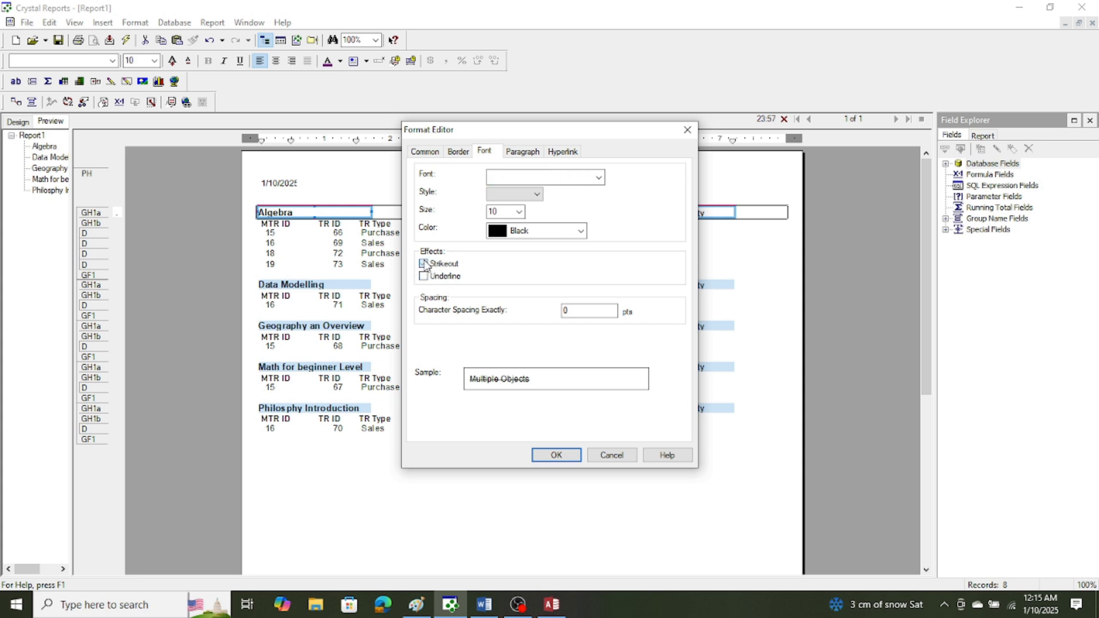
left_click(425, 264)
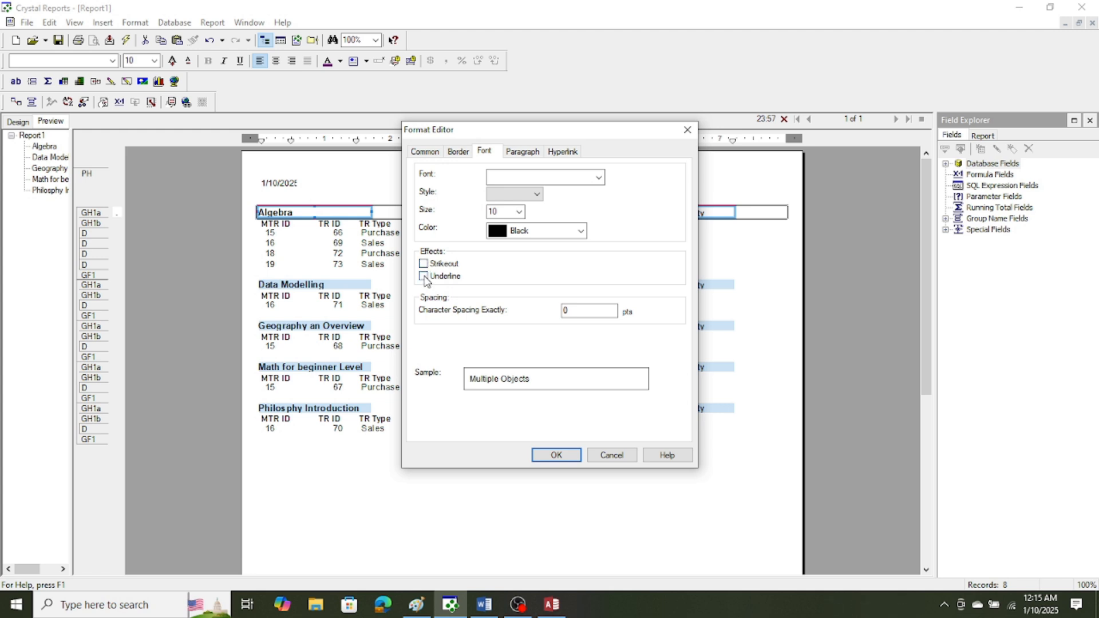
left_click(424, 277)
left_click(555, 456)
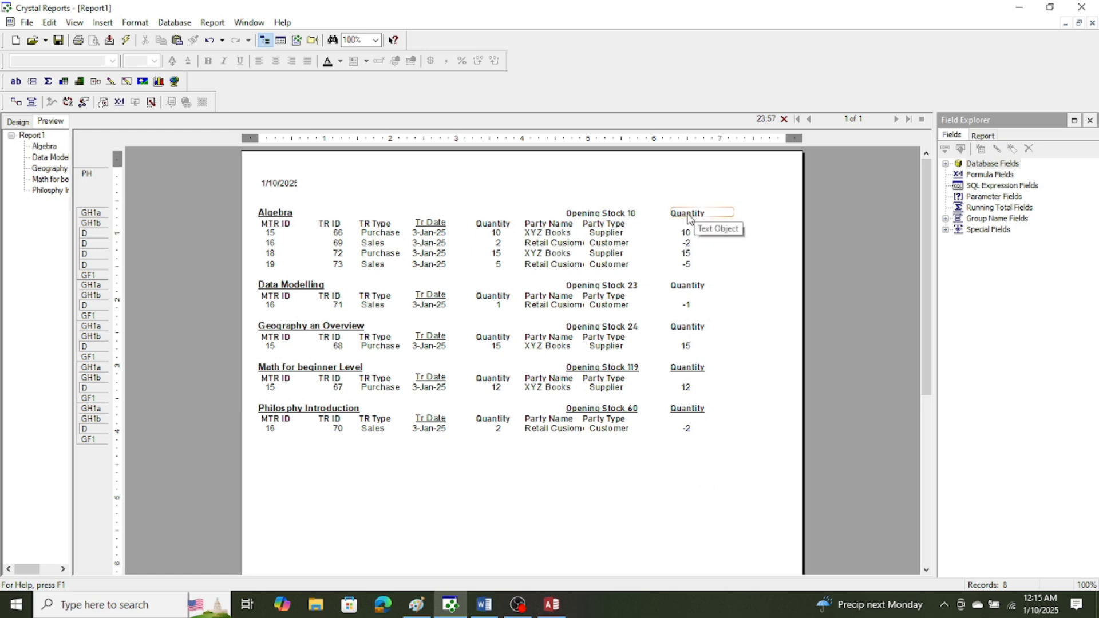
Shift the group header Quantity label over the AdjustedQuantity column and narrow that details field so its values sit under the label.
mouse_move(688, 216)
left_mouse_down()
mouse_move(671, 216)
mouse_move(681, 234)
left_mouse_up()
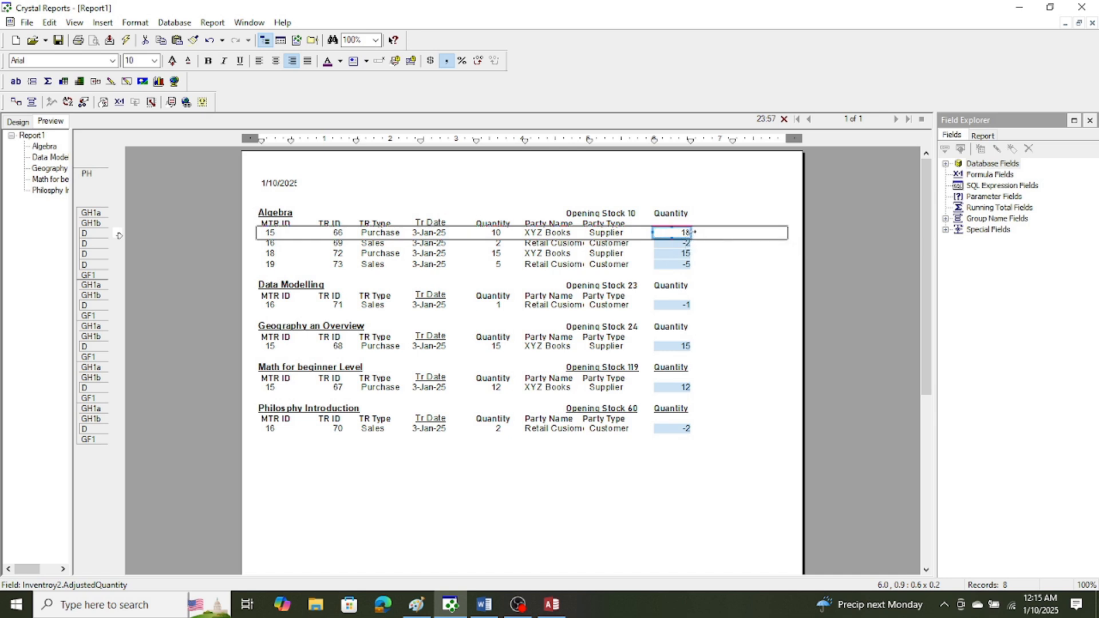
left_click_drag(694, 232, 683, 232)
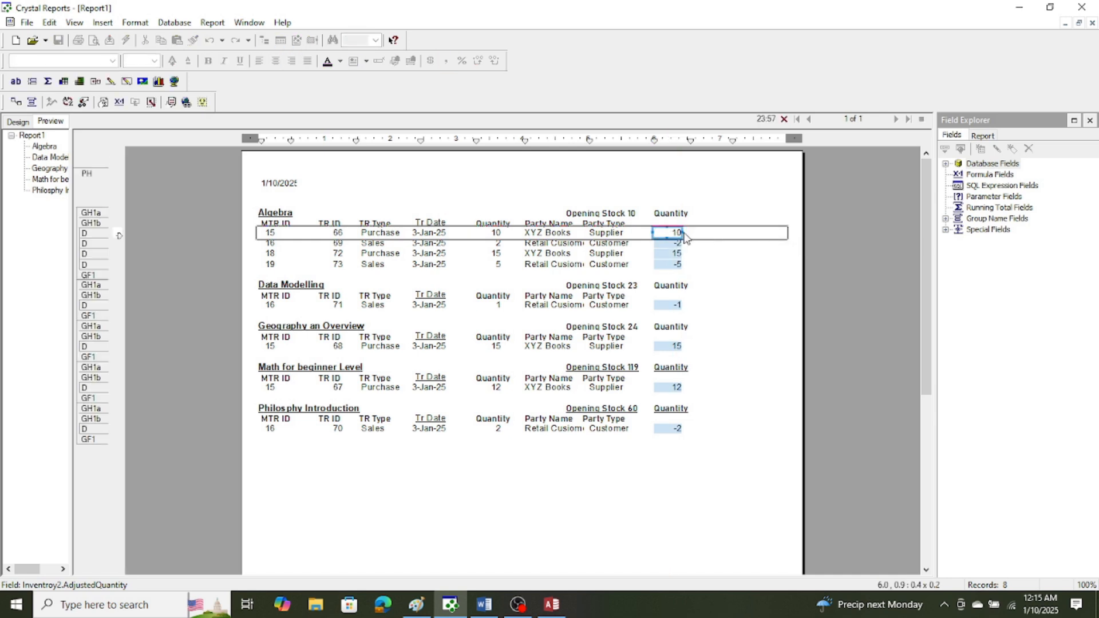
left_click(688, 482)
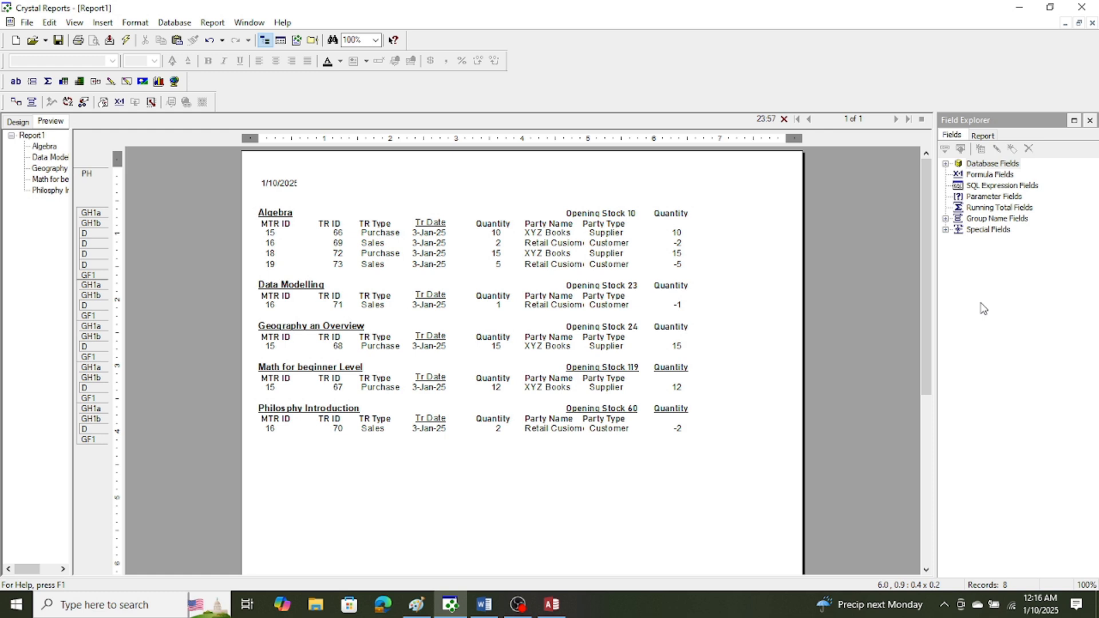
Create a running total field that sums Inventroy2.AdjustedQuantity, keeping the default name.
right_click(982, 210)
left_click(993, 220)
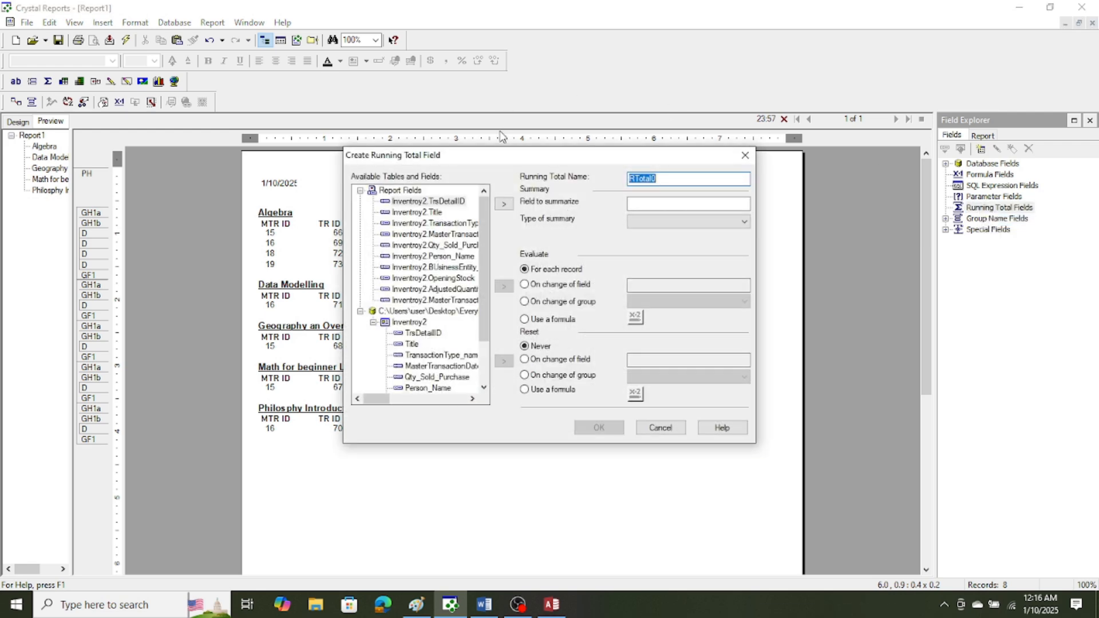
left_click_drag(484, 232, 477, 322)
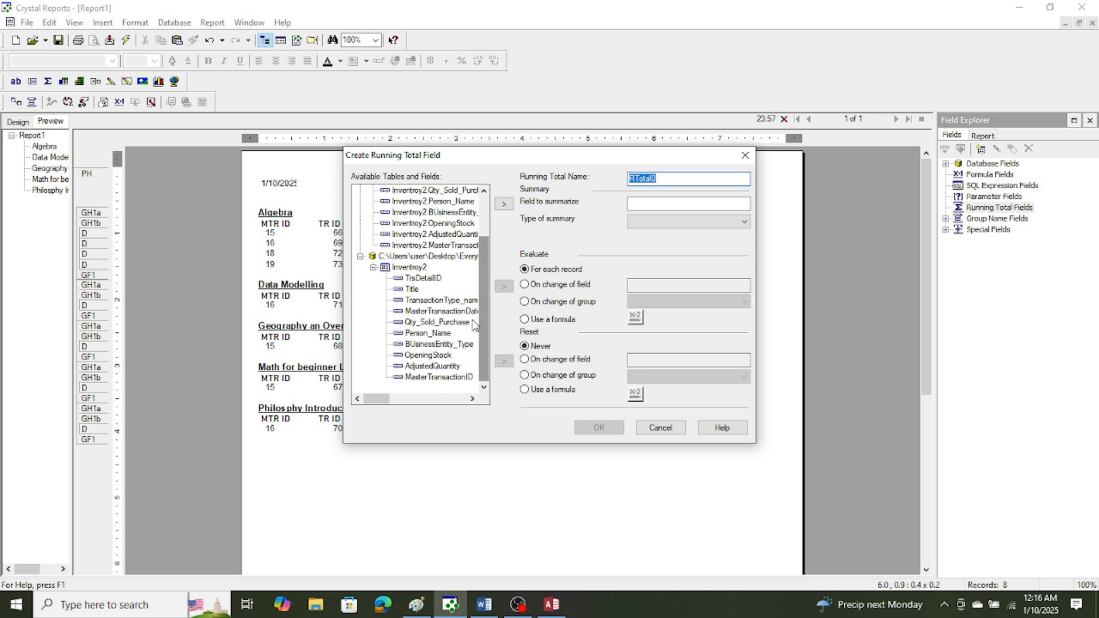
left_click(455, 368)
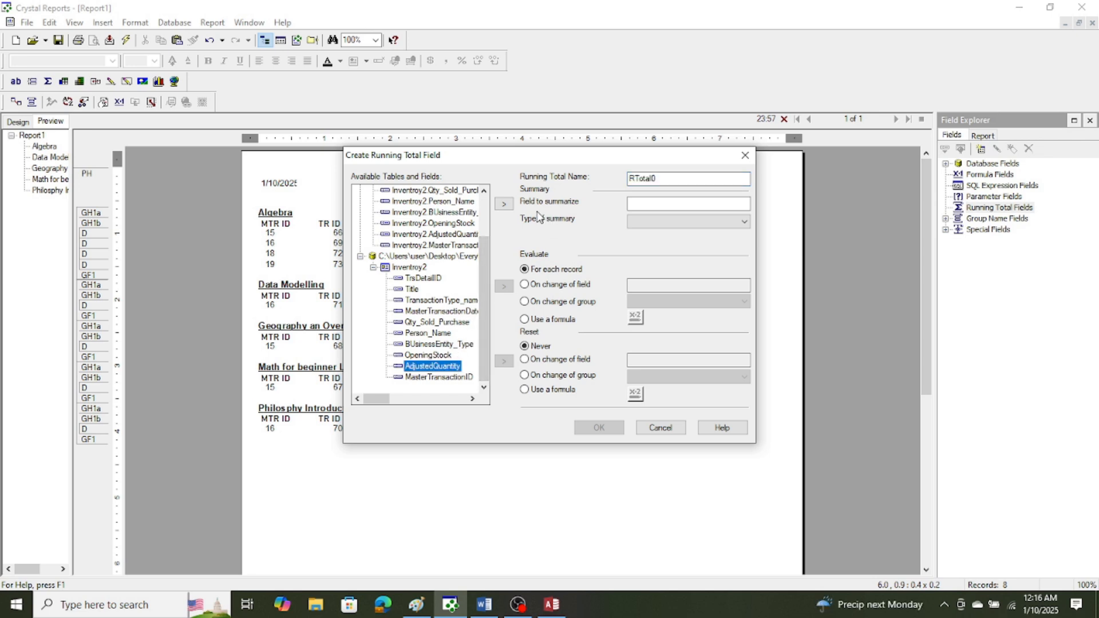
left_click(505, 206)
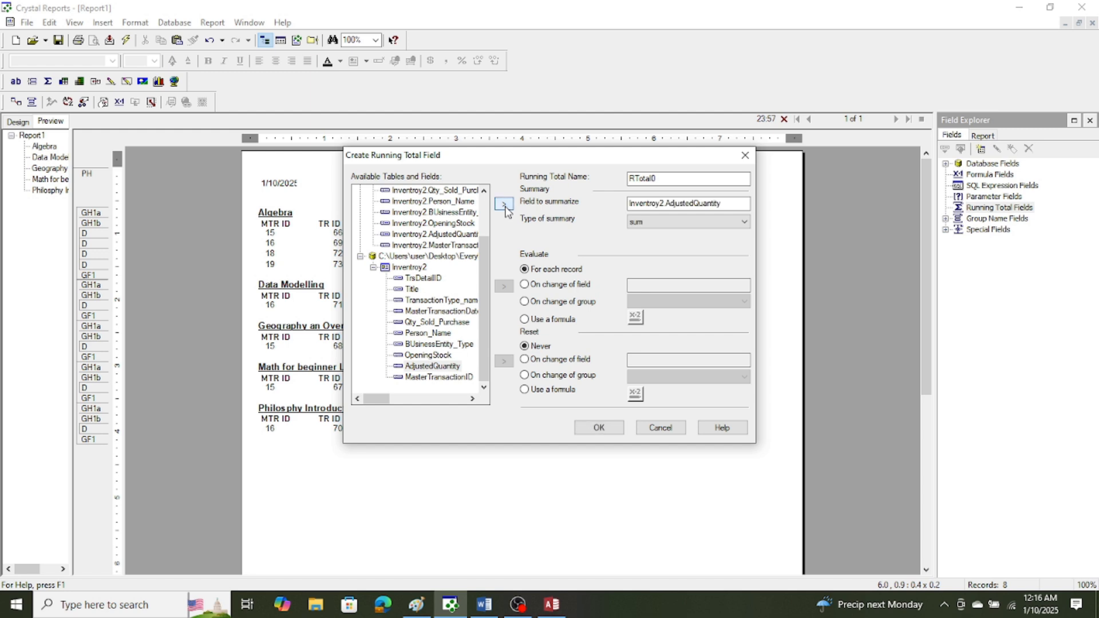
left_click(594, 429)
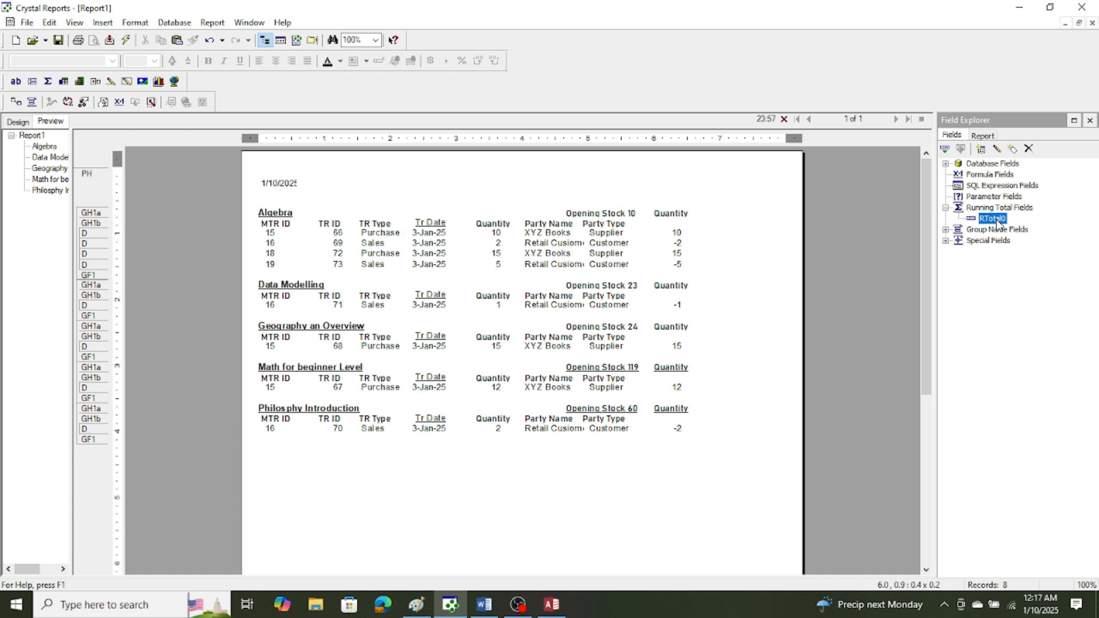
Create a formula field named Balance and open it in the formula editor.
right_click(980, 177)
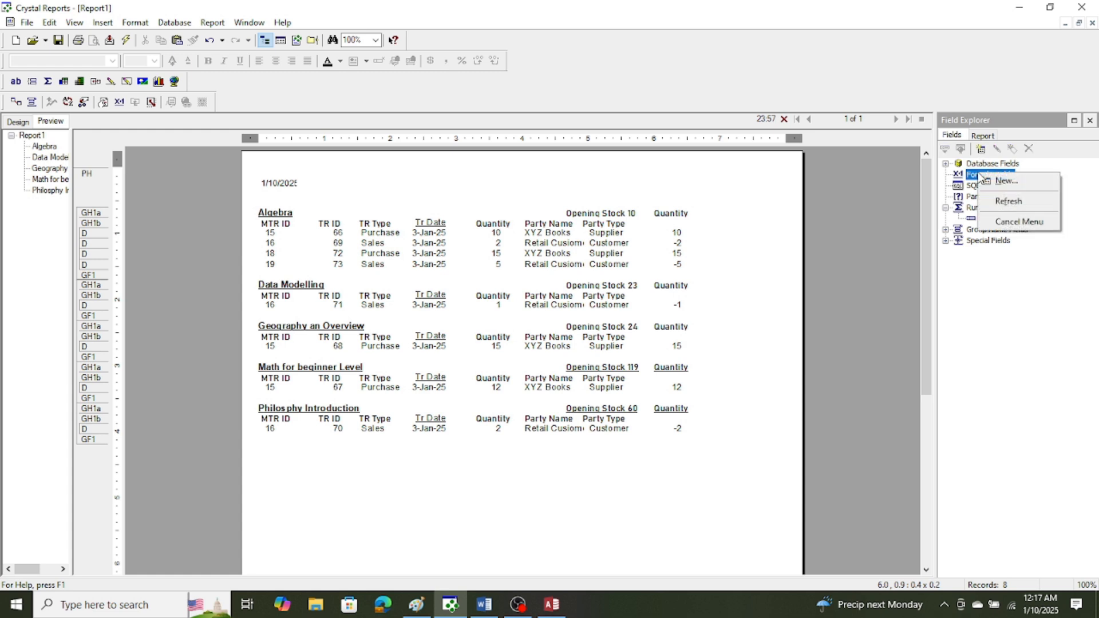
left_click(1008, 183)
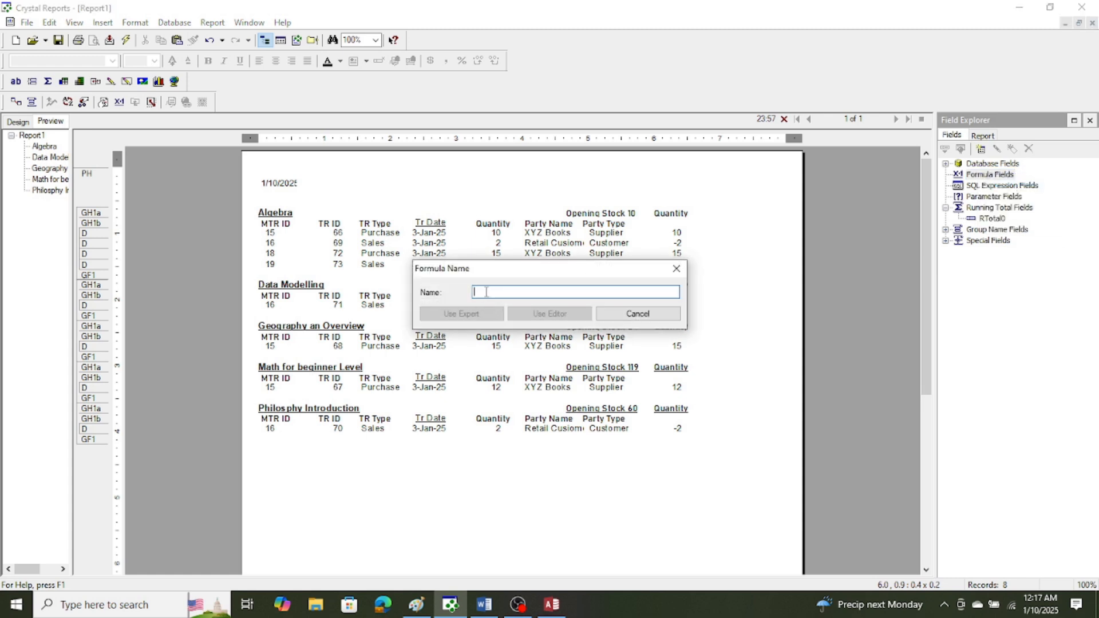
type("Balance")
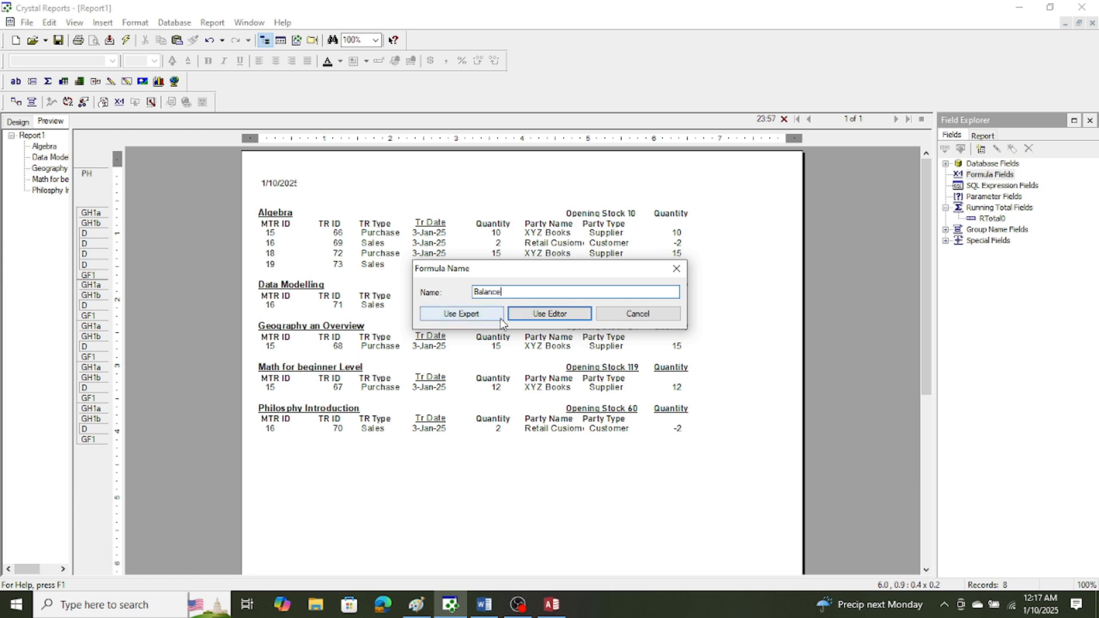
left_click(537, 314)
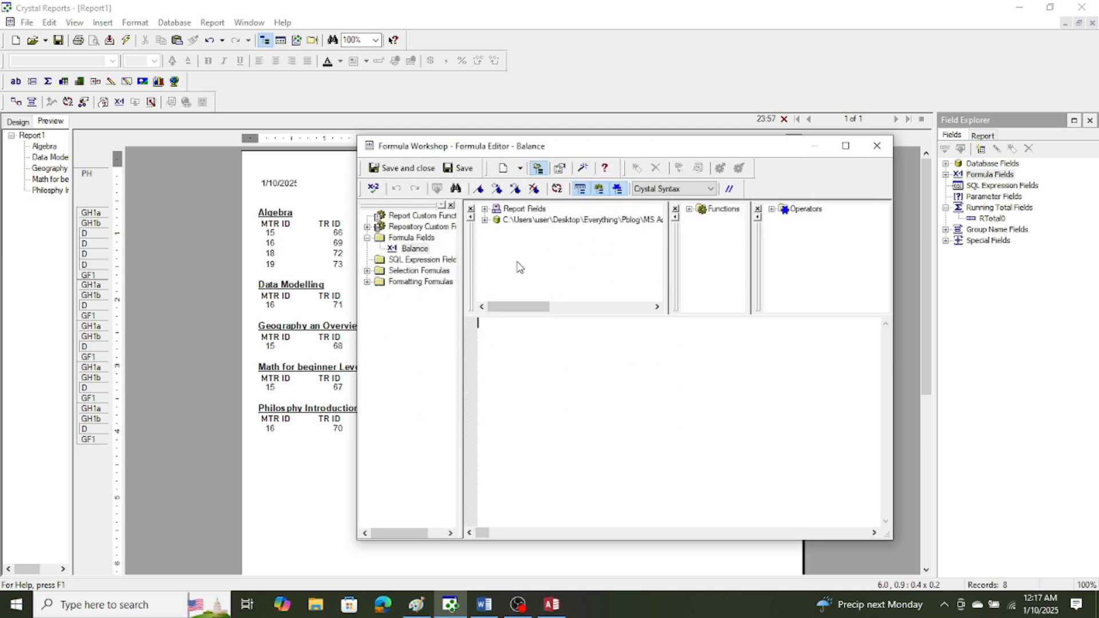
Insert the RTotal0 running total from the report fields as the first term of the Balance formula.
left_click(485, 210)
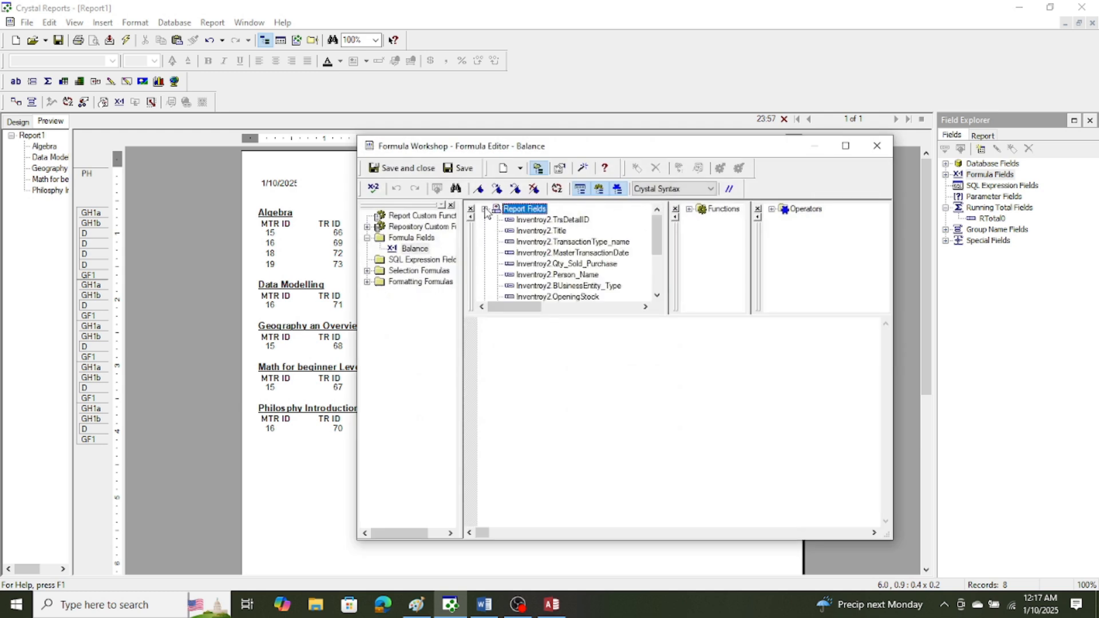
left_click(657, 296)
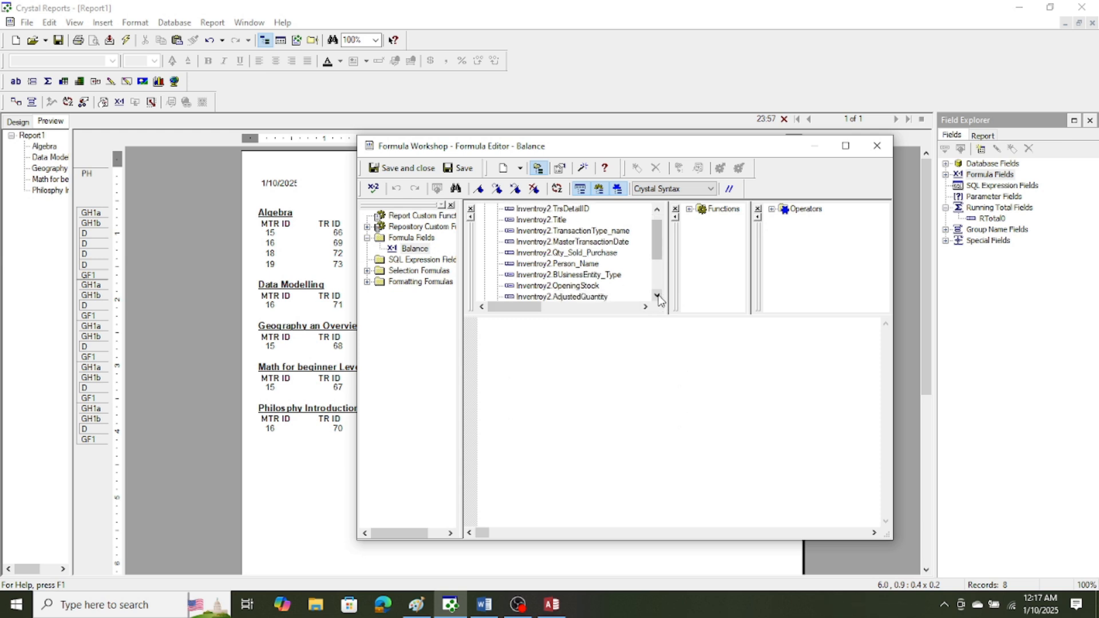
left_click(657, 296)
left_click(657, 296)
left_click(657, 296)
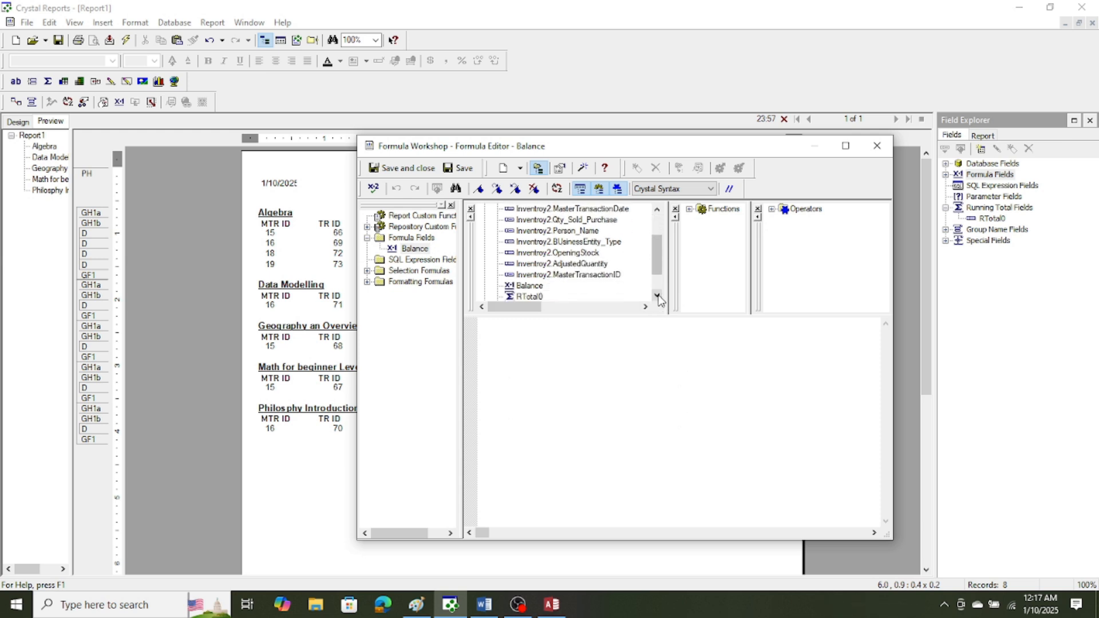
left_click(658, 296)
left_click(657, 296)
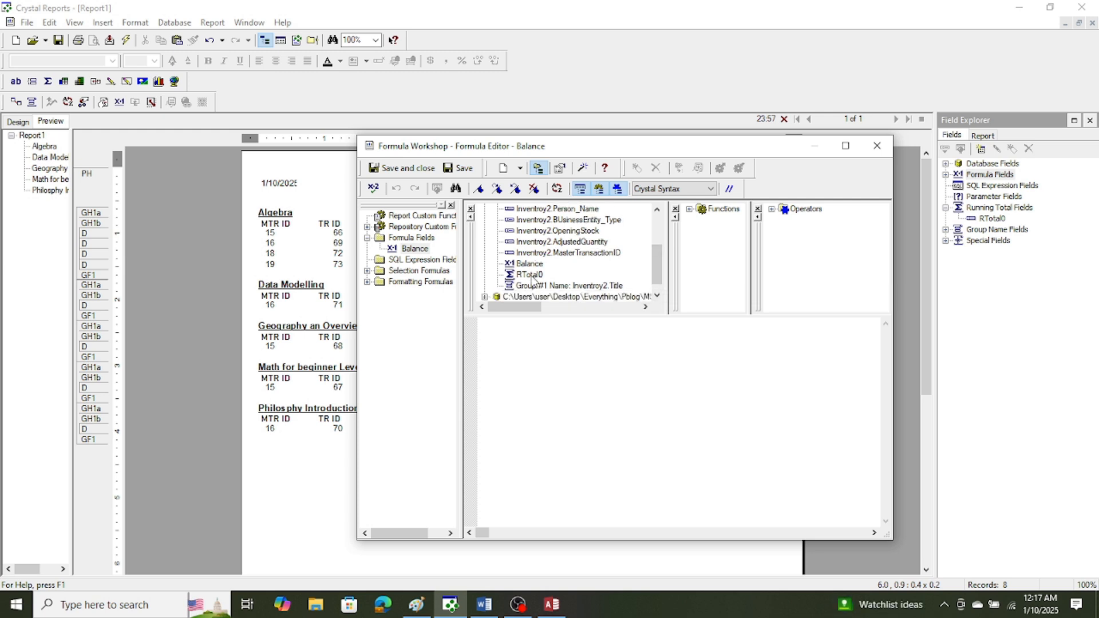
double_click(531, 276)
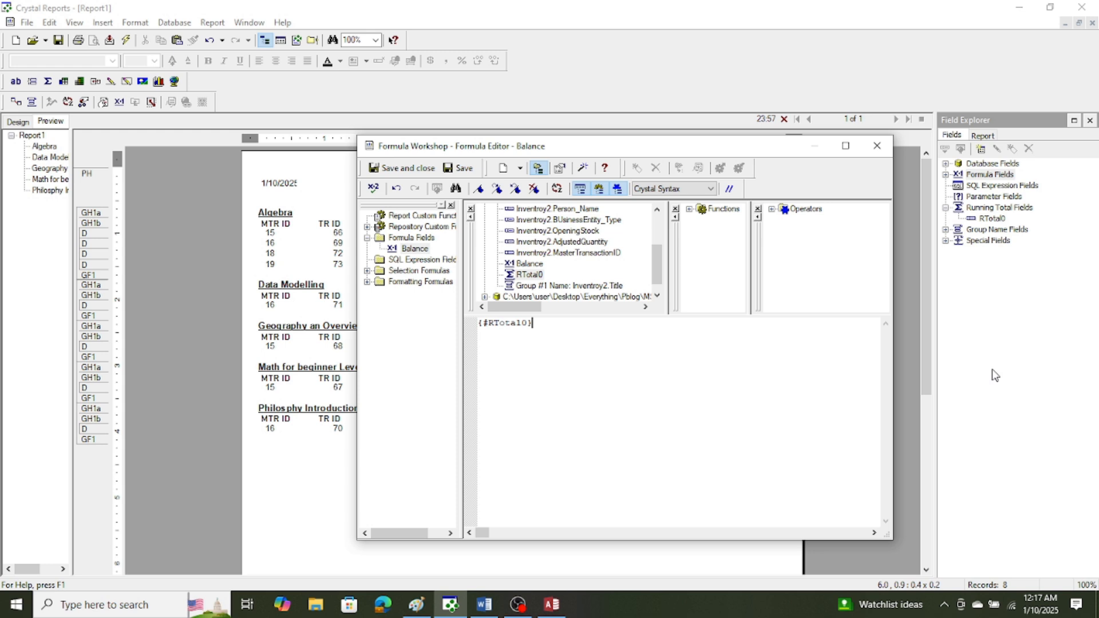
Add Inventroy2.OpeningStock to the running total, making the Balance formula {#RTotal0}+{Inventroy2.OpeningStock}.
type("+")
left_click_drag(656, 259, 656, 225)
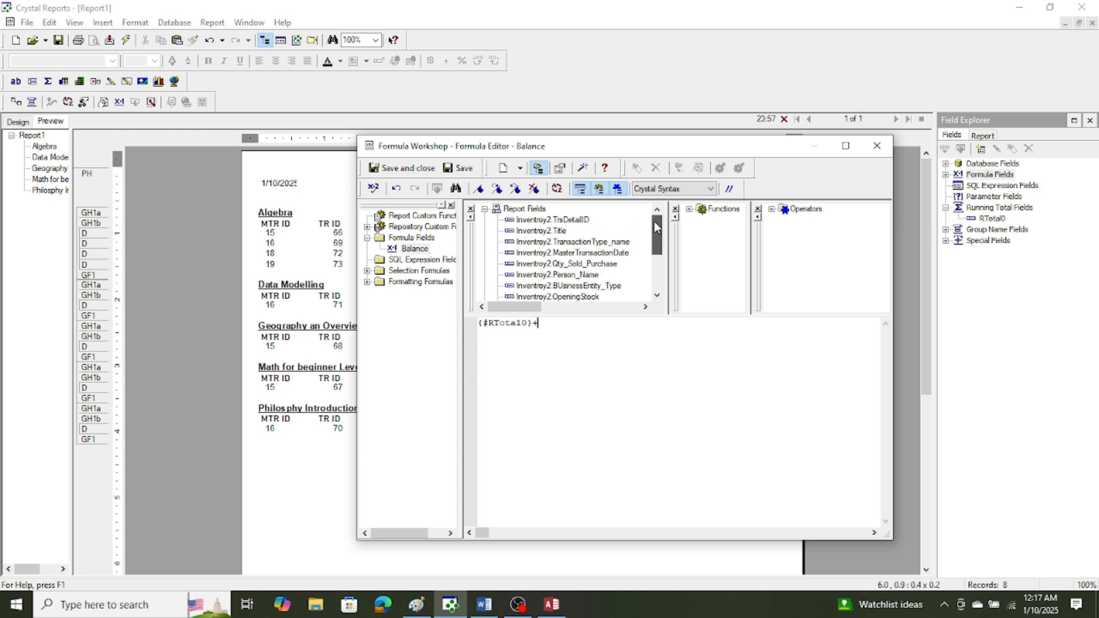
left_click_drag(655, 223, 661, 272)
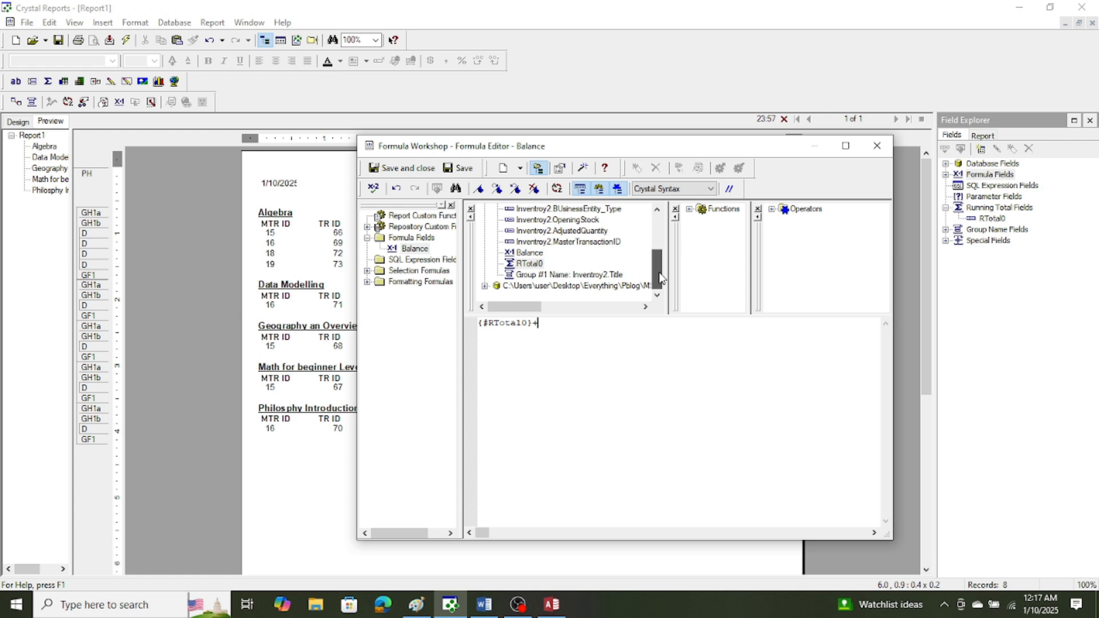
left_click_drag(661, 279, 663, 267)
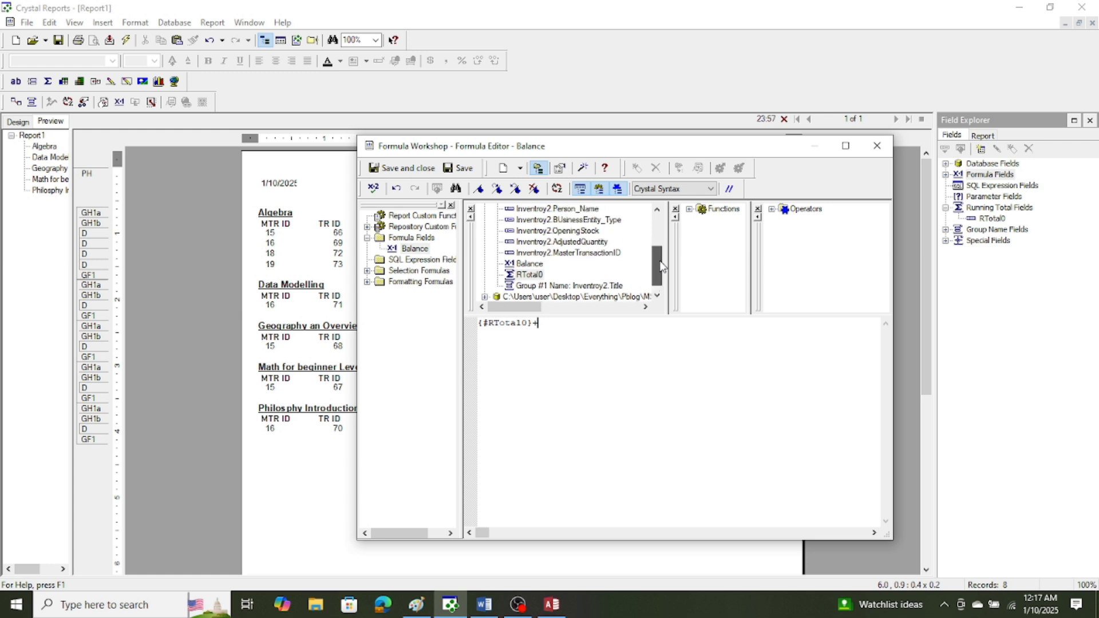
left_click(560, 231)
double_click(561, 234)
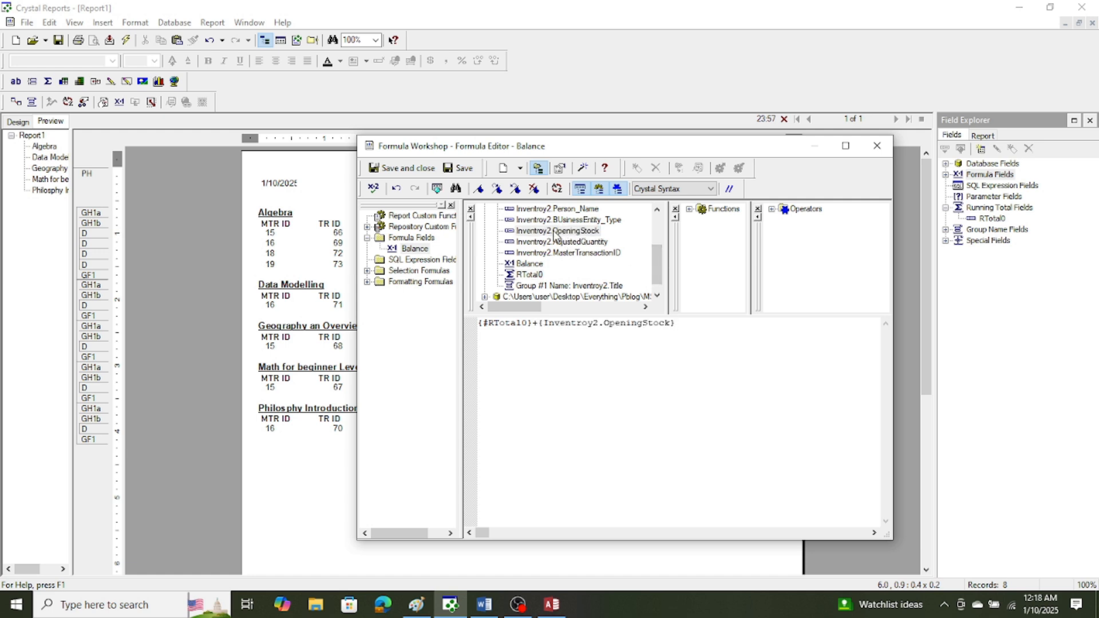
Place the saved Balance formula in the Details section after the adjusted quantity, and move its heading into the group header beside Quantity.
left_click(391, 169)
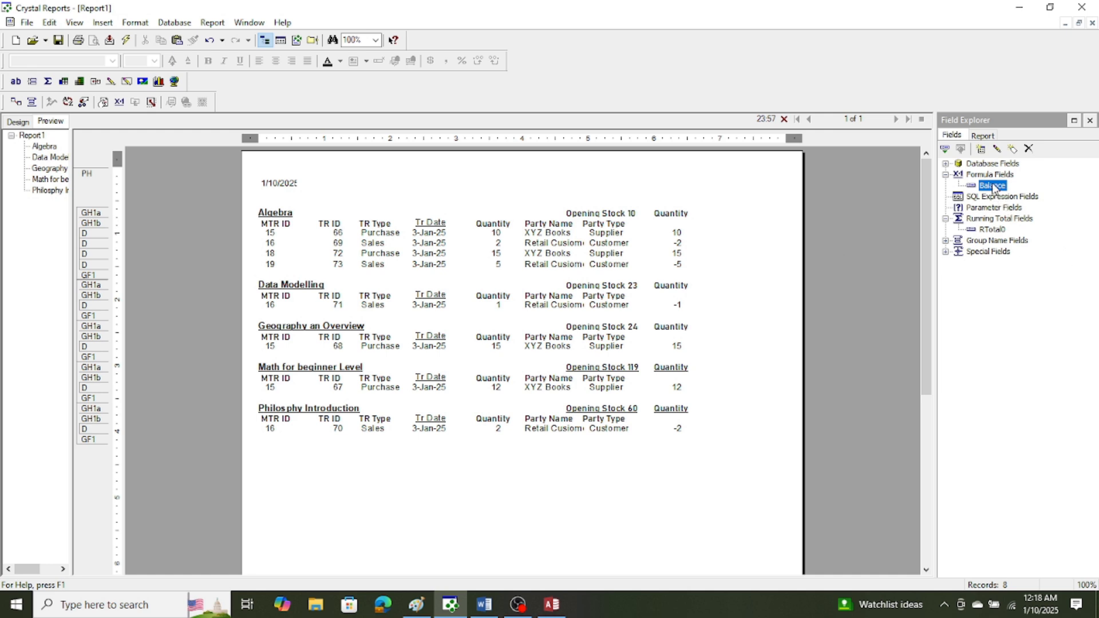
left_click_drag(994, 184, 706, 230)
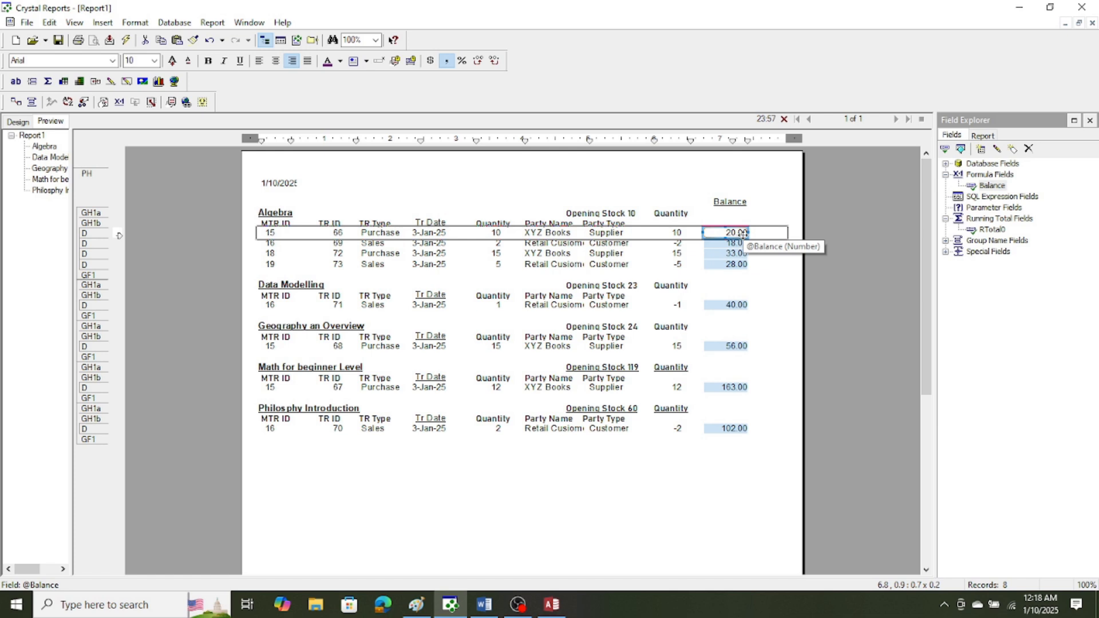
left_click(726, 202)
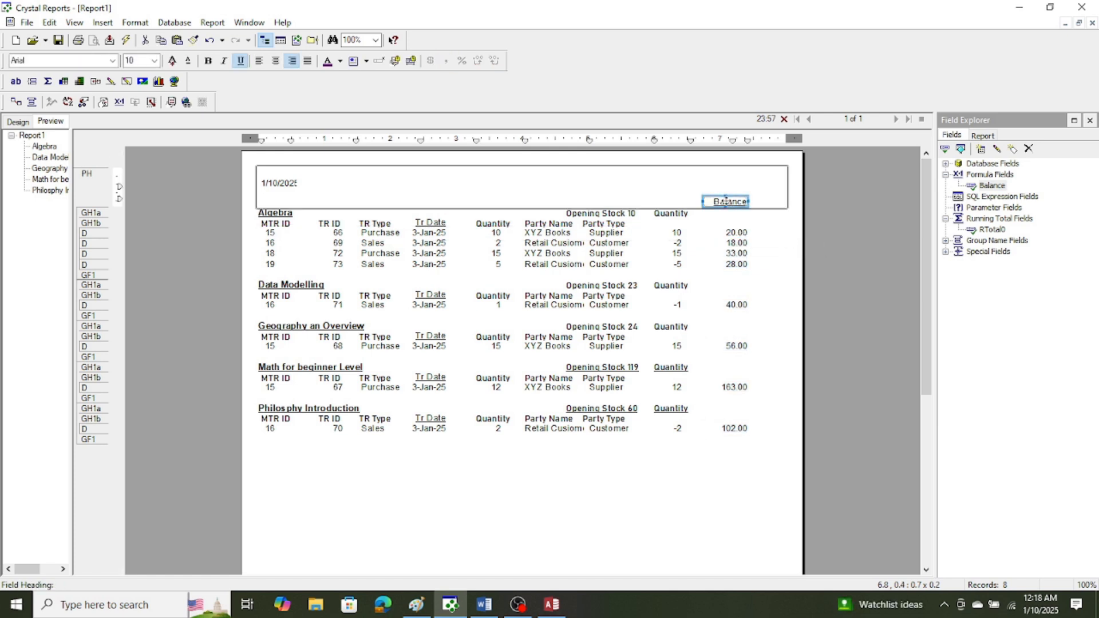
left_click_drag(726, 202, 728, 214)
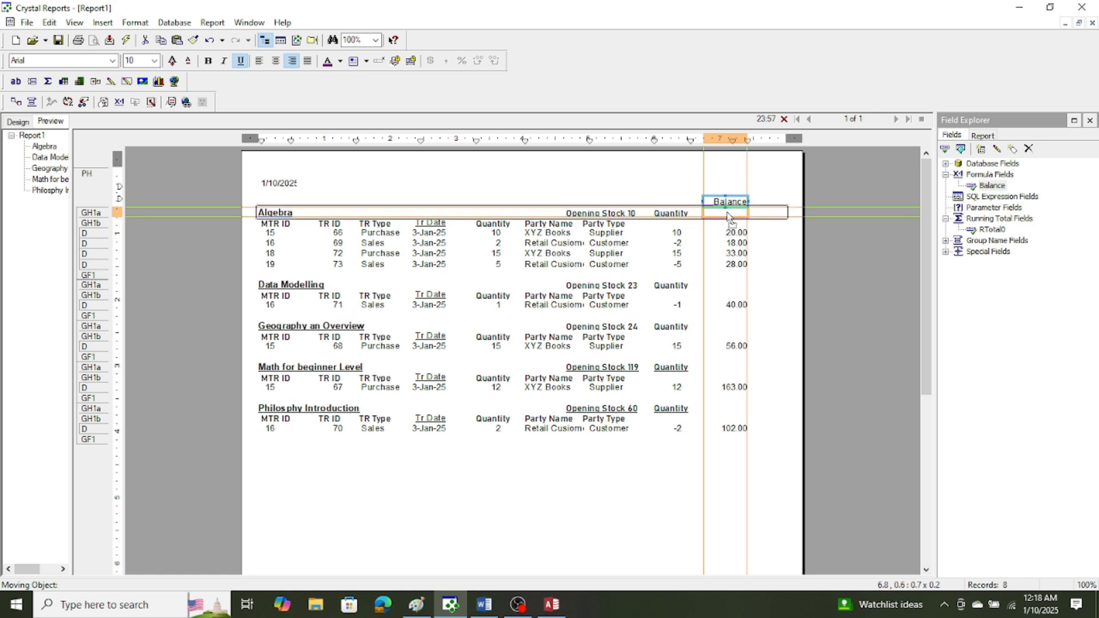
left_click(788, 270)
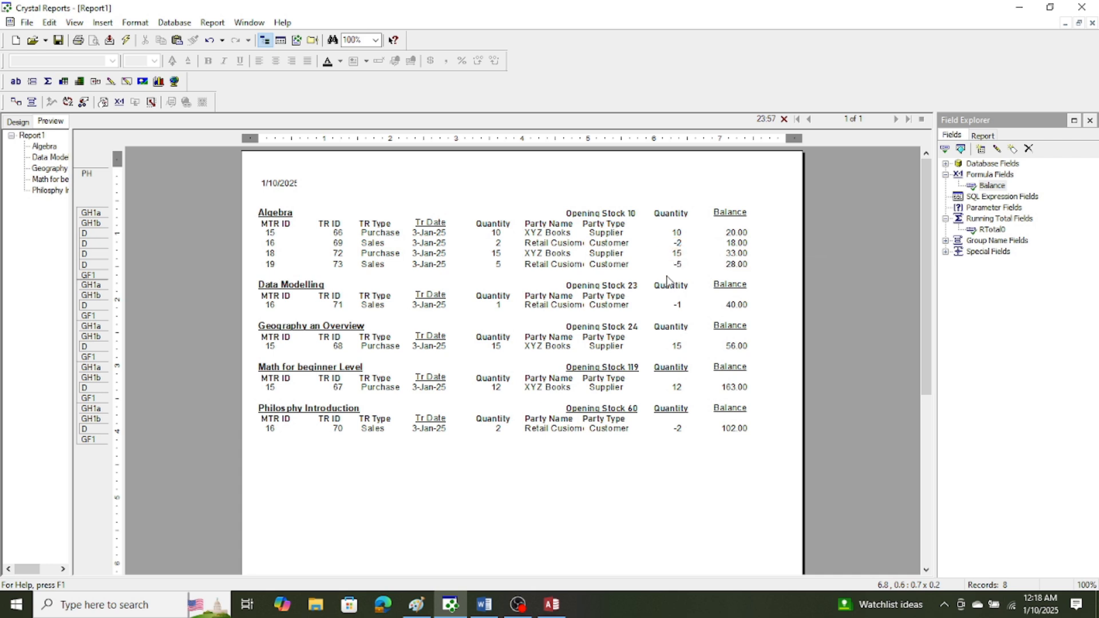
Widen the Inventroy2.Person_Name field in the Details section to about 1.0 so that the full party names fit.
left_click(566, 245)
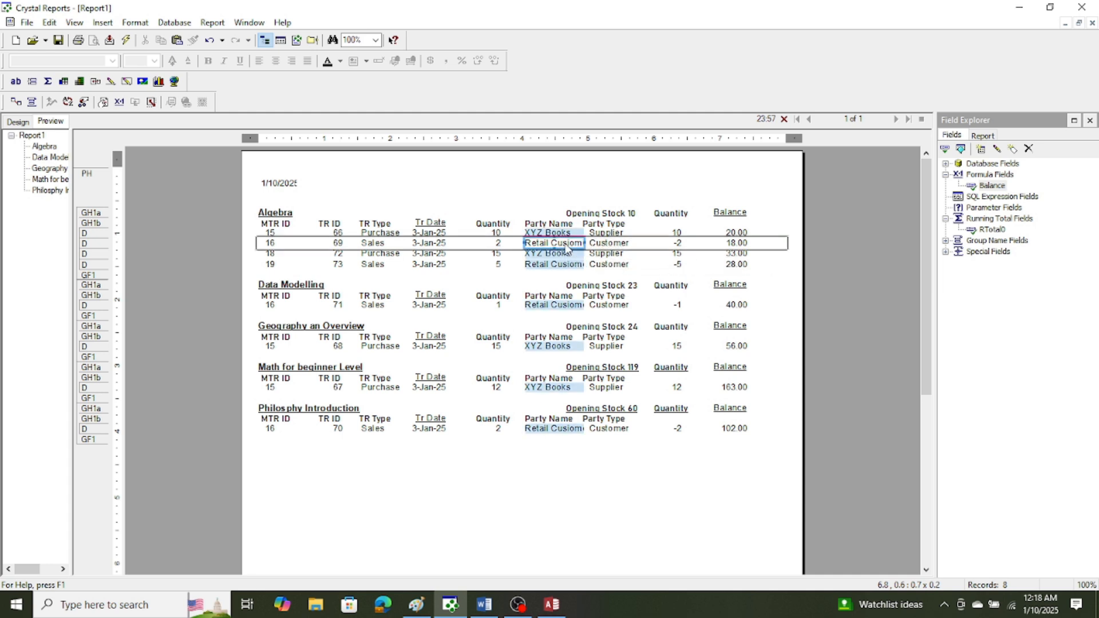
left_click_drag(565, 244, 584, 243)
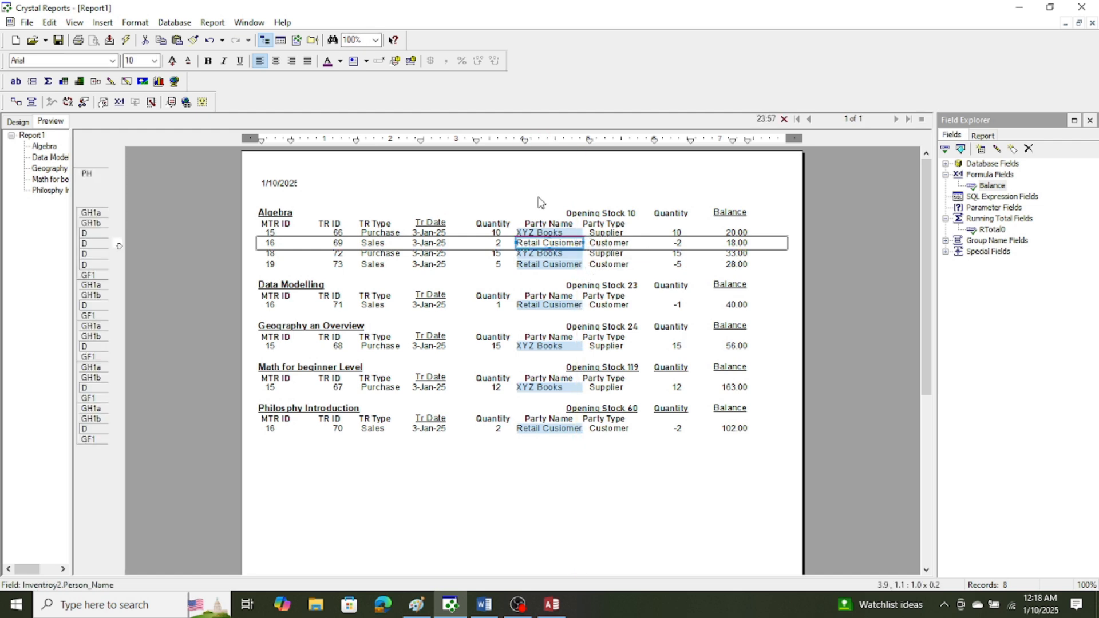
left_click(578, 205)
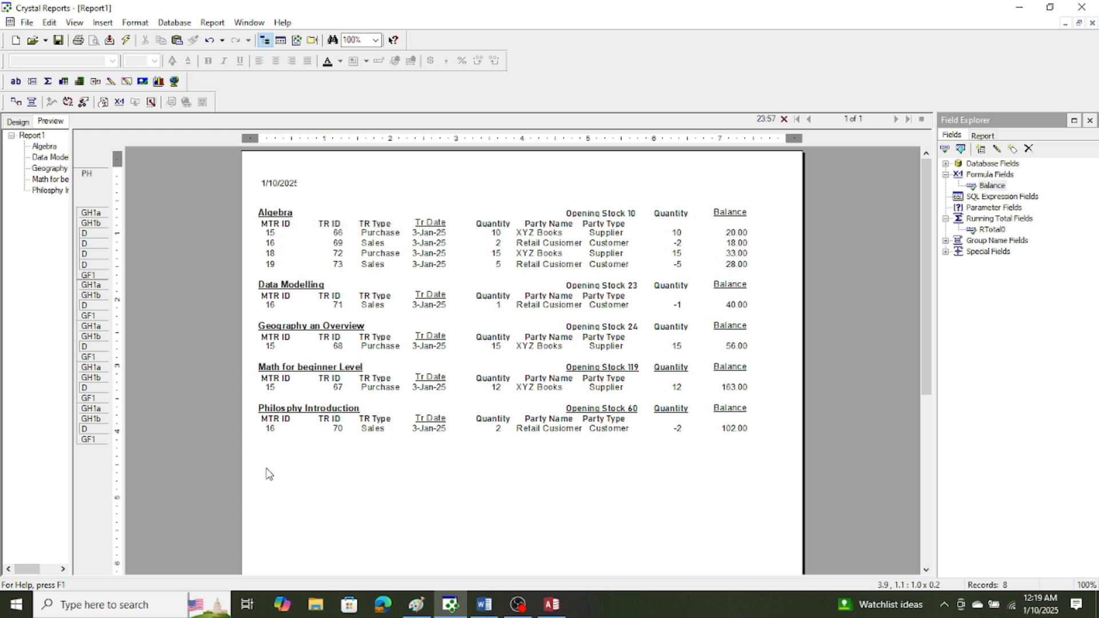
Try evaluating the RTotal0 running total on change of Group #1: Inventroy2.Title.
left_click(730, 428)
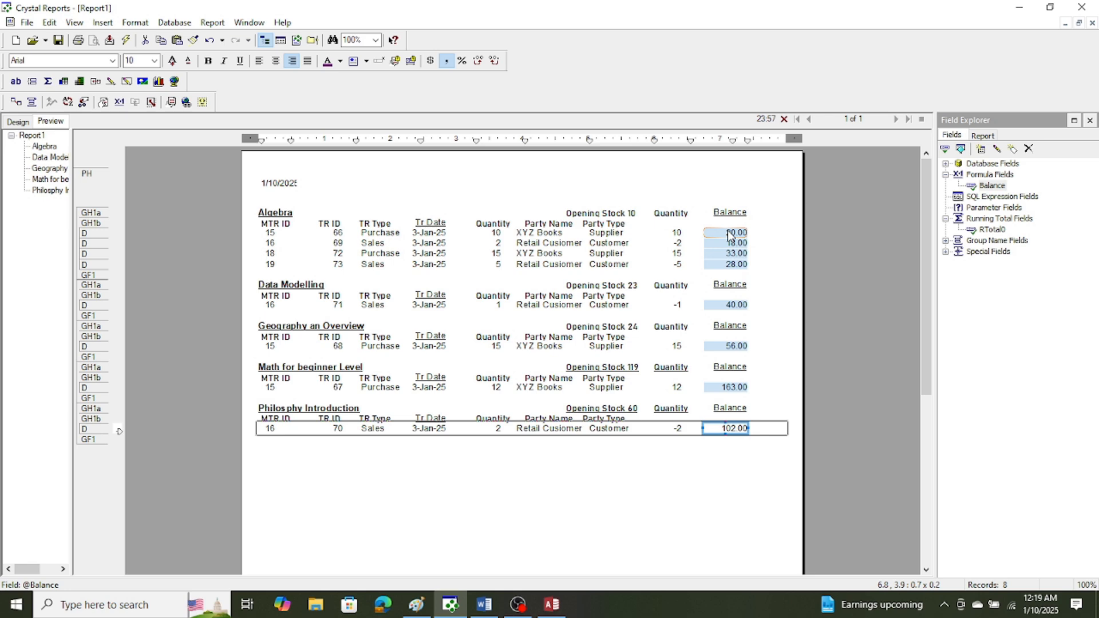
right_click(985, 230)
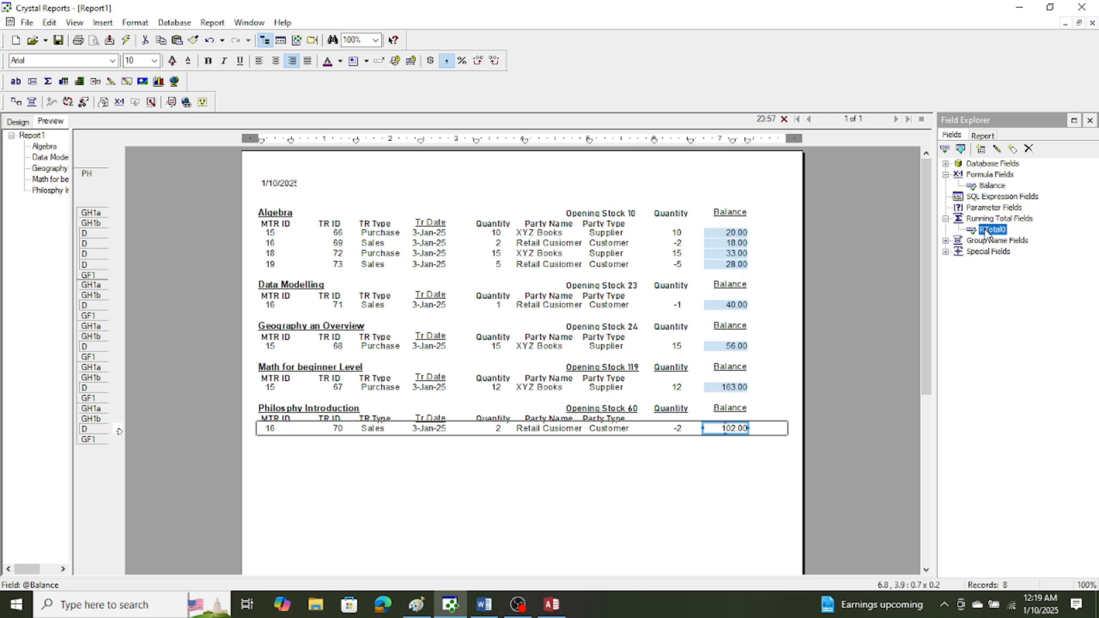
left_click(1005, 273)
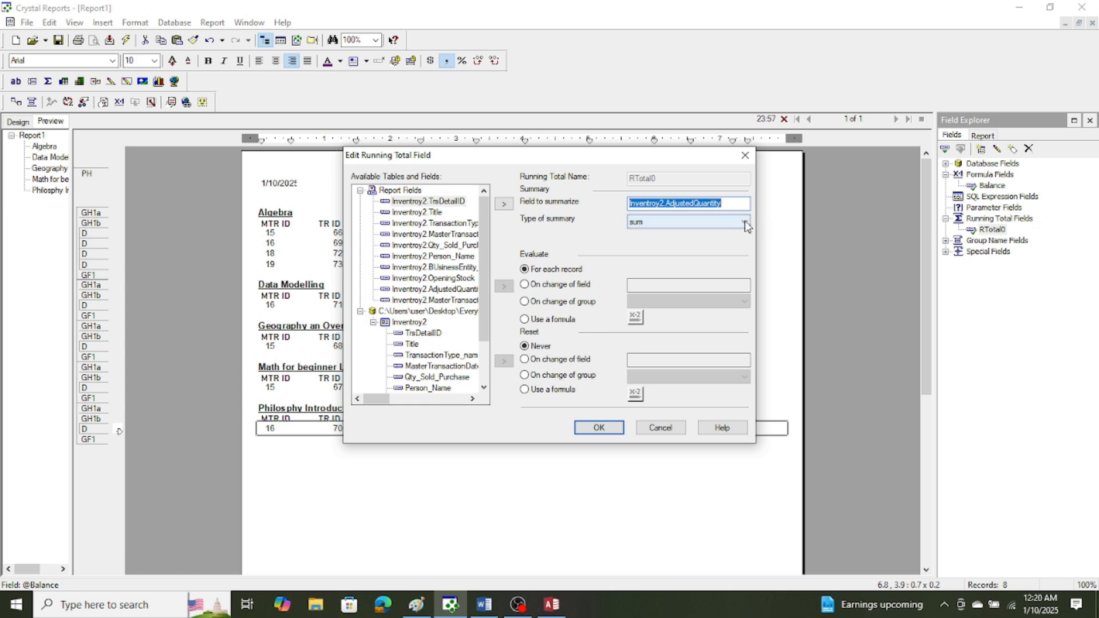
left_click(527, 303)
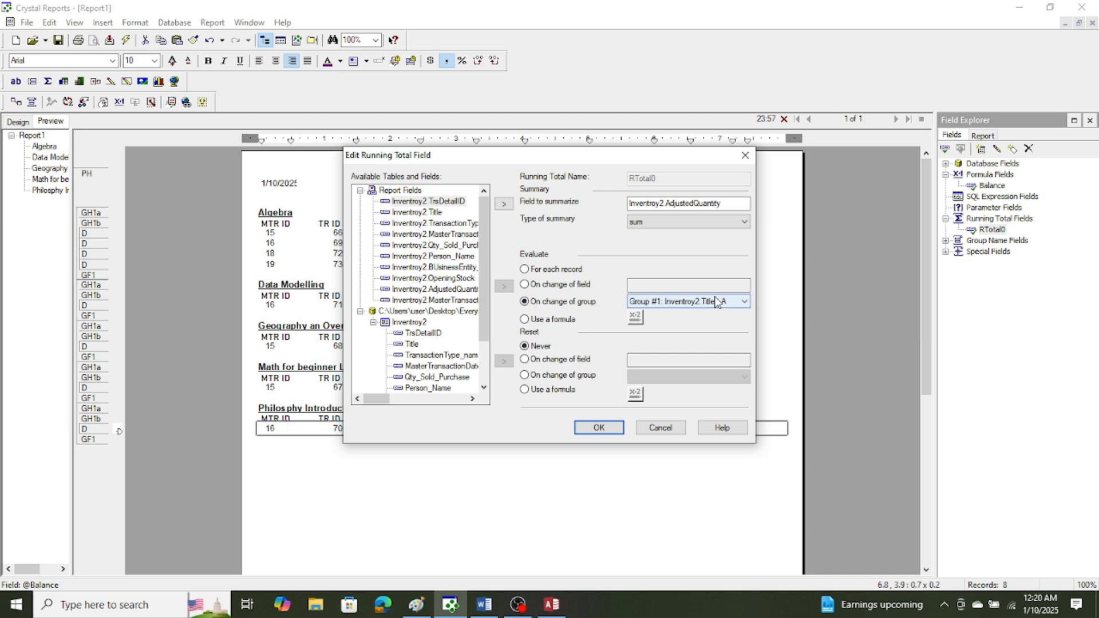
left_click(617, 428)
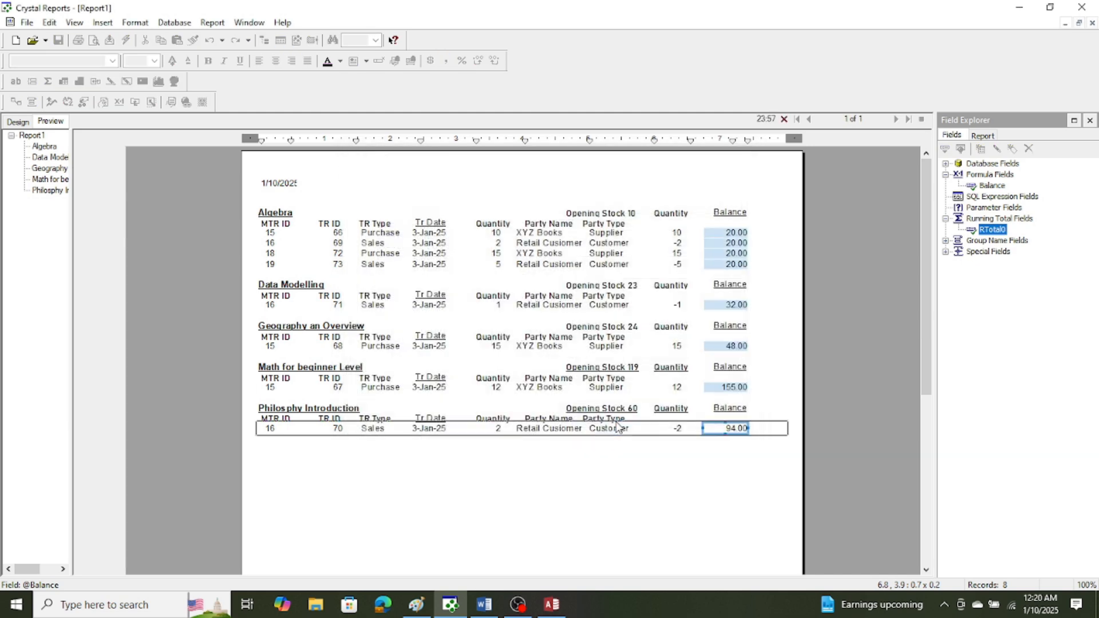
left_click(667, 501)
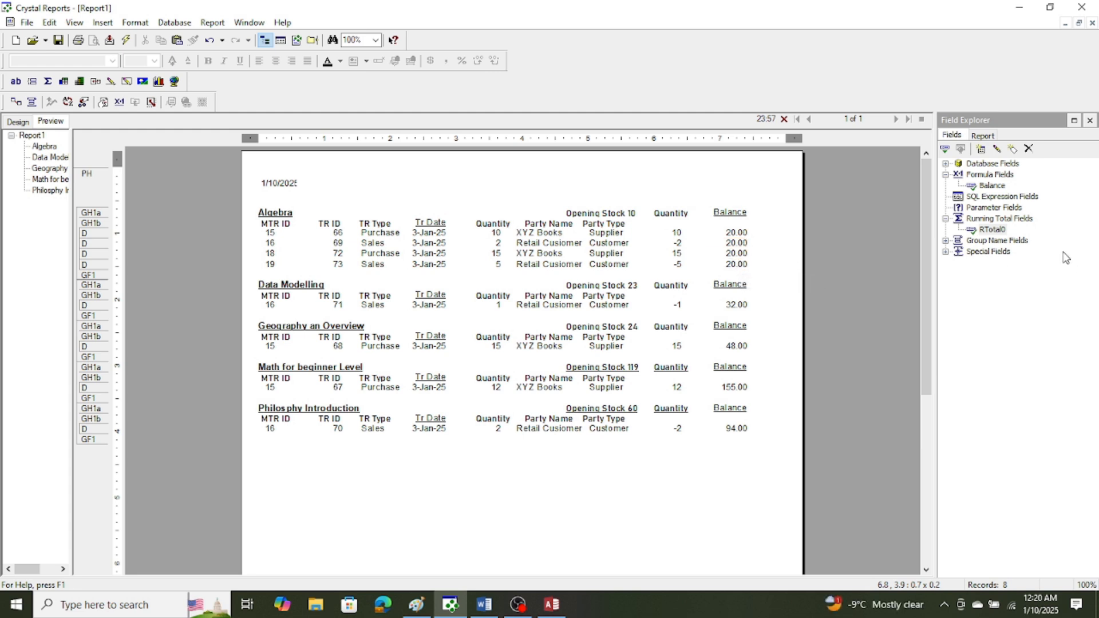
Set the RTotal0 running total to evaluate for each record and reset on change of Group #1: Inventroy2.Title.
right_click(997, 229)
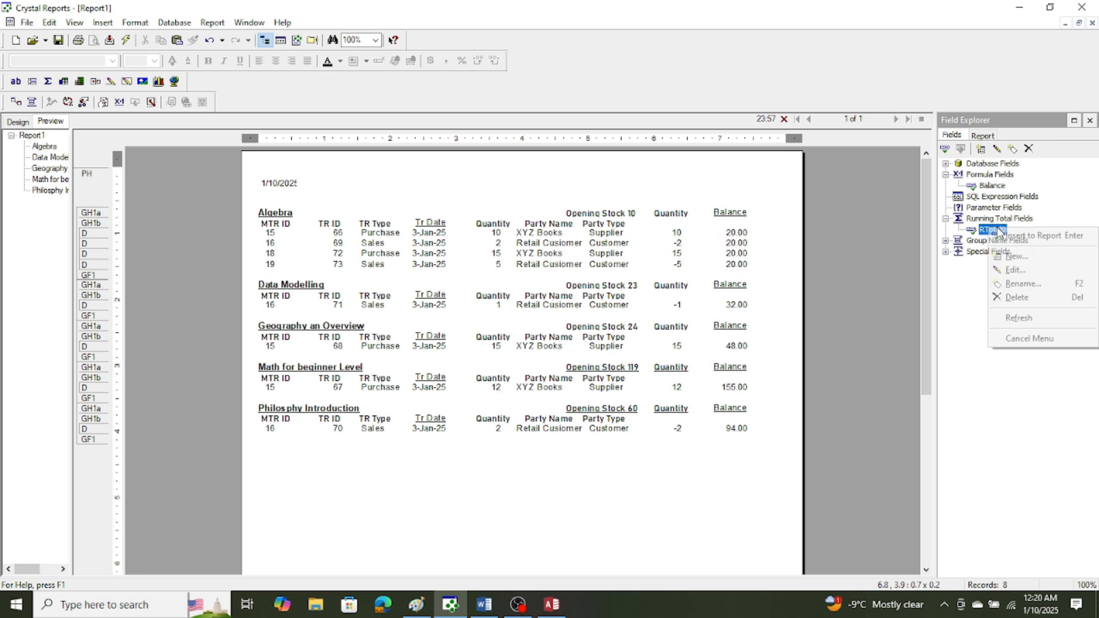
left_click(1012, 270)
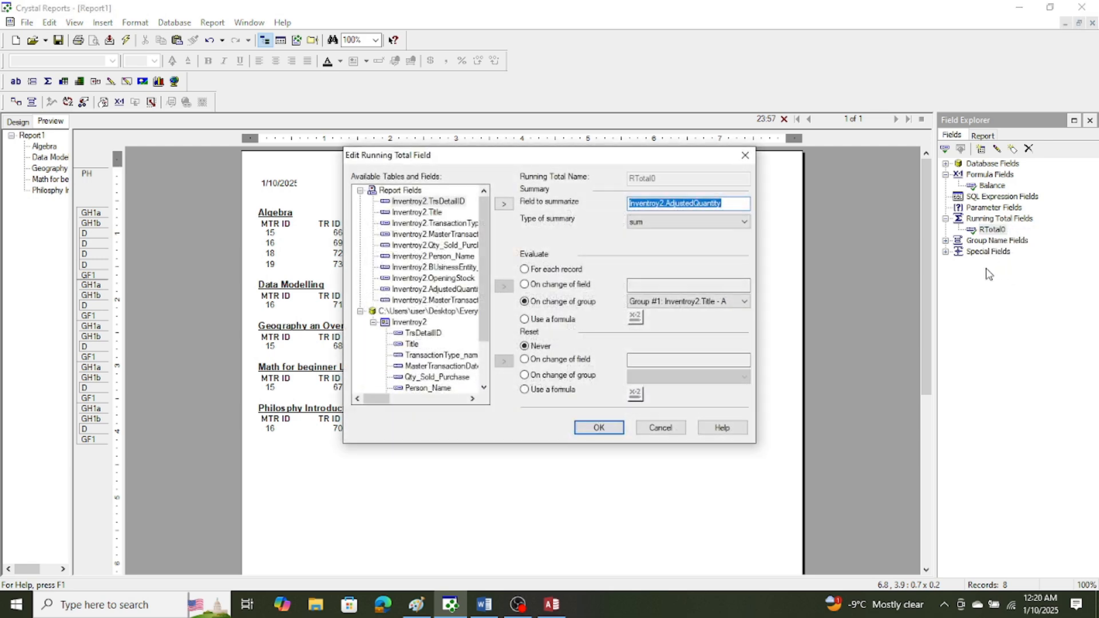
left_click(524, 285)
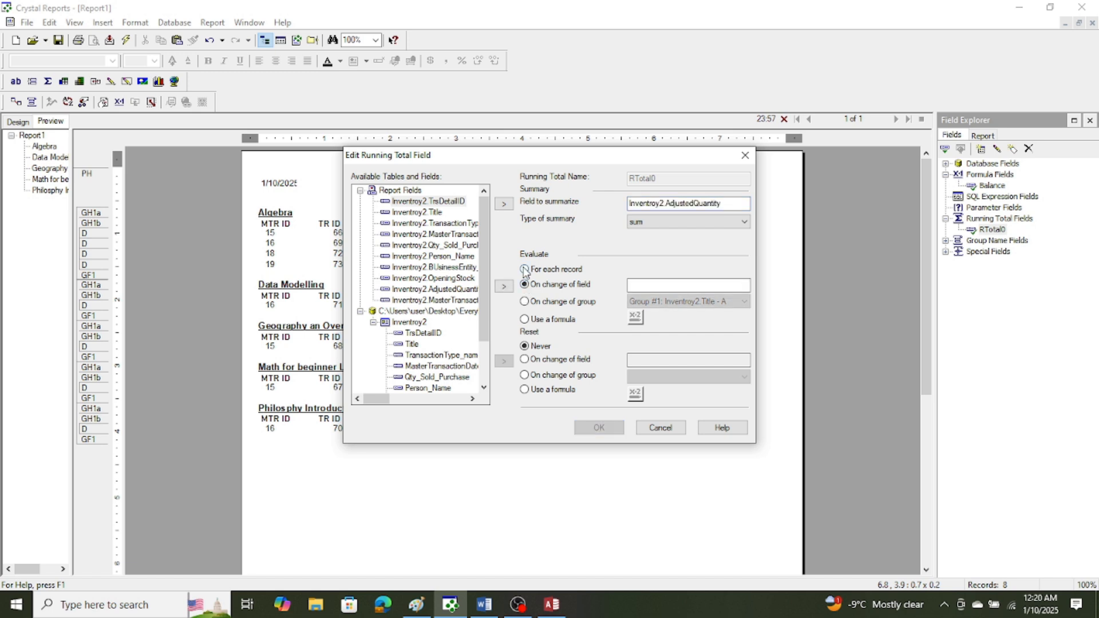
left_click(525, 269)
left_click(524, 302)
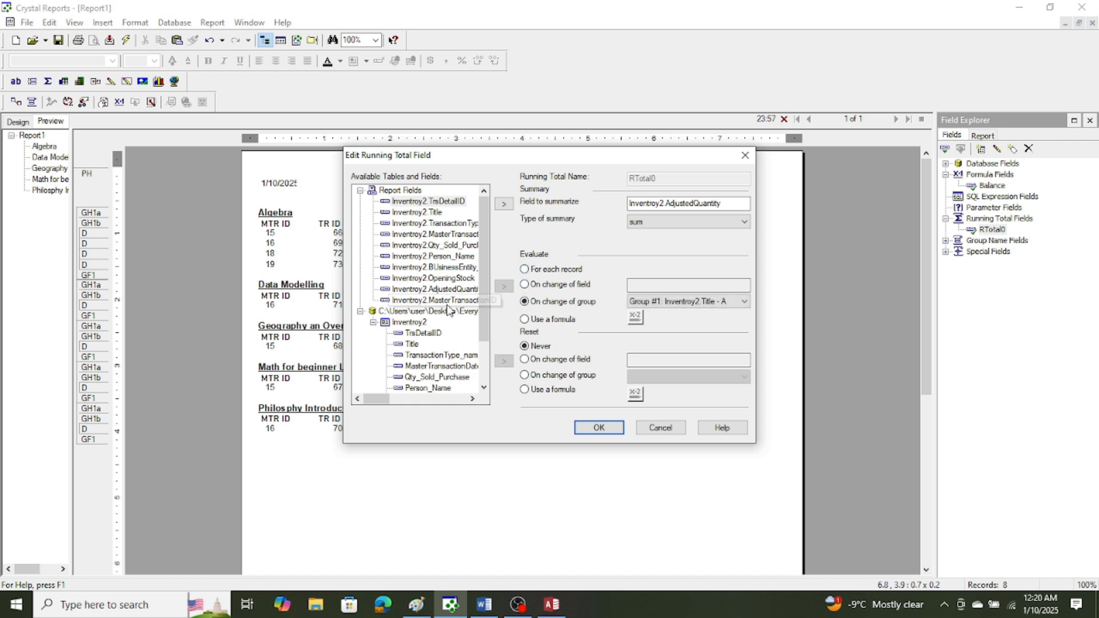
left_click(525, 375)
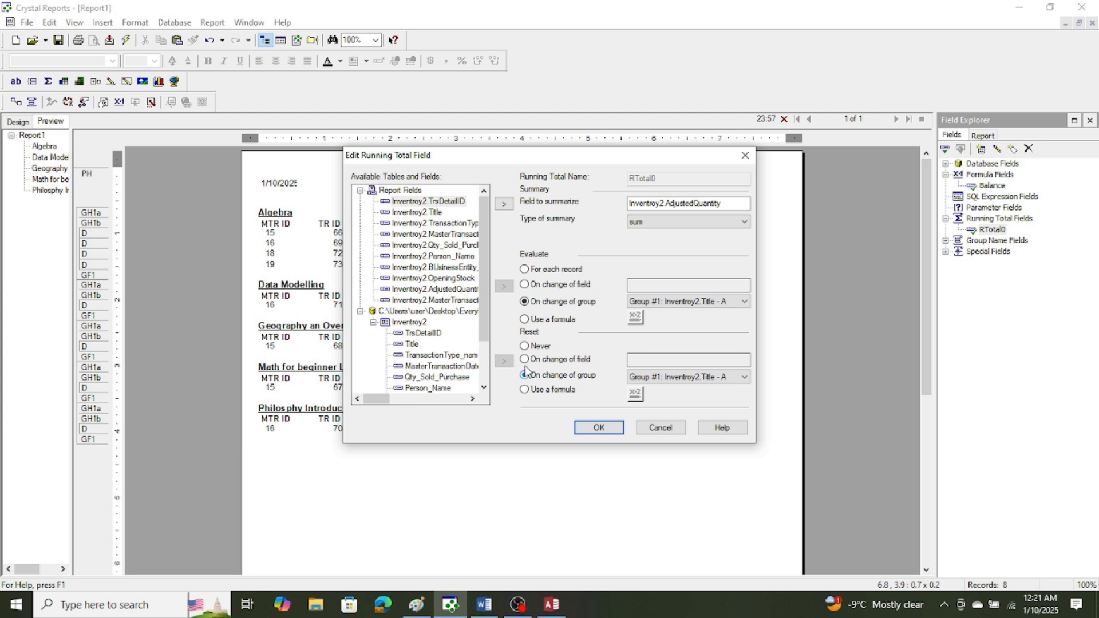
left_click(524, 270)
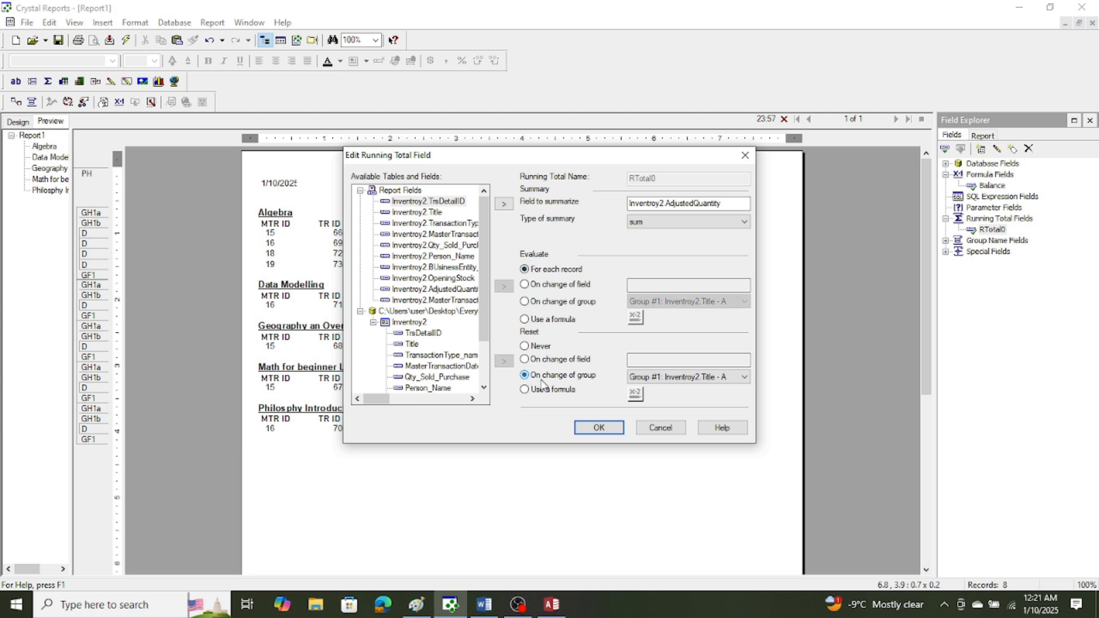
left_click(599, 429)
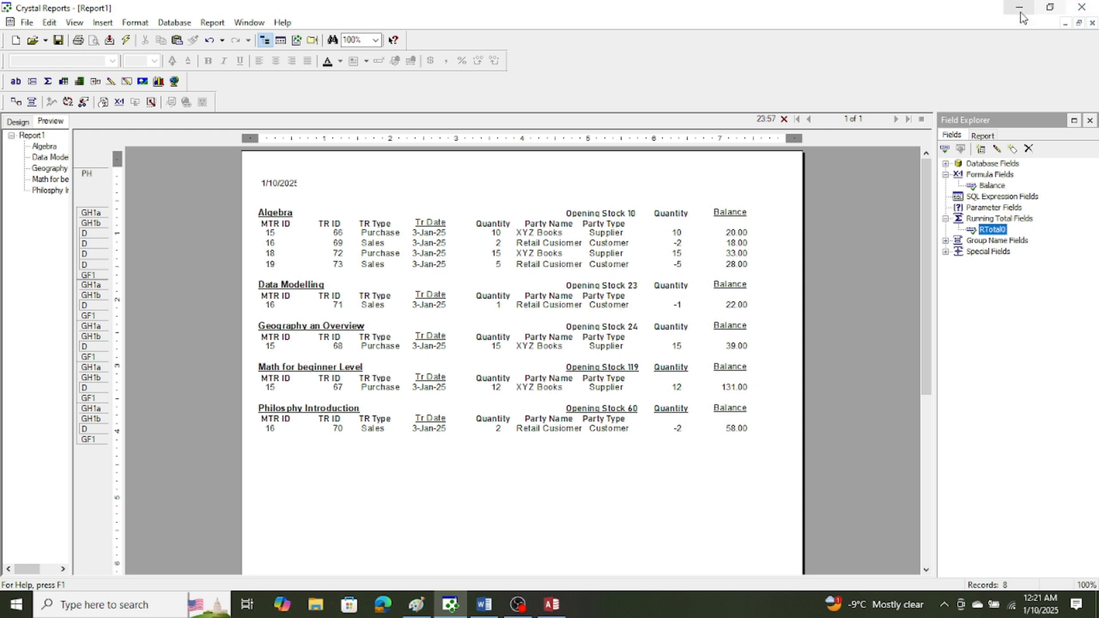
Review the evaluate and reset settings of the RTotal0 running total.
right_click(1000, 236)
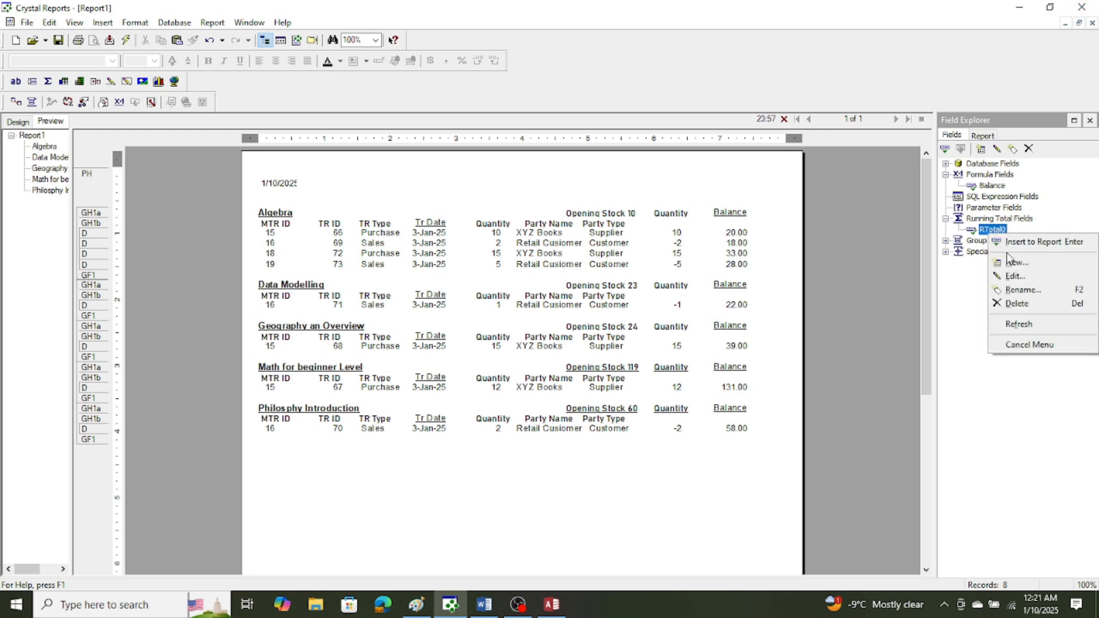
left_click(1012, 277)
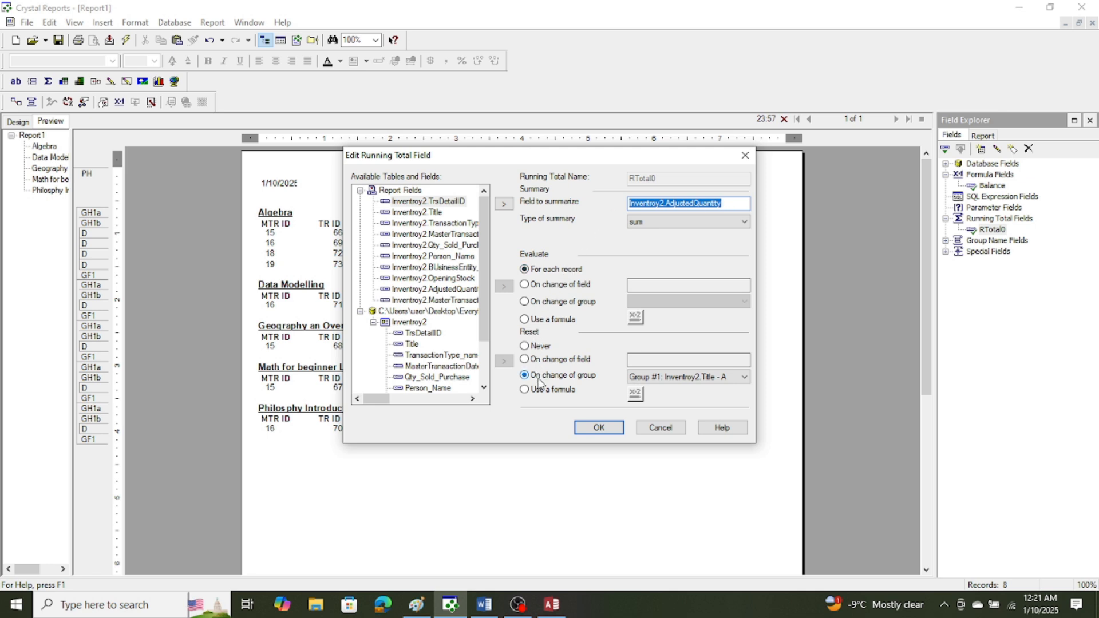
left_click(600, 429)
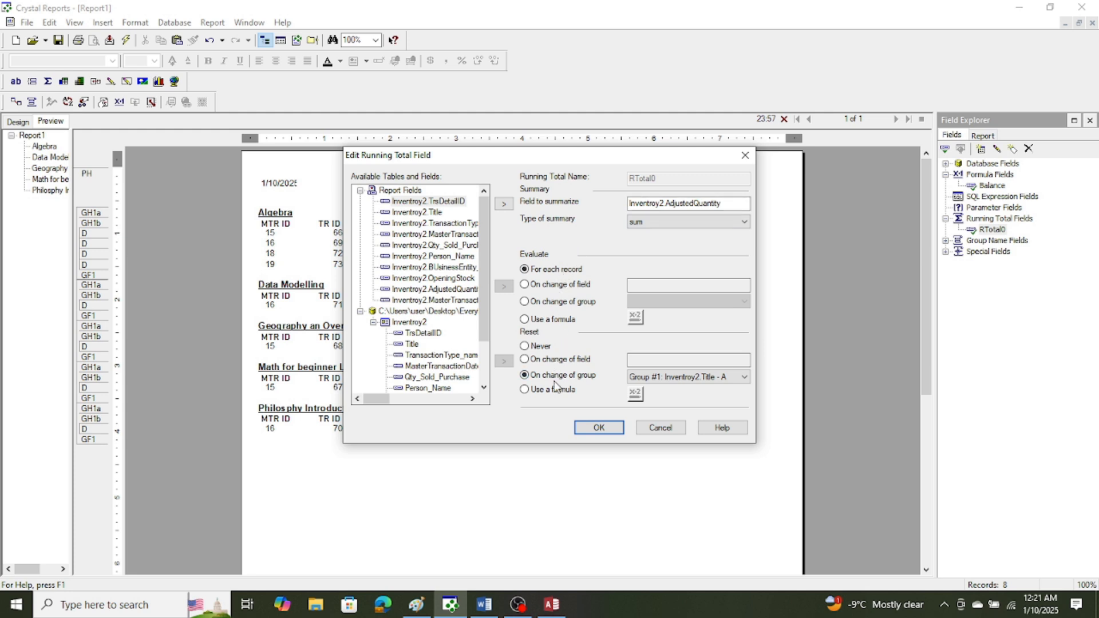
left_click(596, 429)
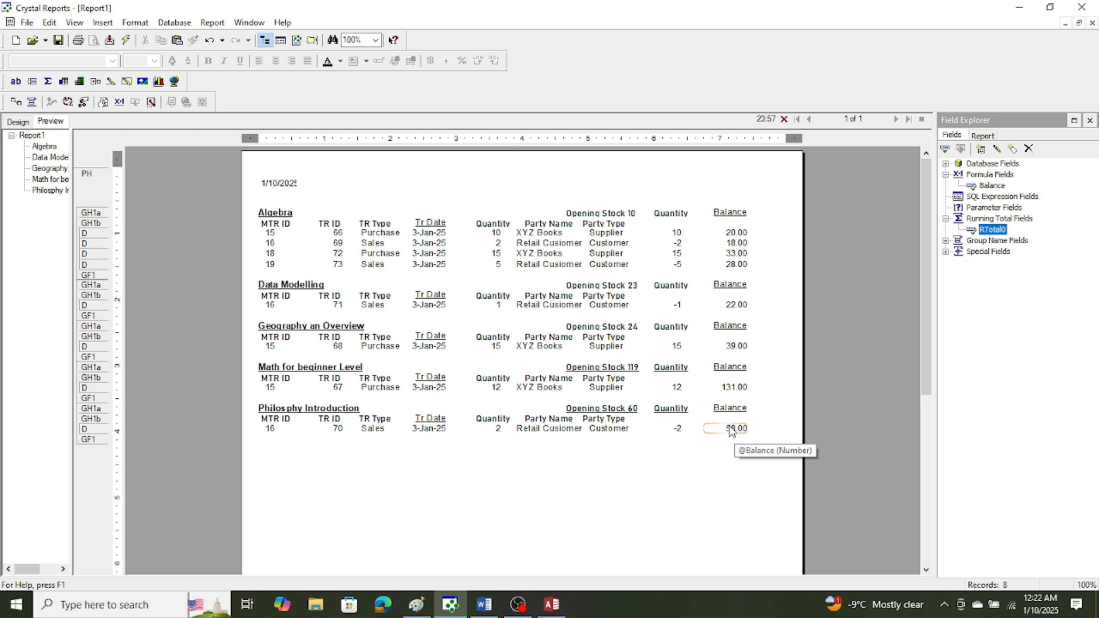
Widen the print date field in the page header to about 1.3 so that the full year fits.
left_click(291, 184)
left_click_drag(312, 183, 348, 183)
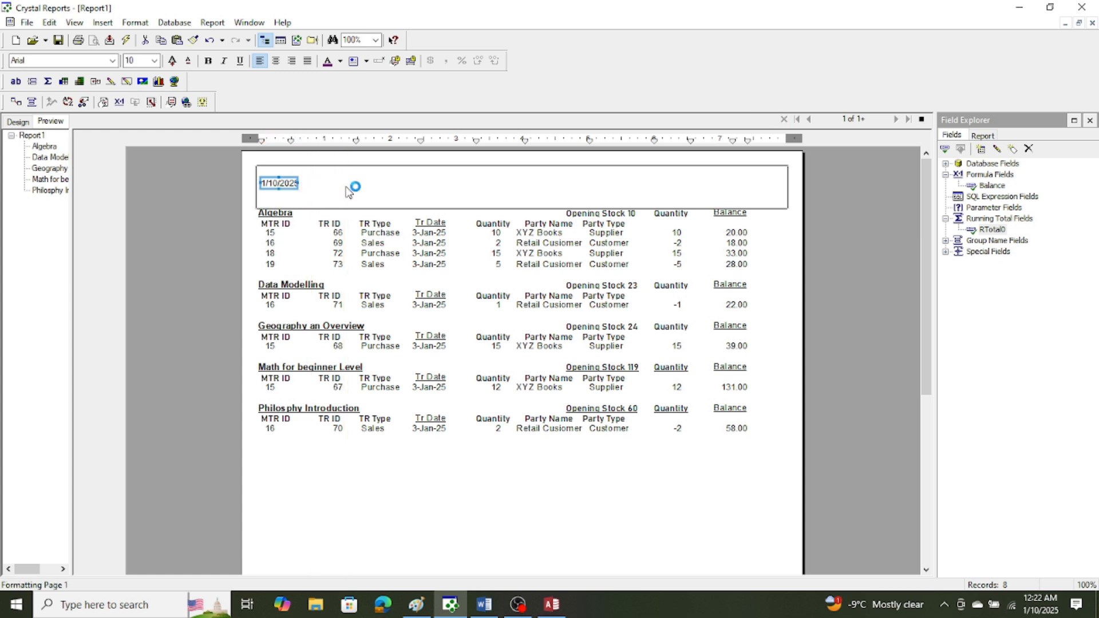
left_click(430, 526)
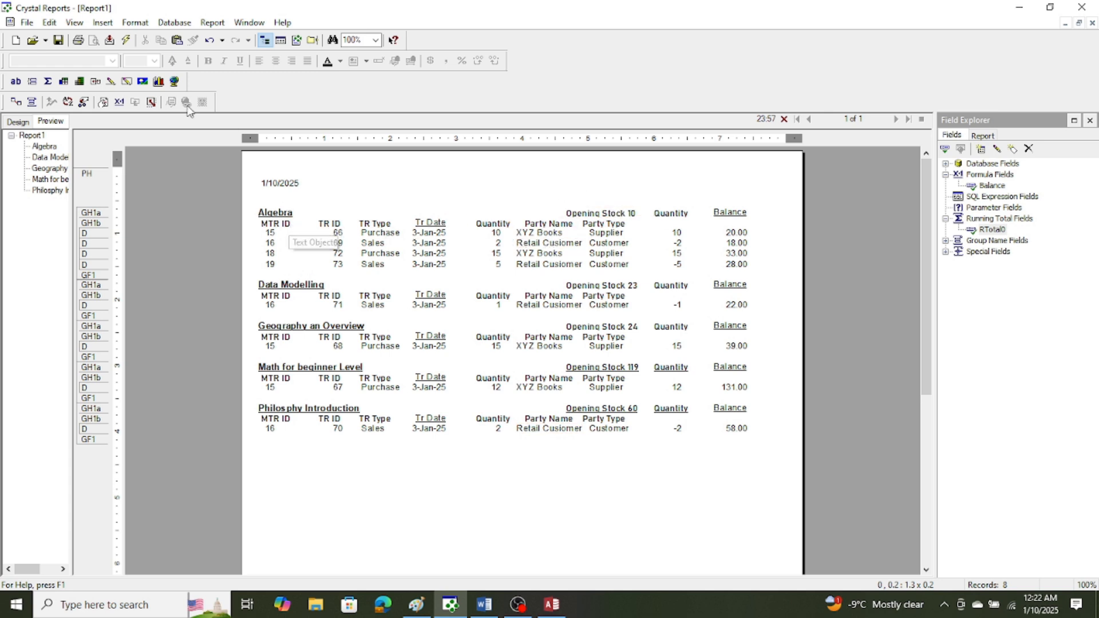
Draw a horizontal line along the upper edge of the Details section, from the MTR ID column through the Balance column.
left_click(103, 22)
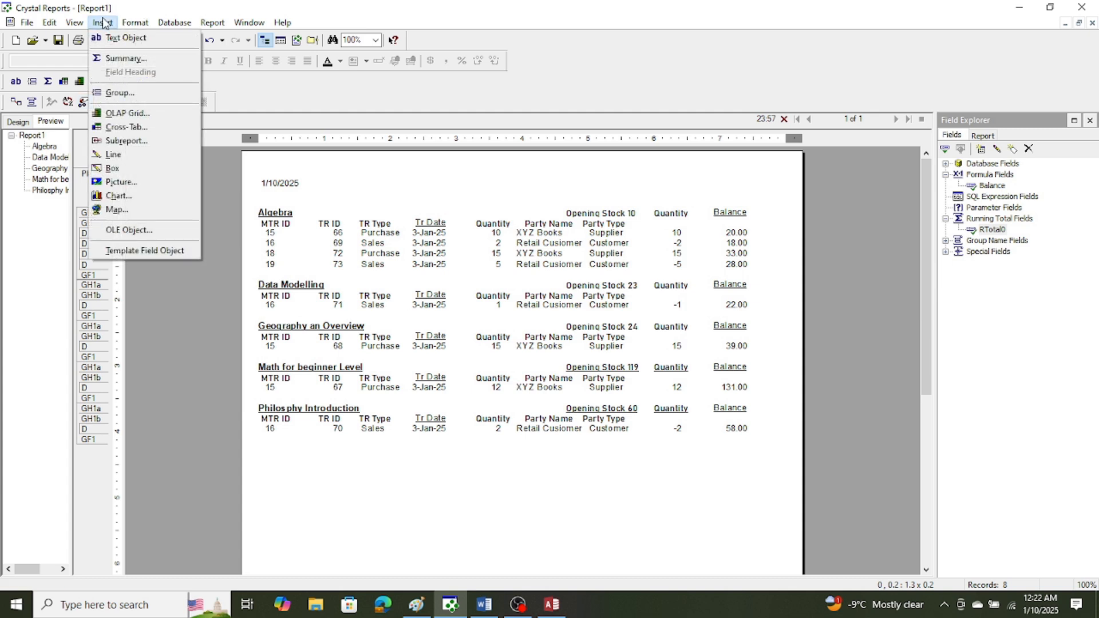
left_click(103, 22)
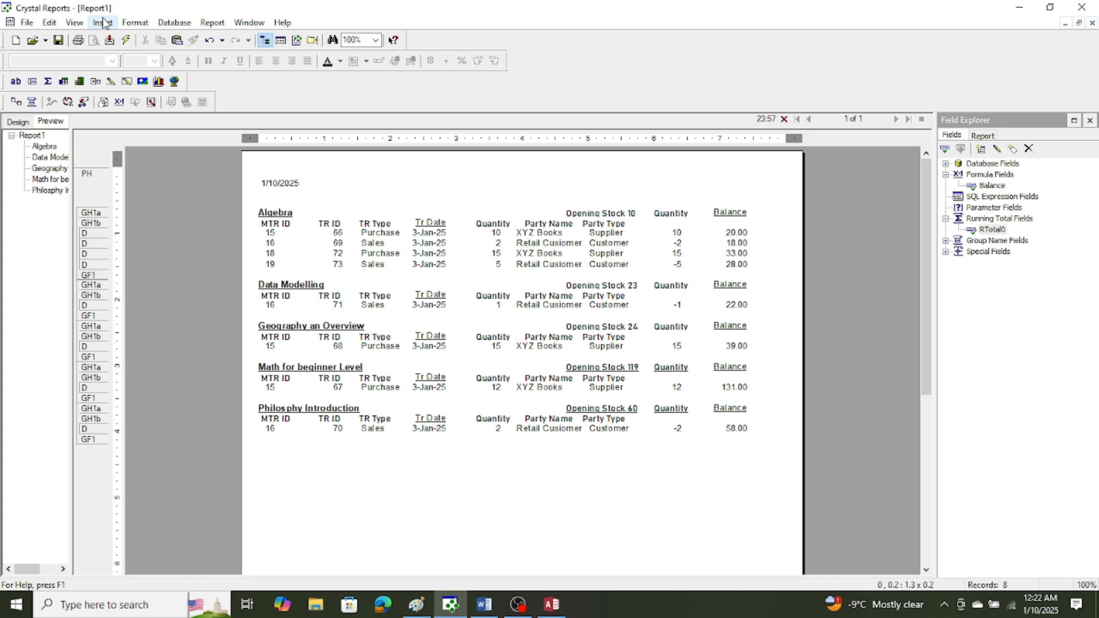
left_click(104, 23)
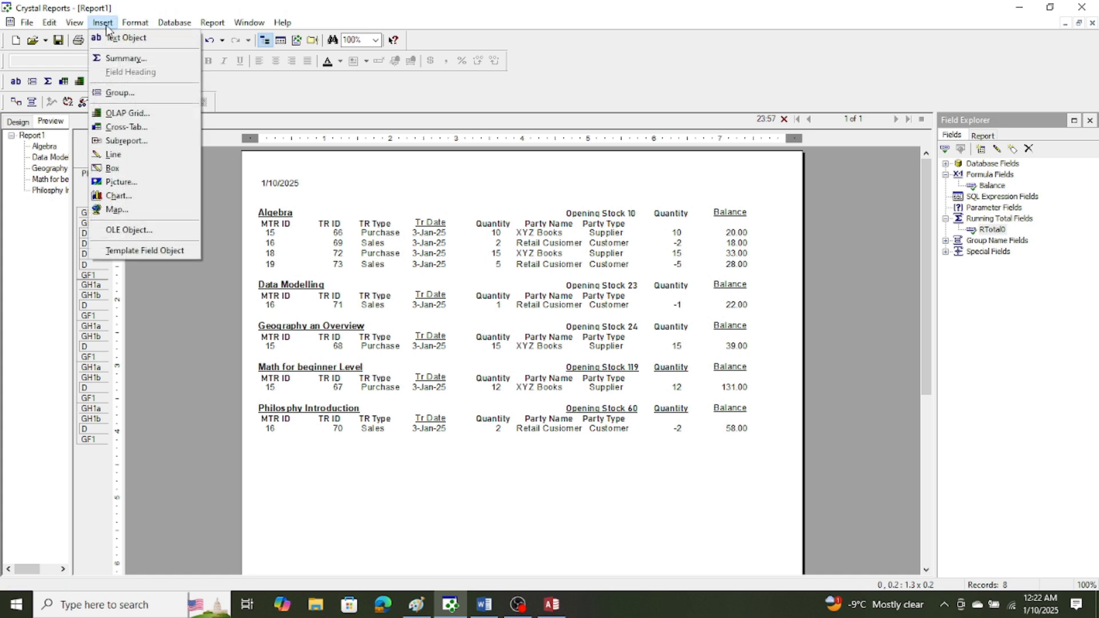
left_click(113, 154)
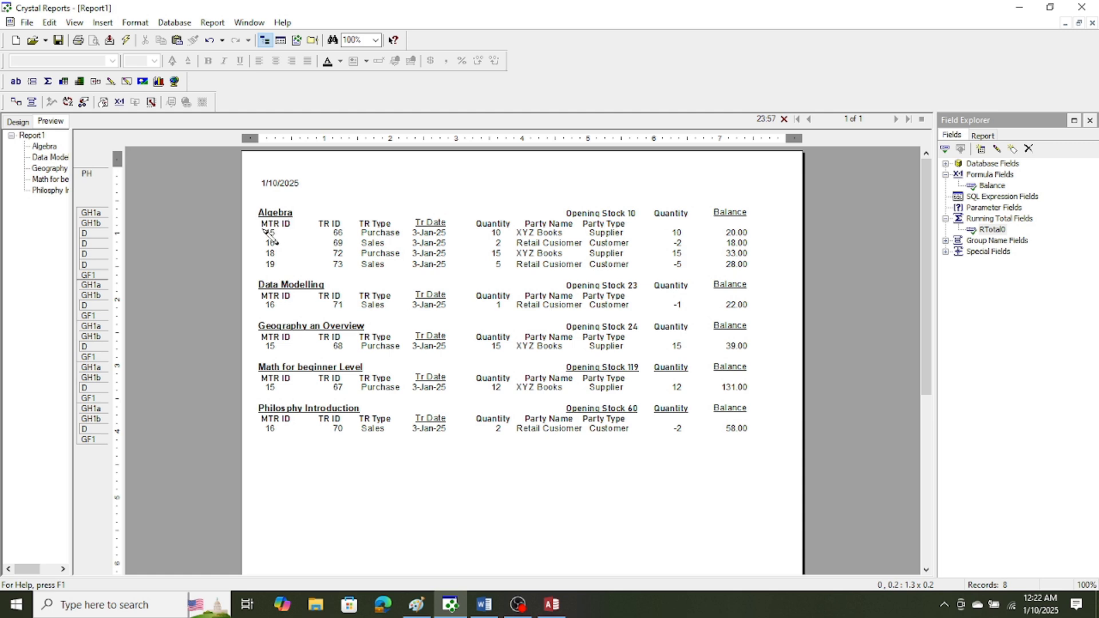
left_click_drag(251, 230, 754, 241)
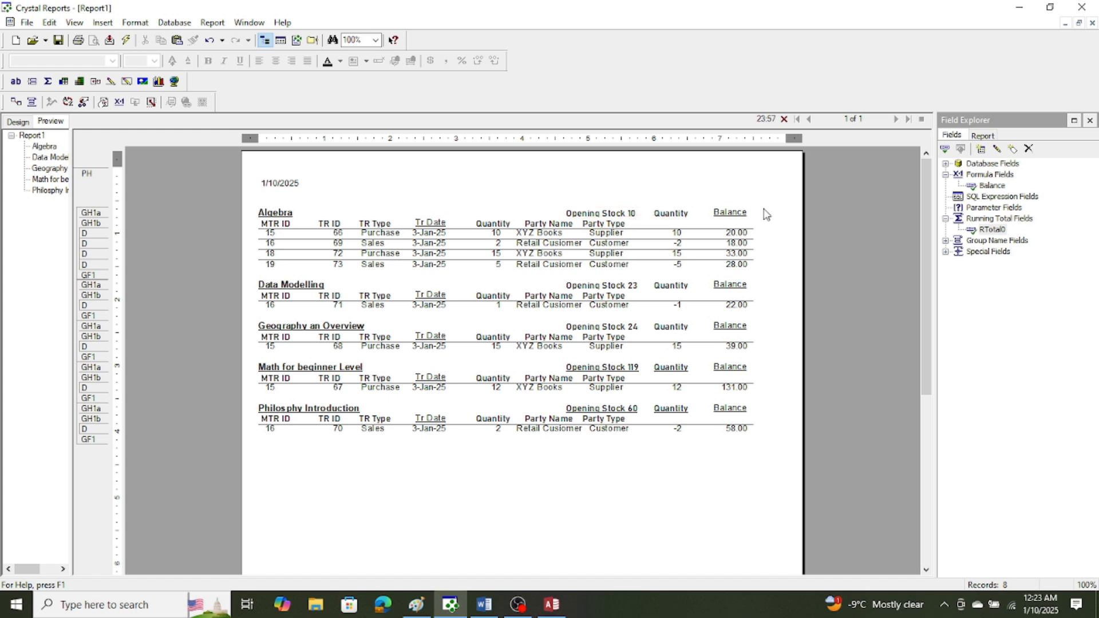
Move the Balance and adjusted Quantity headings into the group header's column-heading row, with the Quantity heading narrowed to about 0.6.
left_click(736, 219)
left_click_drag(736, 219, 659, 229)
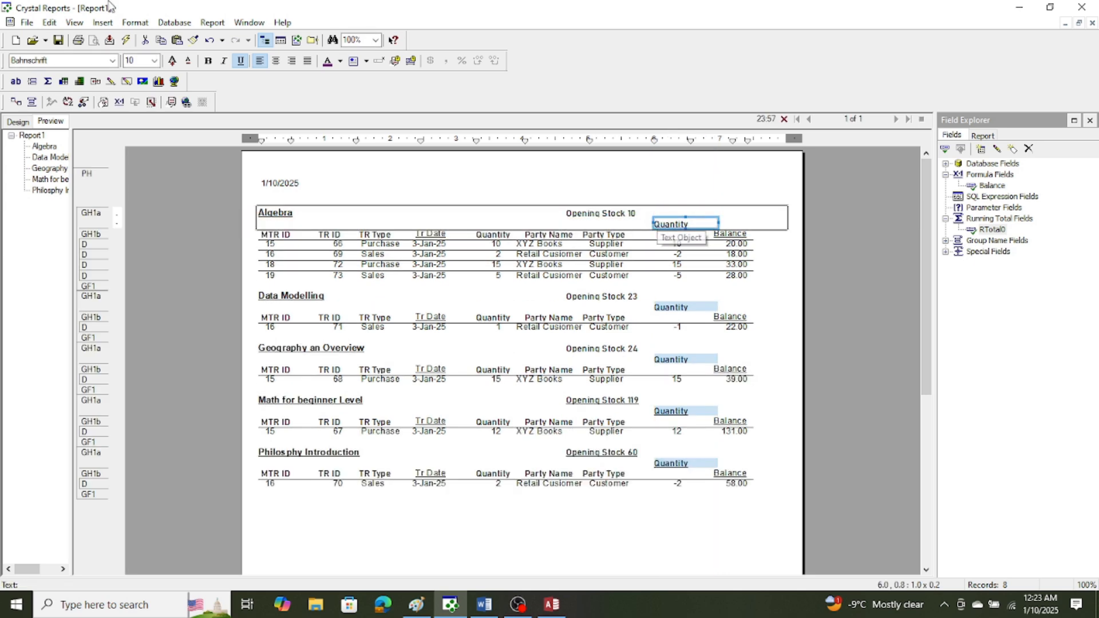
left_click(50, 23)
left_click(62, 40)
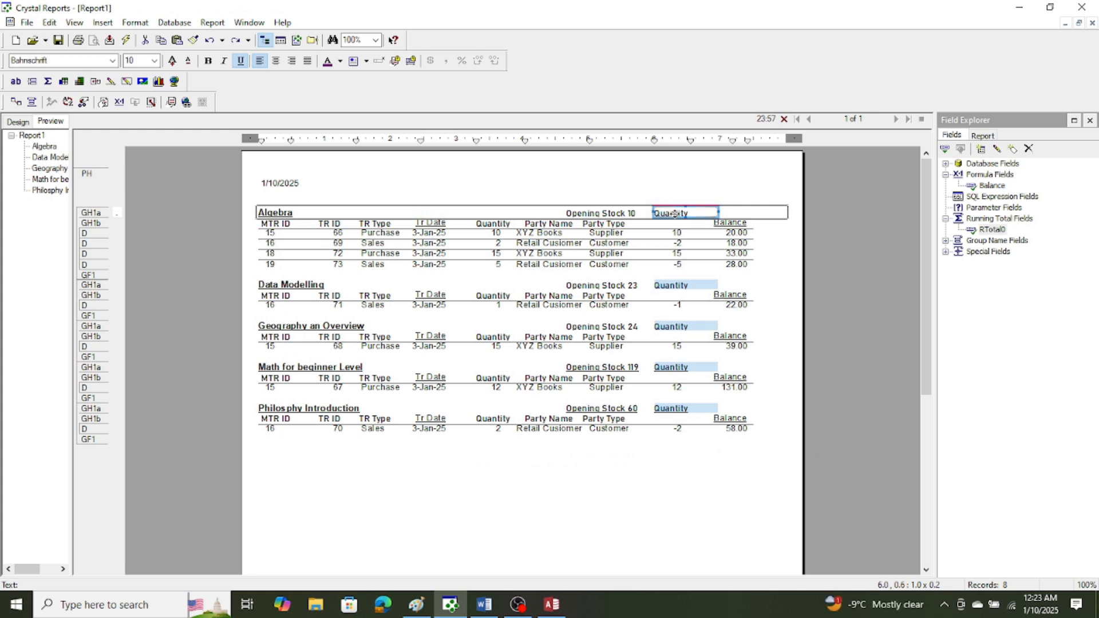
mouse_move(671, 214)
left_mouse_down()
mouse_move(662, 226)
mouse_move(638, 223)
mouse_move(659, 223)
left_mouse_up()
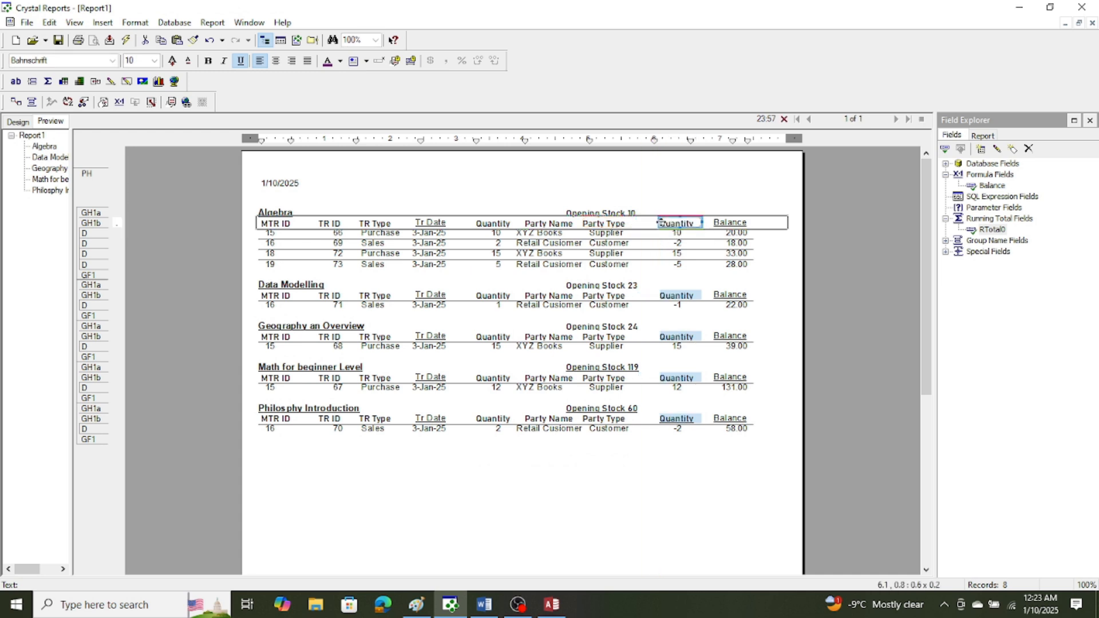
left_click(686, 521)
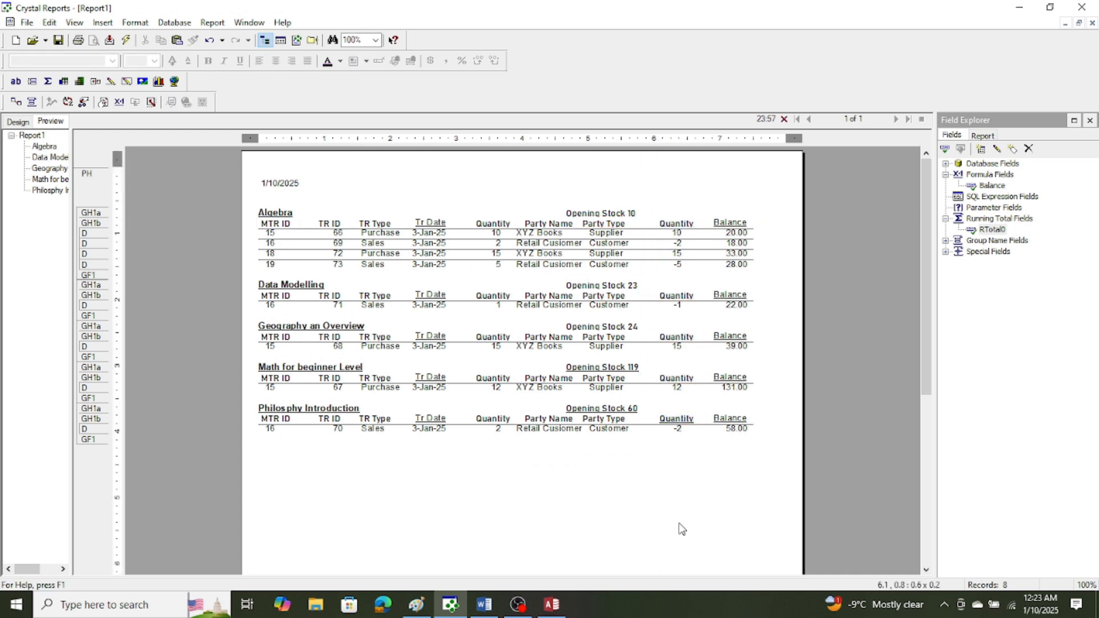